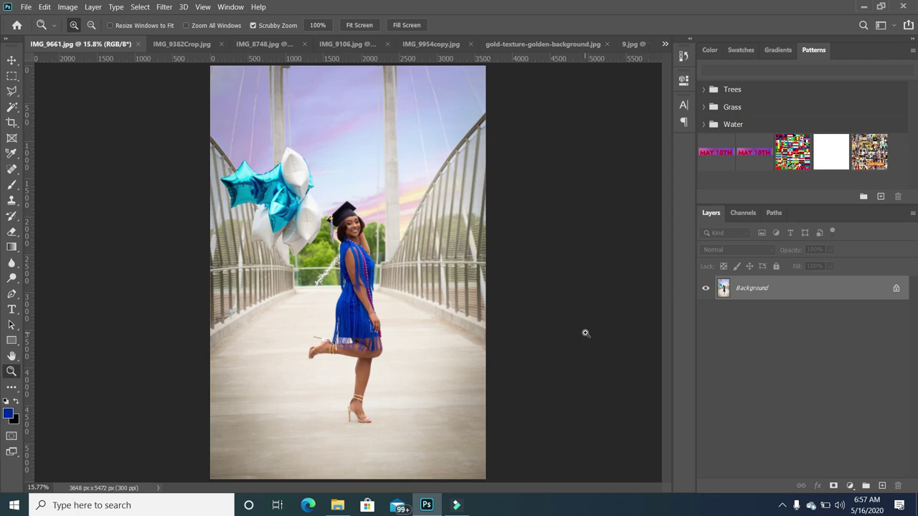
- Copy the IMG_9382Crop.jpg portrait into IMG_9661.jpg, scale it to about 55% and place it over the upper right area
key(v)
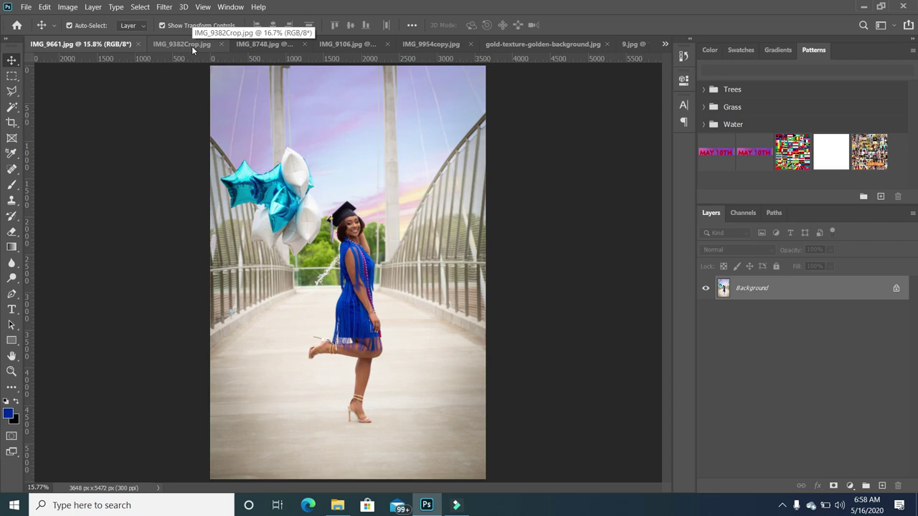
click(185, 44)
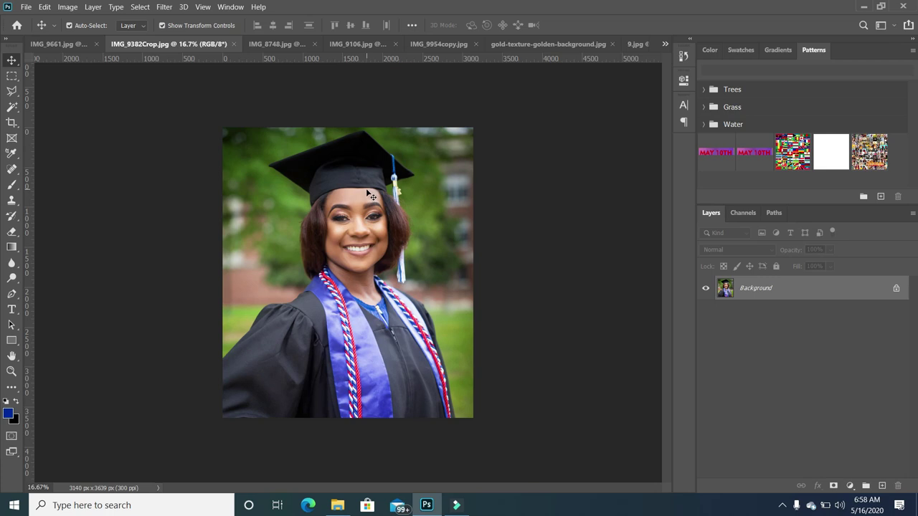
drag(362, 185, 387, 185)
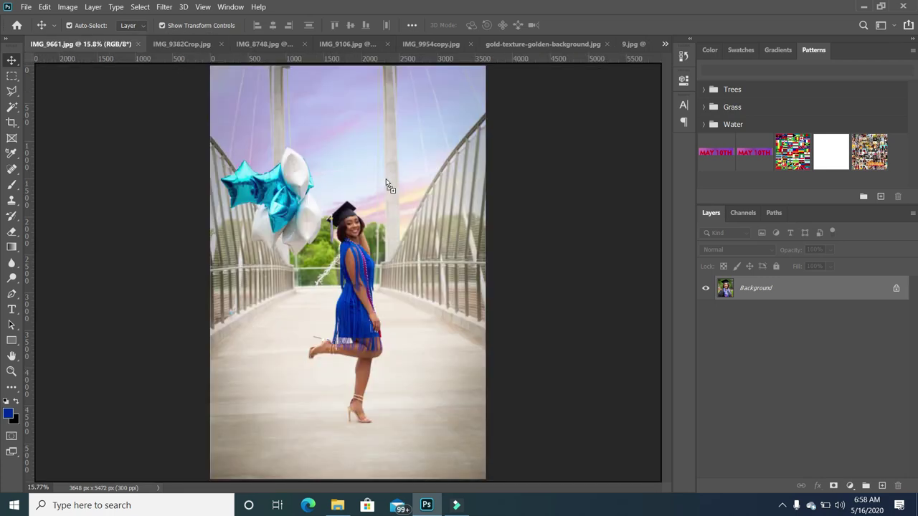
drag(388, 185, 366, 316)
click(478, 146)
drag(438, 201, 389, 259)
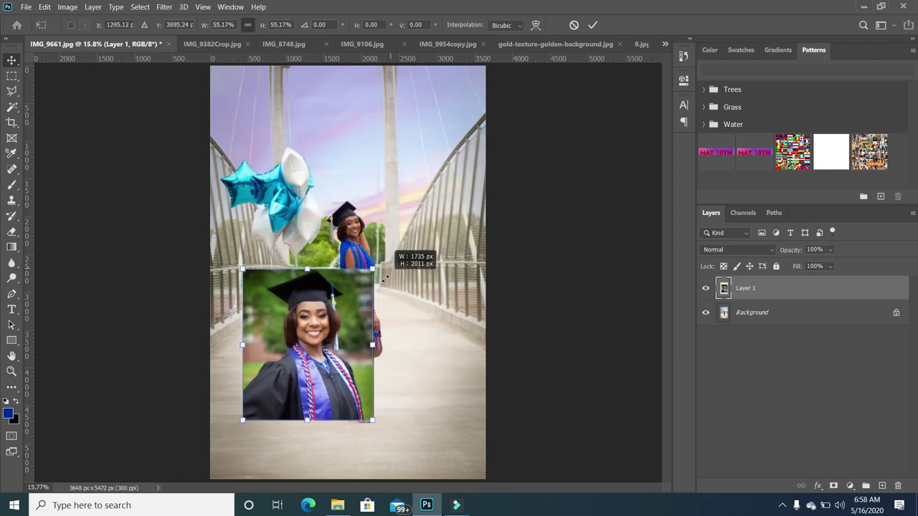
drag(332, 292, 396, 116)
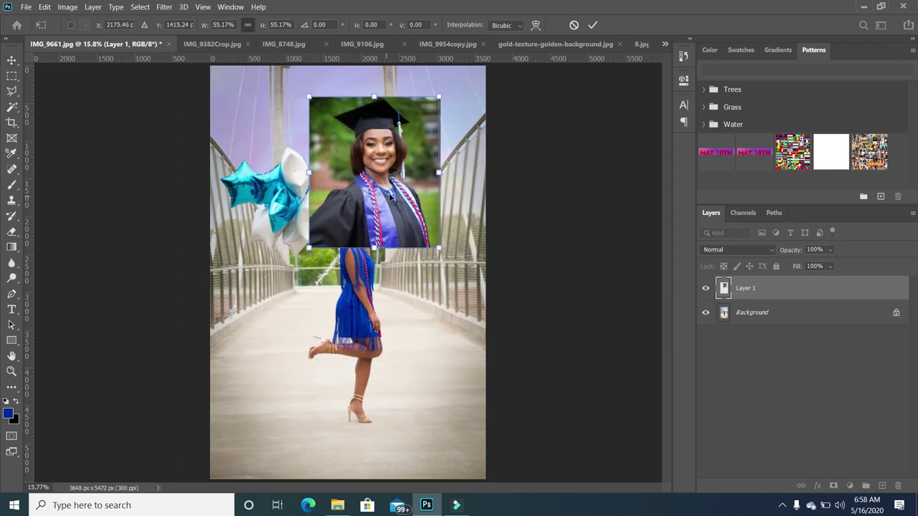
key(Return)
- Close IMG_9382Crop.jpg, then copy the seated photo from IMG_8748.jpg into the collage and shrink it at the lower left
click(234, 45)
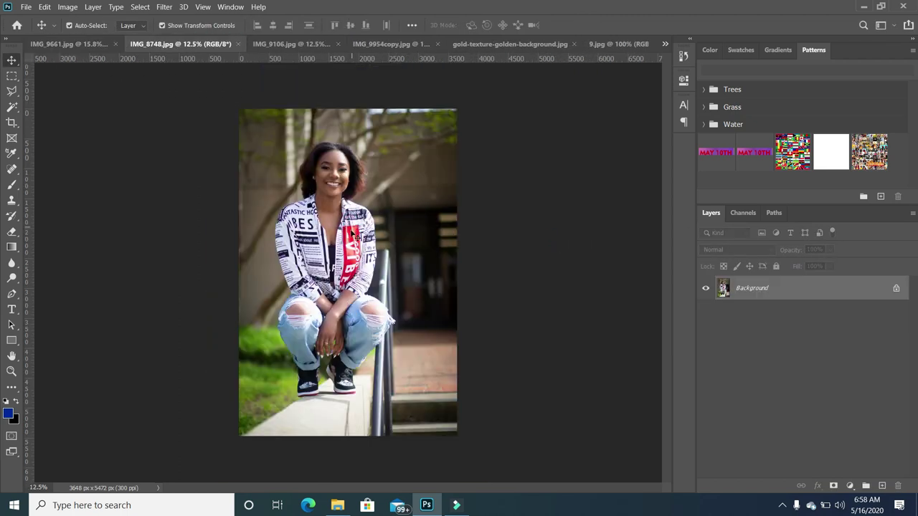
drag(350, 230, 330, 329)
drag(467, 175, 325, 389)
drag(279, 431, 317, 307)
key(Return)
click(546, 289)
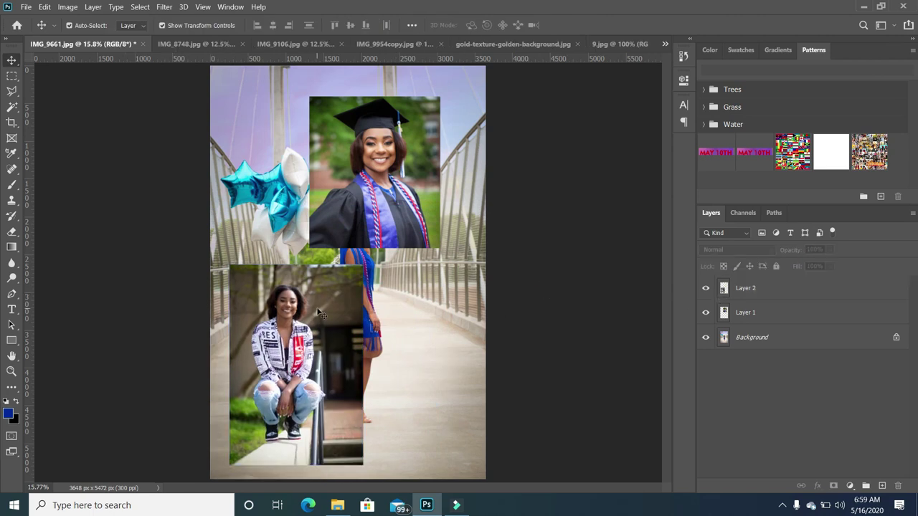
- Shrink the seated photo further and reposition it below the upper left area of the collage
click(559, 277)
click(337, 310)
drag(362, 266, 323, 311)
drag(296, 373, 300, 307)
key(Return)
click(553, 265)
- Close IMG_8748.jpg, then copy the black-suit photo from IMG_9106.jpg into the collage and shrink it at the lower right
click(241, 45)
click(238, 47)
drag(435, 149, 487, 168)
drag(517, 116, 353, 370)
key(Return)
- Copy the face-mask graduation photo from IMG_9954copy.jpg into the collage, scale it to about 35% and place it at the upper left
click(264, 44)
click(241, 46)
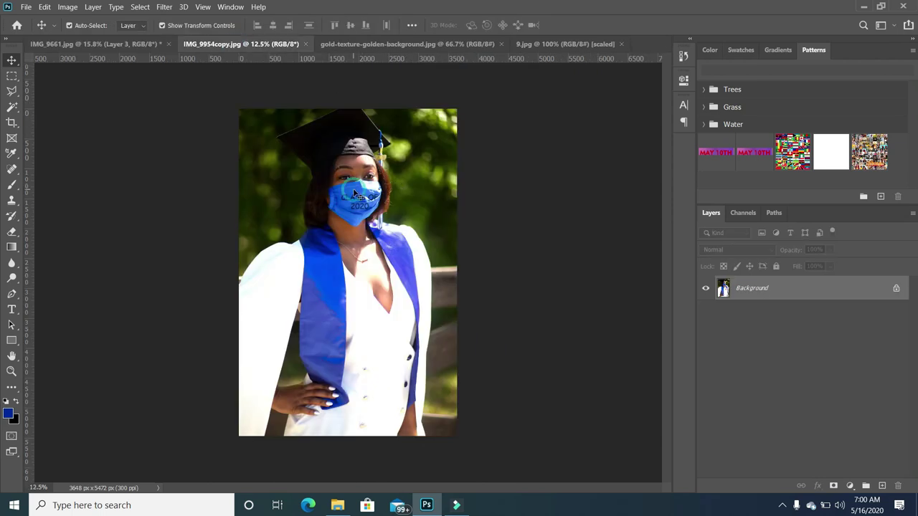
drag(144, 50, 279, 148)
drag(344, 172, 412, 326)
drag(486, 95, 344, 308)
drag(258, 331, 282, 102)
drag(369, 282, 332, 224)
drag(296, 178, 271, 169)
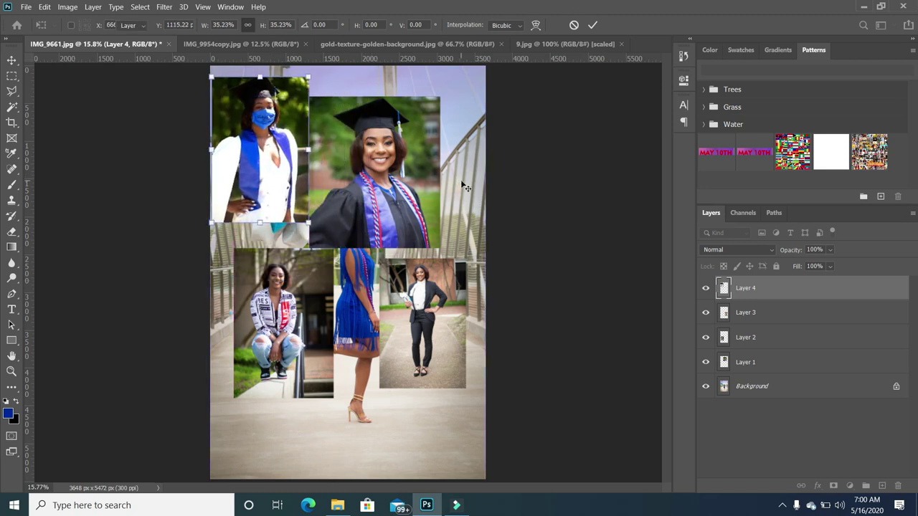
key(Return)
- Shift the large cap-and-gown portrait slightly right and up, and close IMG_9954copy.jpg
drag(390, 180, 414, 170)
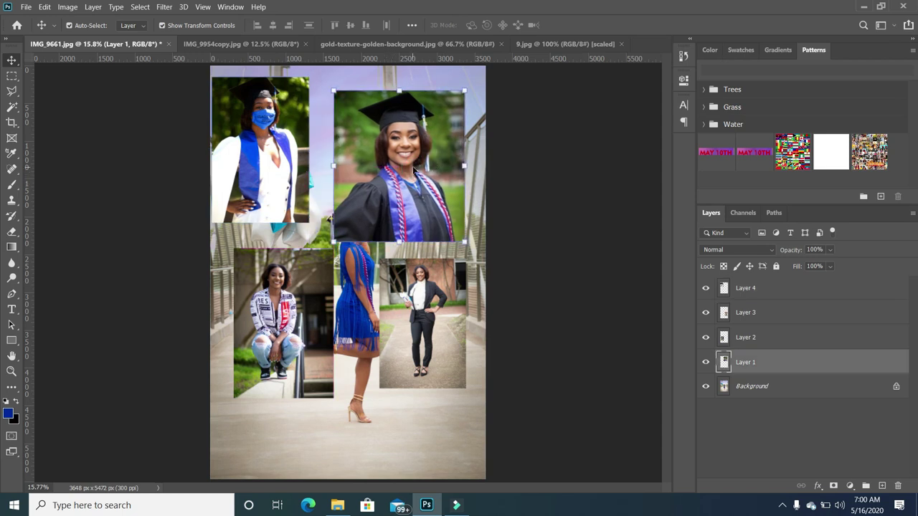
click(536, 183)
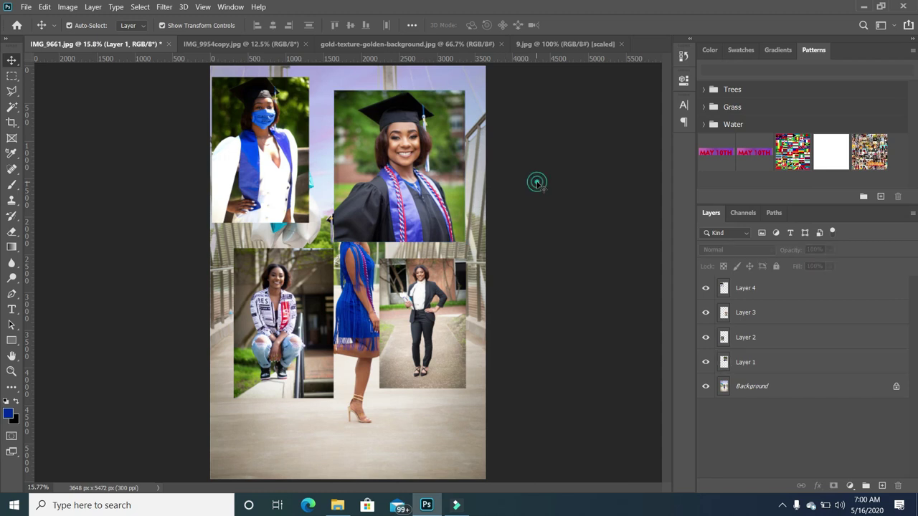
click(279, 44)
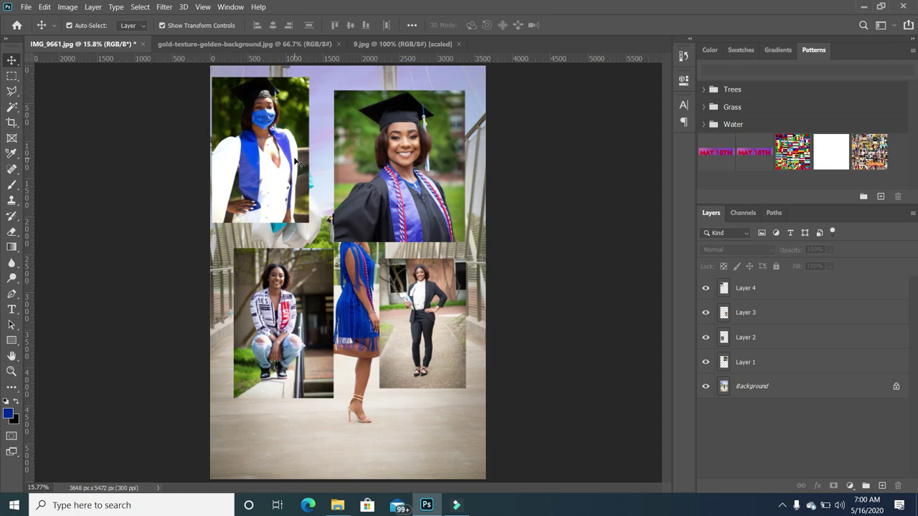
- Copy the gold texture from gold-texture-golden-background.jpg into the IMG_9661.jpg collage and close the source file
click(269, 43)
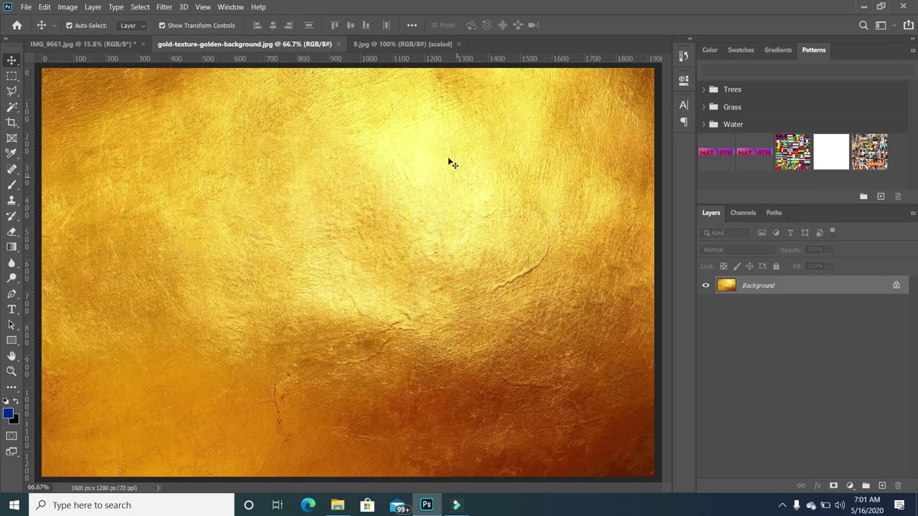
drag(431, 155, 327, 101)
drag(78, 44, 376, 379)
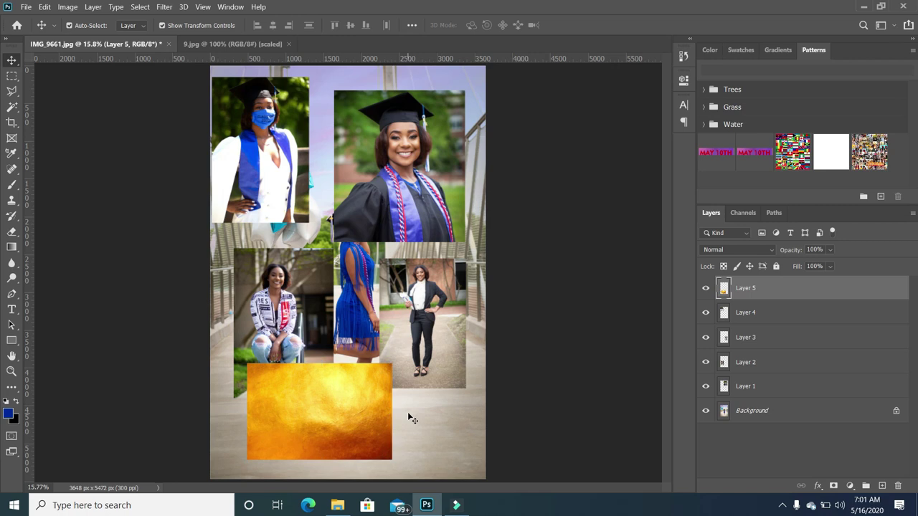
- Enlarge the gold texture to about 182% and align it with the right edge of the collage
click(408, 414)
click(341, 421)
drag(352, 426, 325, 270)
drag(278, 250, 226, 216)
drag(422, 347, 485, 388)
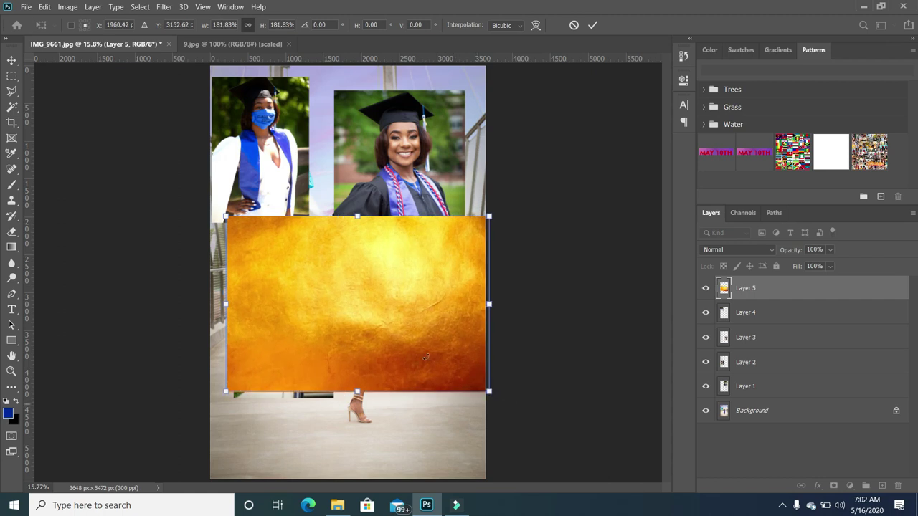
key(Return)
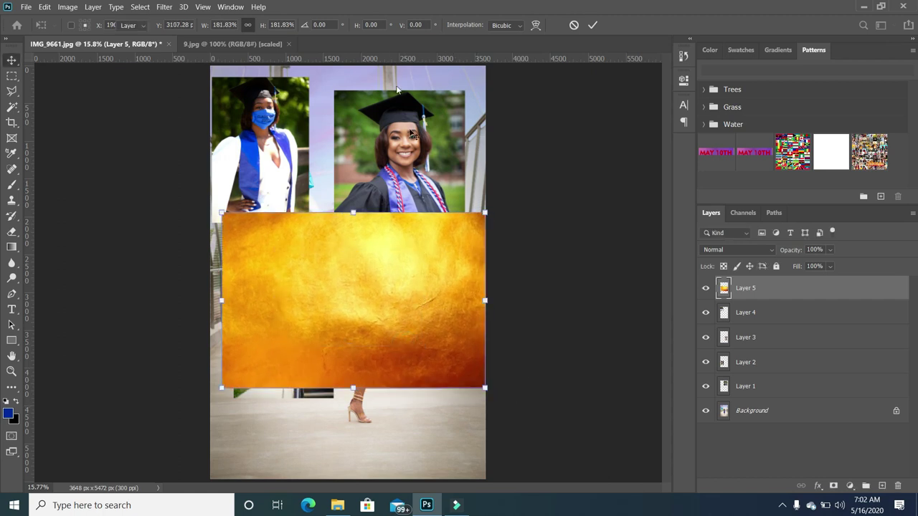
- Move the gold texture layer beneath all the photo layers and position it behind the two upper photos
click(421, 192)
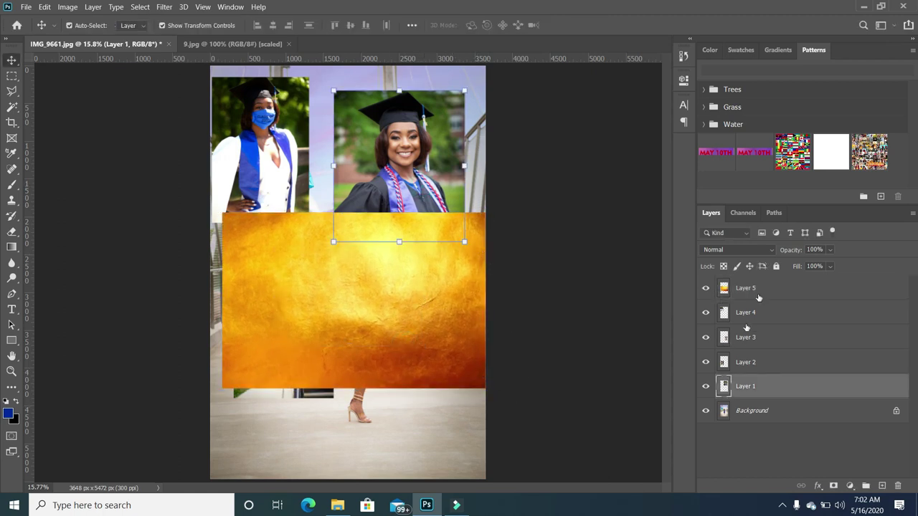
drag(759, 290, 761, 401)
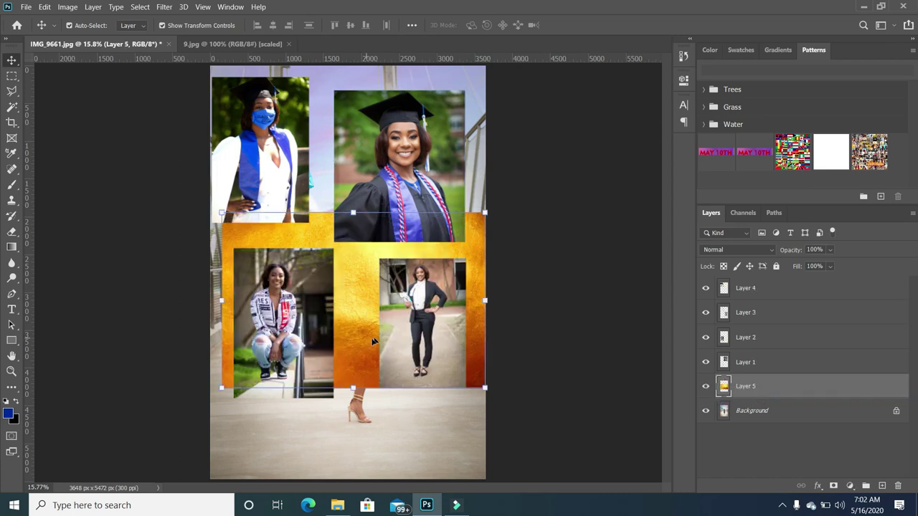
drag(359, 350, 348, 211)
- Copy the gold area extending slightly beyond the large portrait to a new layer as its frame, and hide the original gold texture
scroll(398, 83, up, 3)
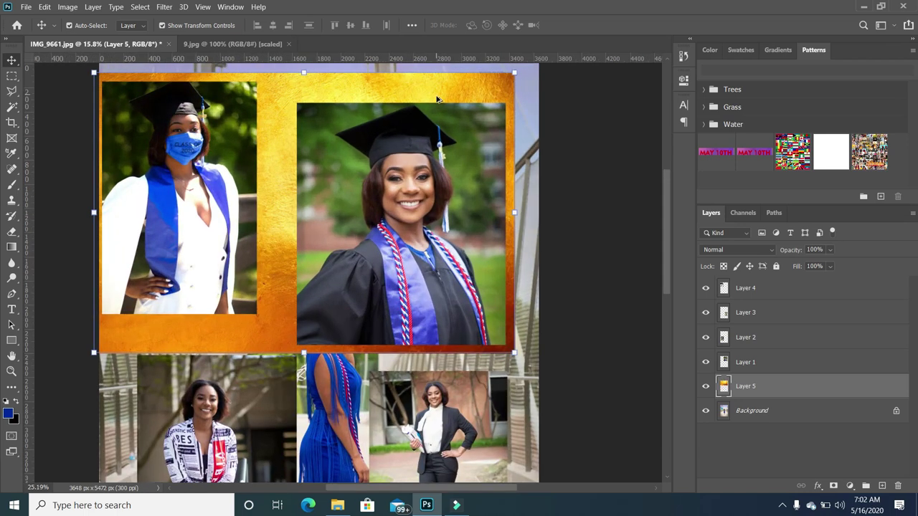
scroll(441, 112, up, 1)
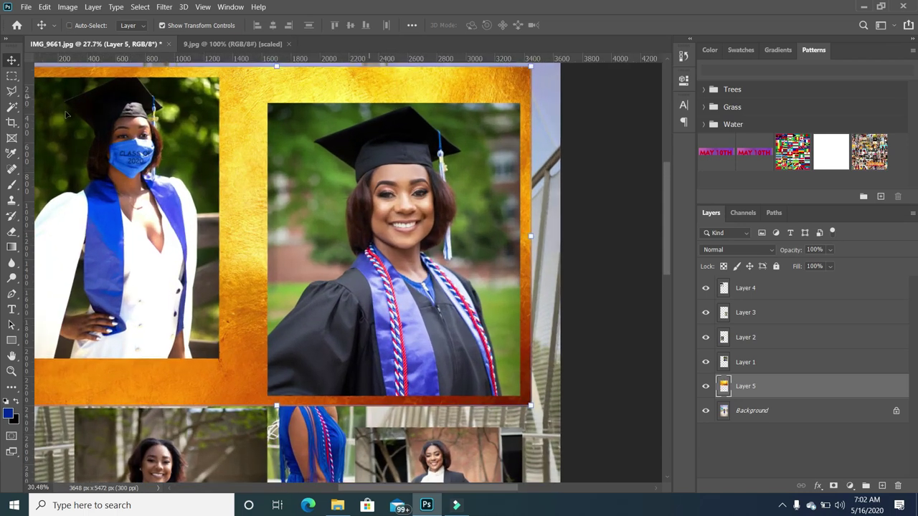
click(11, 76)
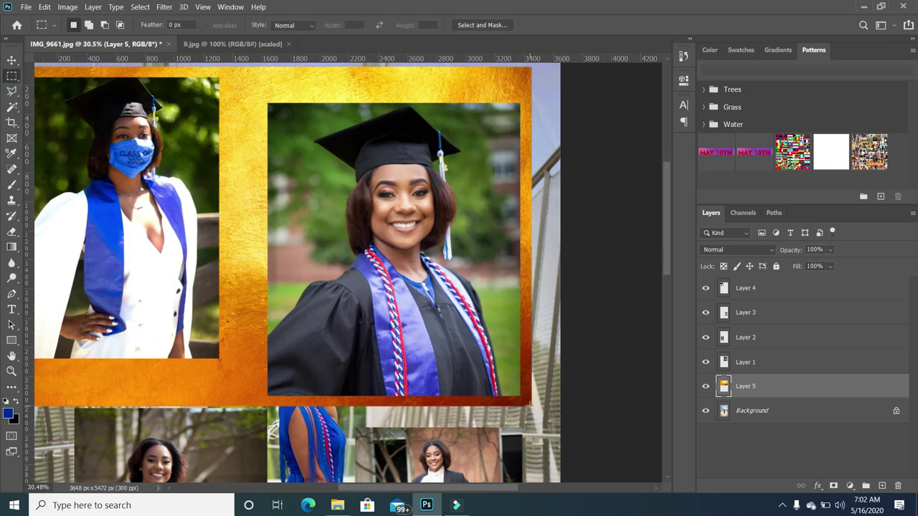
drag(531, 406, 258, 93)
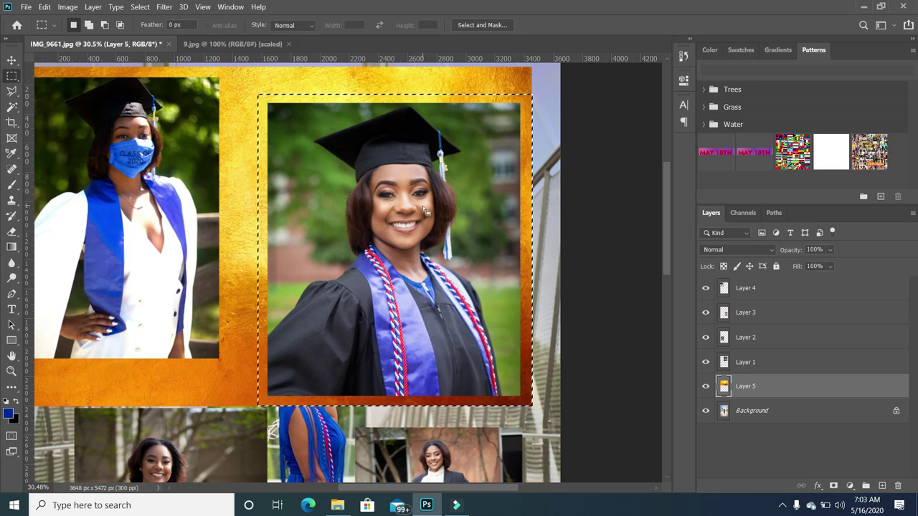
right_click(424, 211)
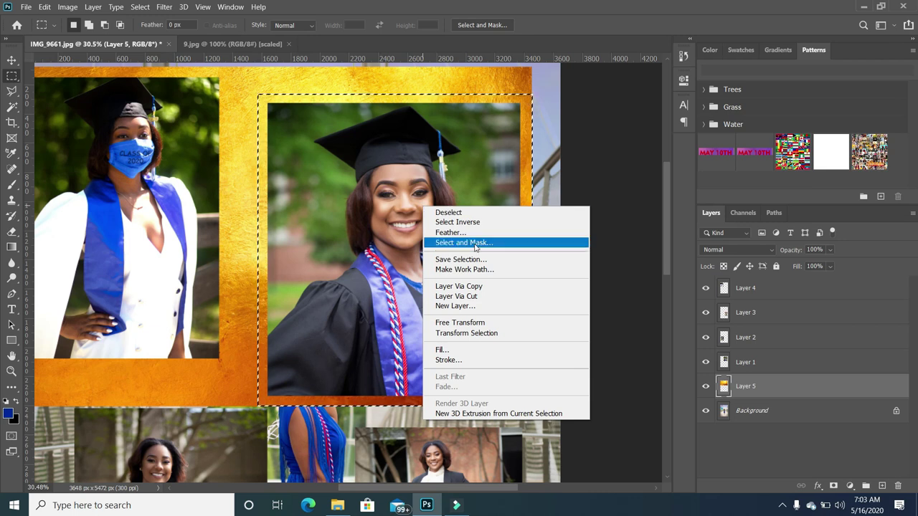
click(480, 286)
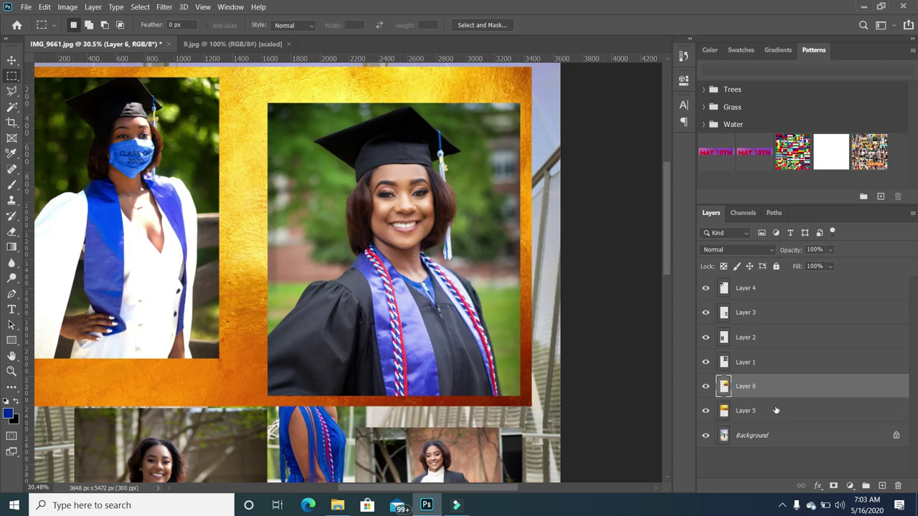
click(706, 410)
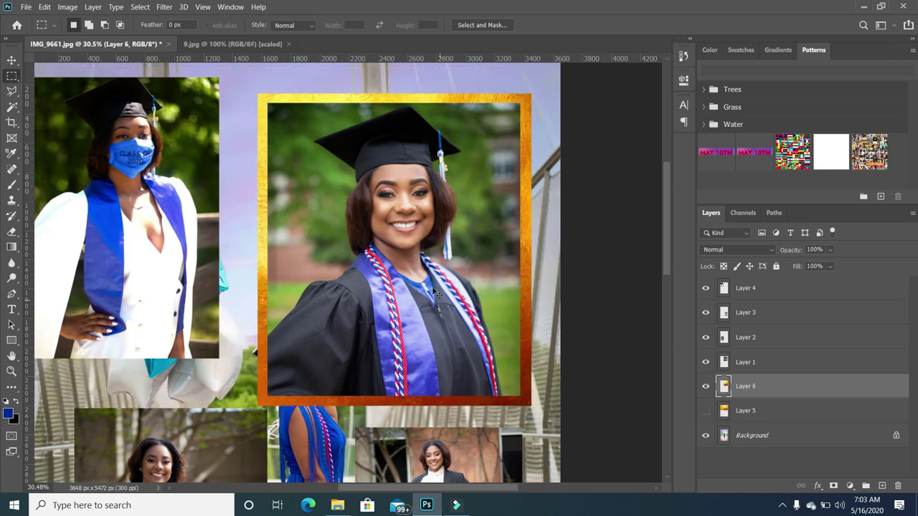
- Link the large portrait layer with its gold frame layer
scroll(406, 235, down, 2)
scroll(405, 248, down, 2)
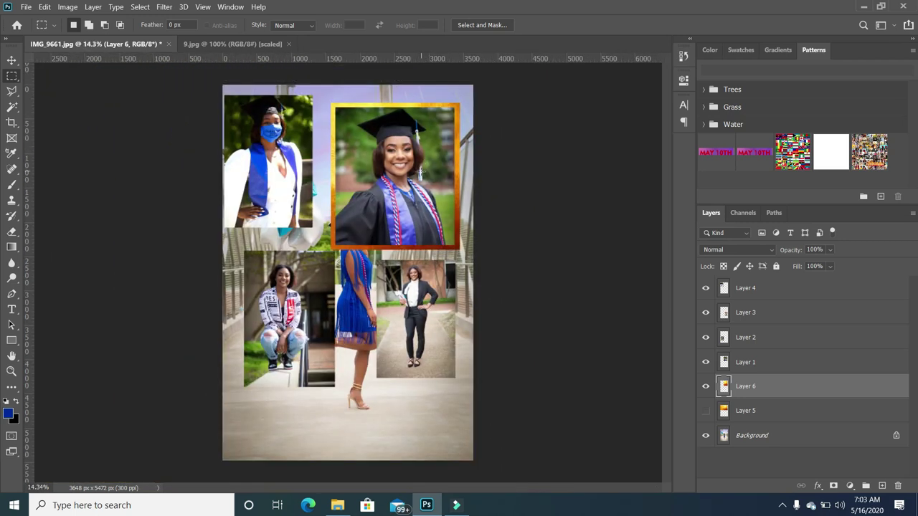
ctrl+click(770, 364)
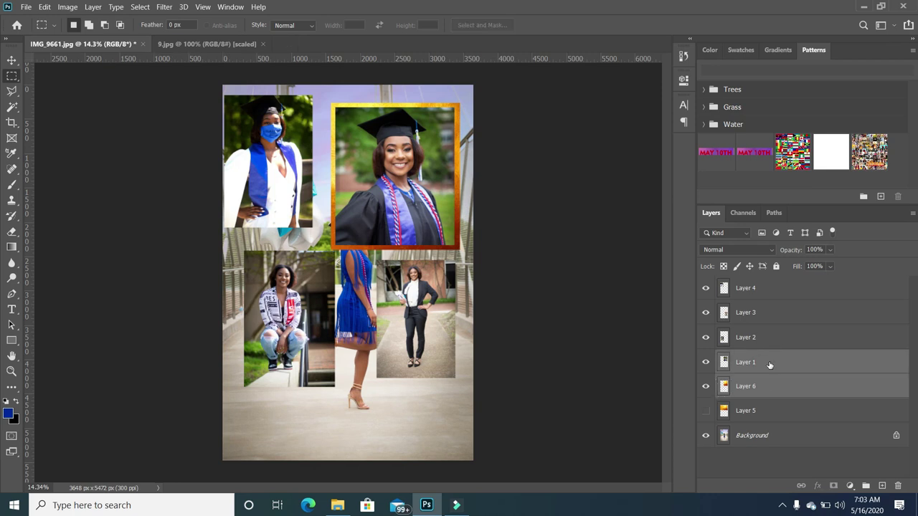
right_click(768, 365)
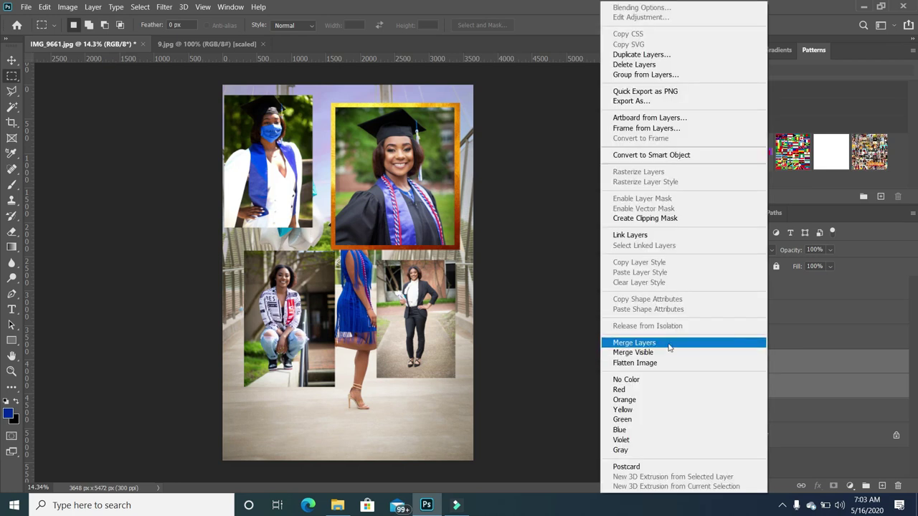
click(638, 236)
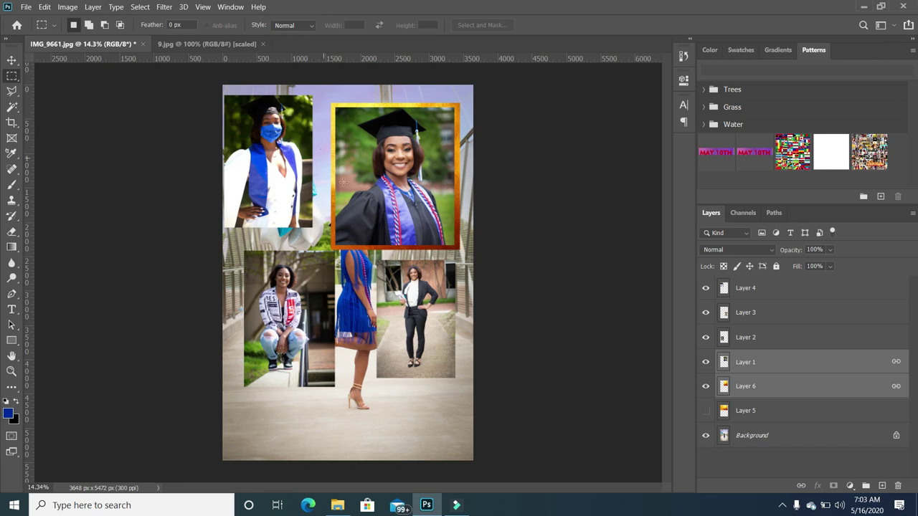
- Scale the framed portrait to about 73%, rotate it about 15° clockwise and place it at the upper right
click(11, 61)
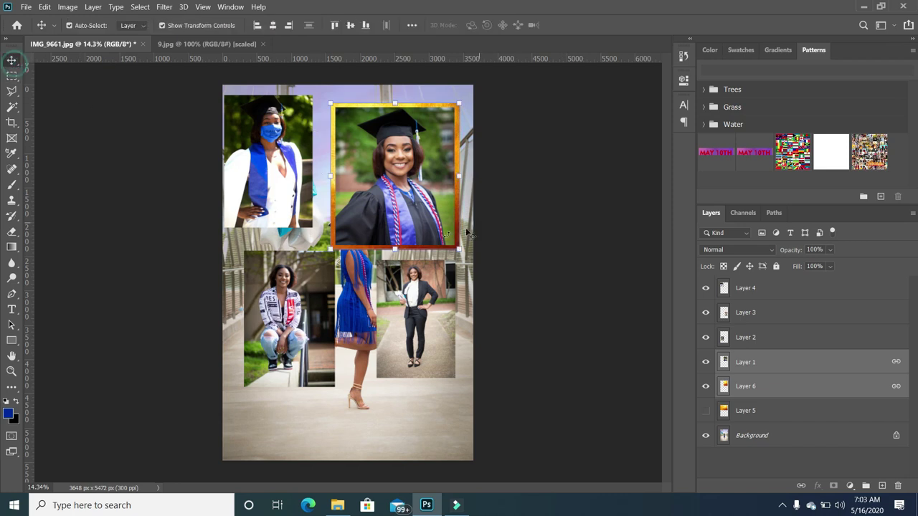
drag(436, 152, 404, 222)
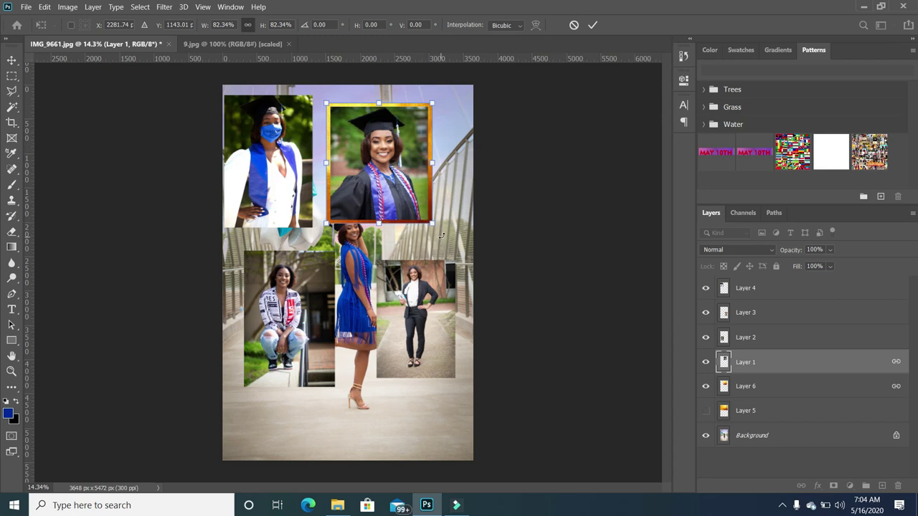
drag(442, 235, 426, 258)
drag(385, 195, 394, 194)
drag(322, 207, 336, 196)
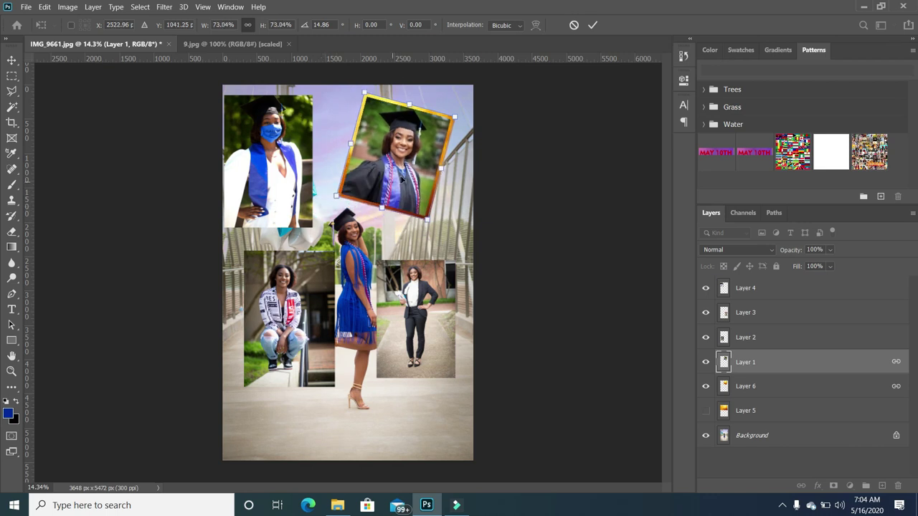
drag(406, 177, 426, 170)
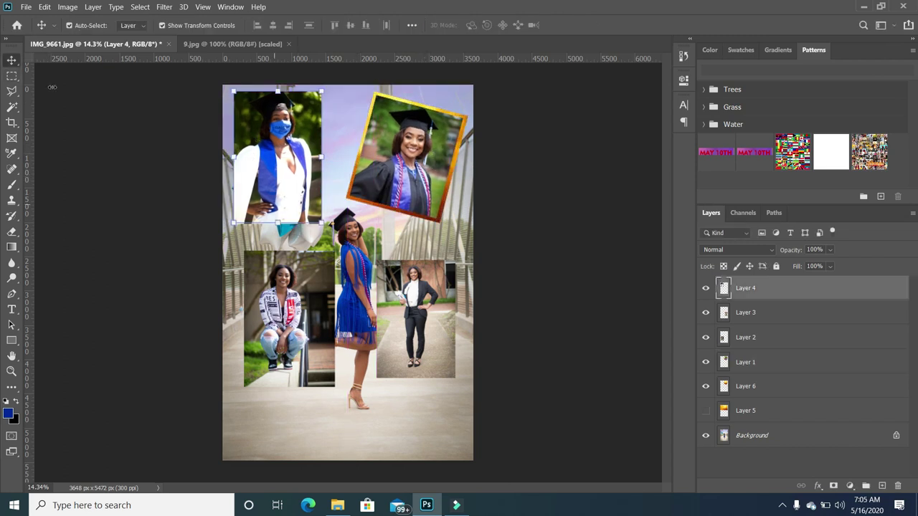
- Cut the upper part of the masked graduate's portrait, from cap to chest, to a new layer and hide the remaining part
click(11, 76)
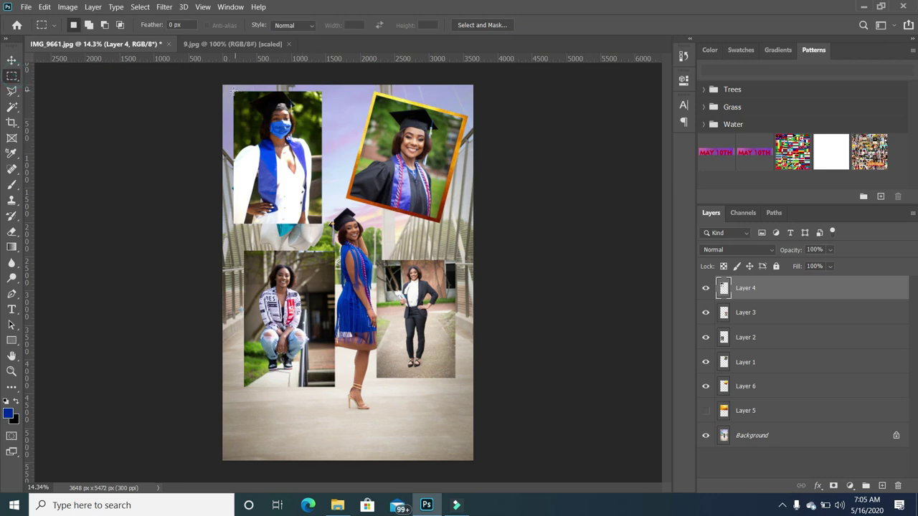
drag(234, 91, 323, 165)
right_click(289, 121)
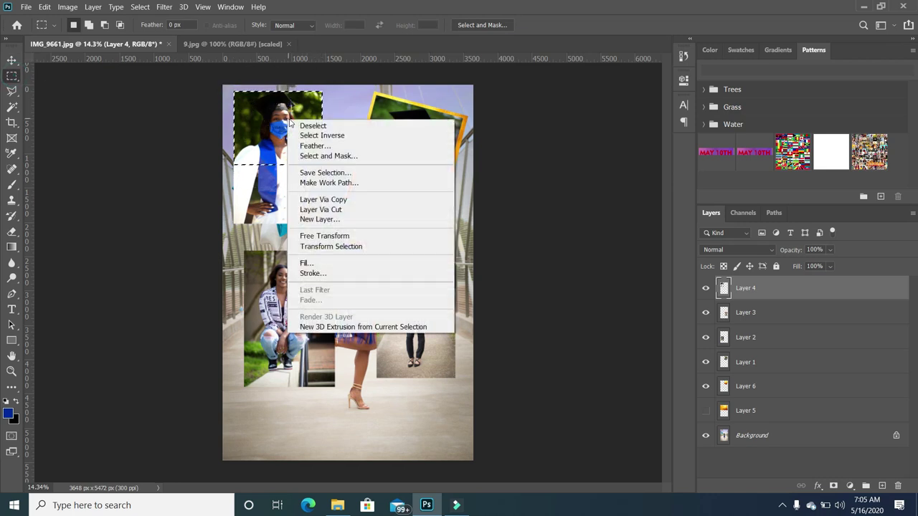
click(338, 209)
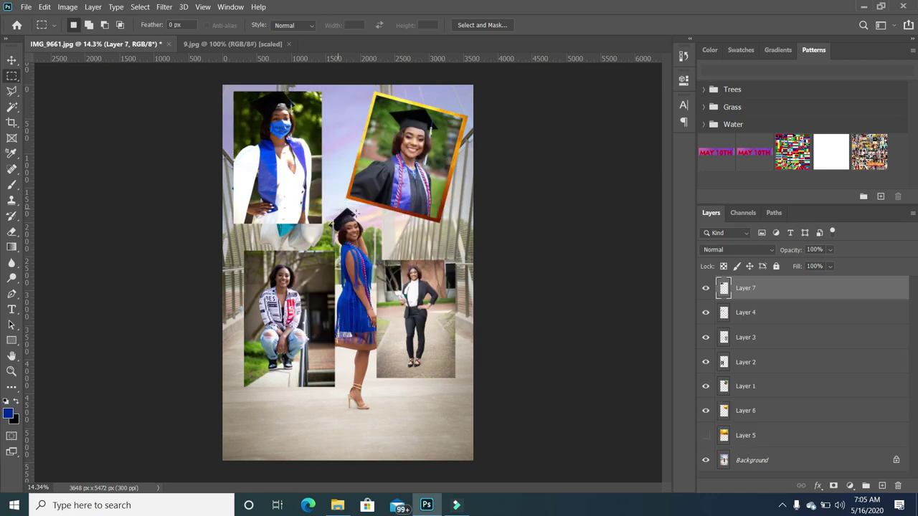
click(705, 313)
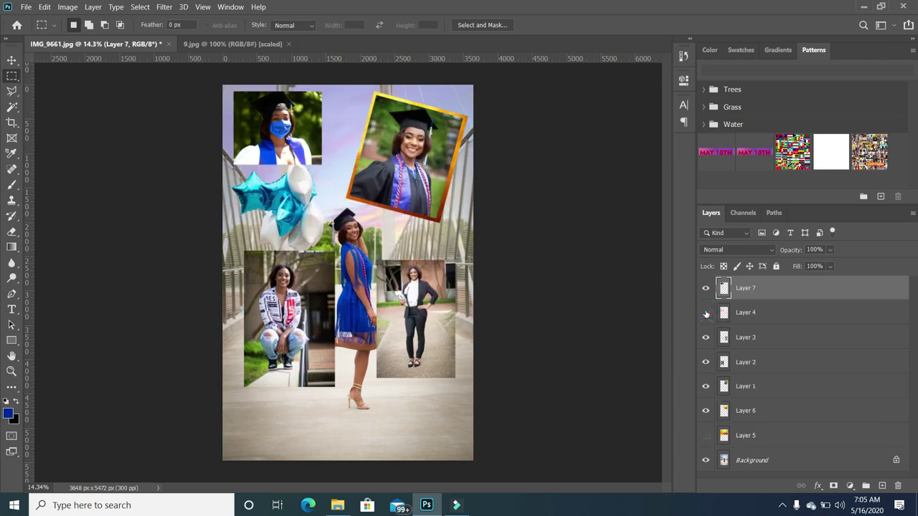
- Move the cropped masked portrait slightly down and to the right, and show the gold texture layer behind it
click(12, 61)
drag(302, 157, 321, 167)
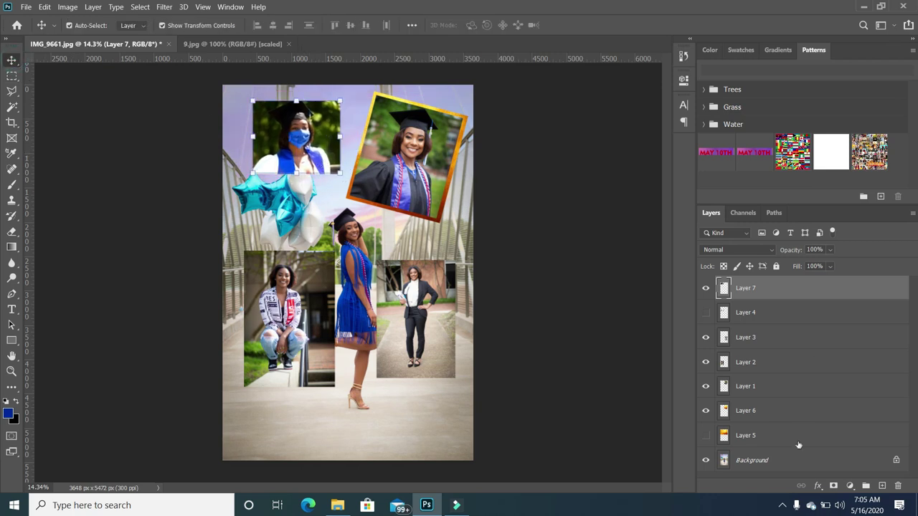
click(705, 436)
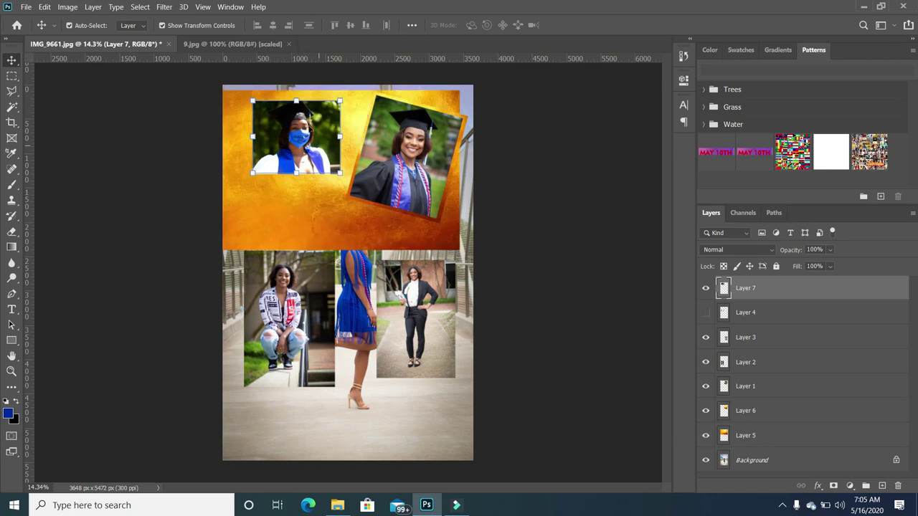
scroll(298, 85, up, 5)
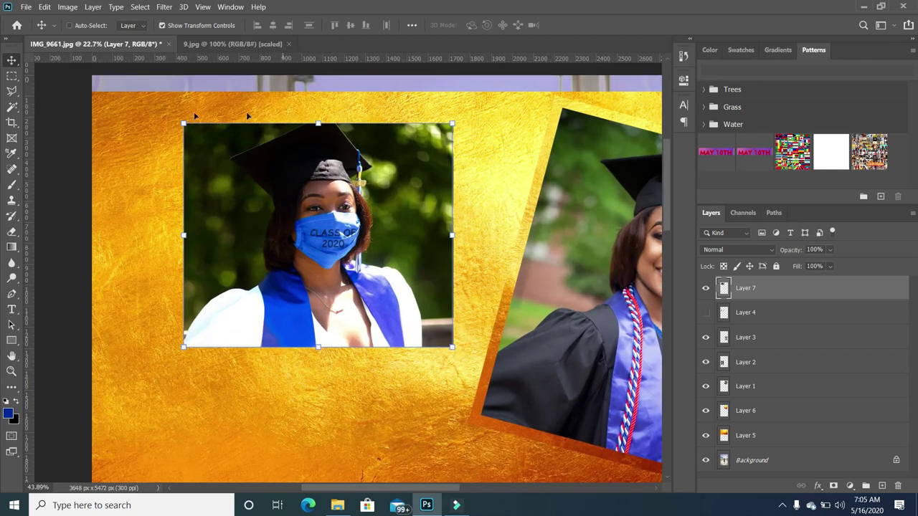
- Duplicate the masked portrait to a new layer using a rectangular selection slightly beyond its edges, and hide the gold texture
click(12, 75)
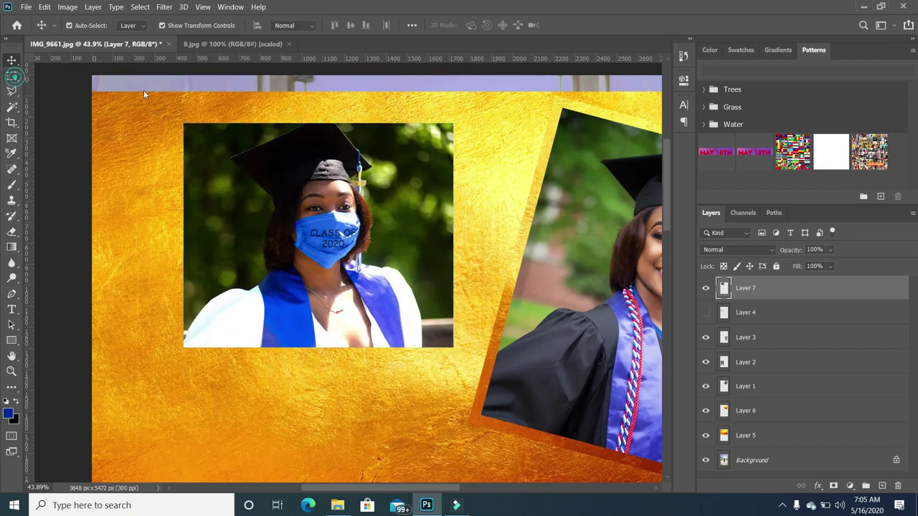
drag(175, 114, 462, 355)
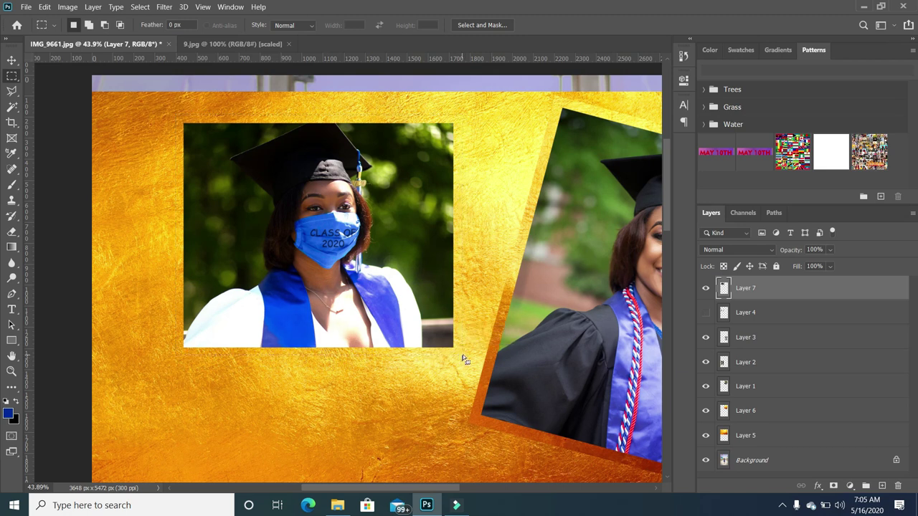
right_click(383, 236)
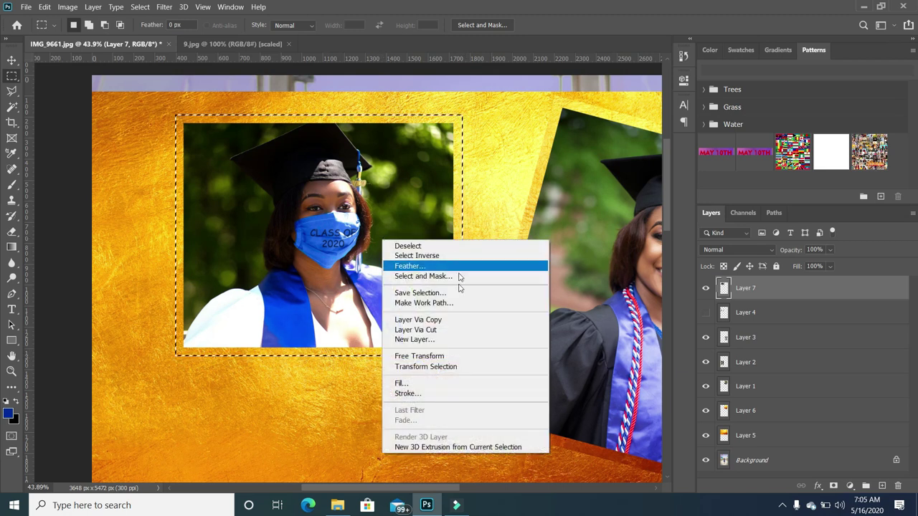
click(446, 319)
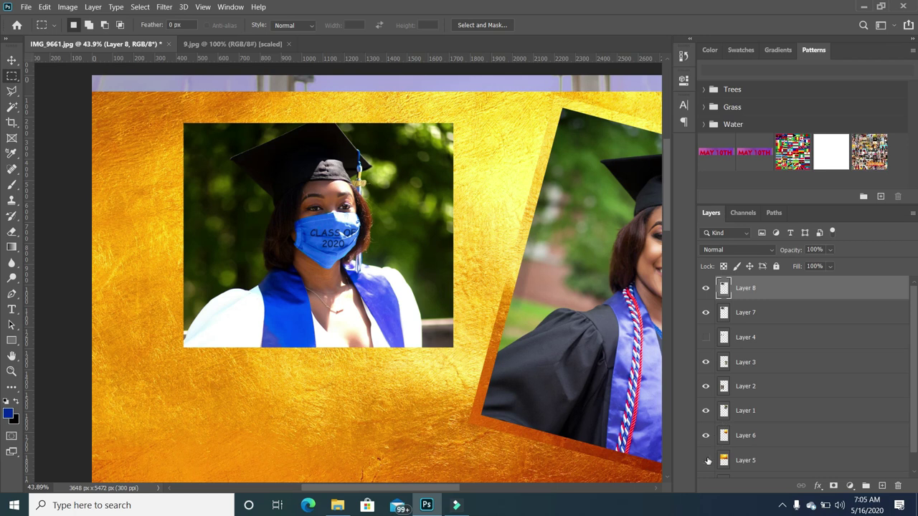
click(706, 460)
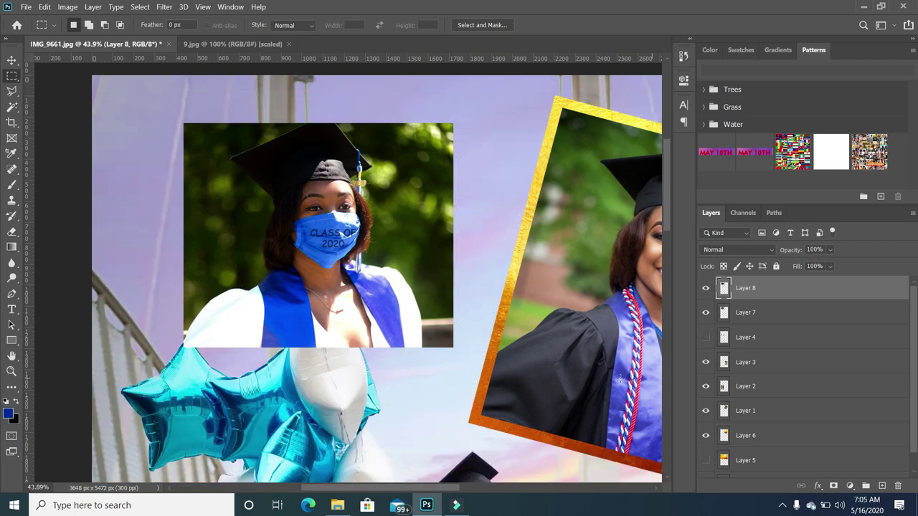
- Copy the gold area extending slightly beyond the masked portrait to a new layer as its frame, and hide the gold texture
click(706, 460)
drag(177, 116, 463, 355)
click(765, 461)
right_click(361, 179)
click(423, 261)
click(707, 461)
- Link the top masked portrait layer with its gold frame placed directly beneath it, and delete the duplicate portrait on Layer 7
drag(771, 436, 785, 302)
key(v)
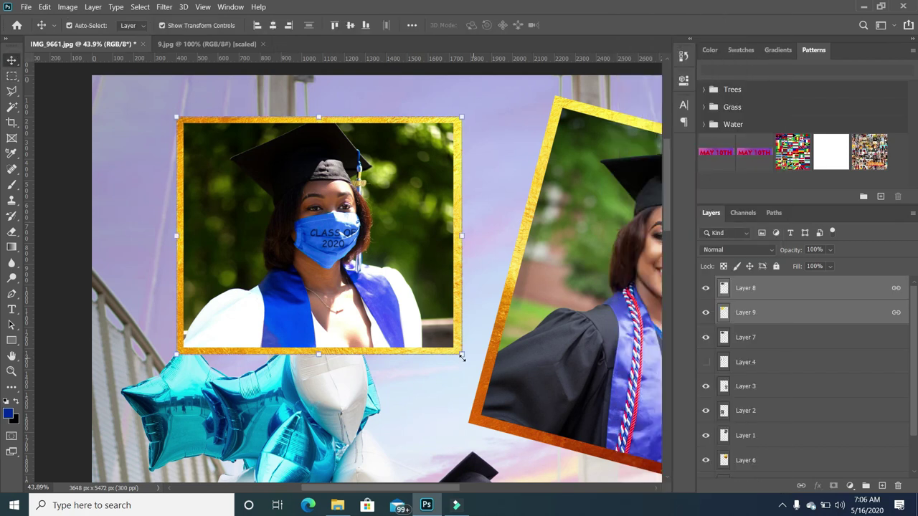
click(766, 338)
key(Delete)
- Scale the framed masked portrait to about 75%, rotate it about 14° counterclockwise and place it at the upper left of the collage
click(766, 289)
drag(463, 355, 355, 244)
scroll(319, 198, down, 4)
key(Return)
key(ctrl+z)
drag(363, 255, 381, 237)
scroll(399, 185, down, 5)
key(Return)
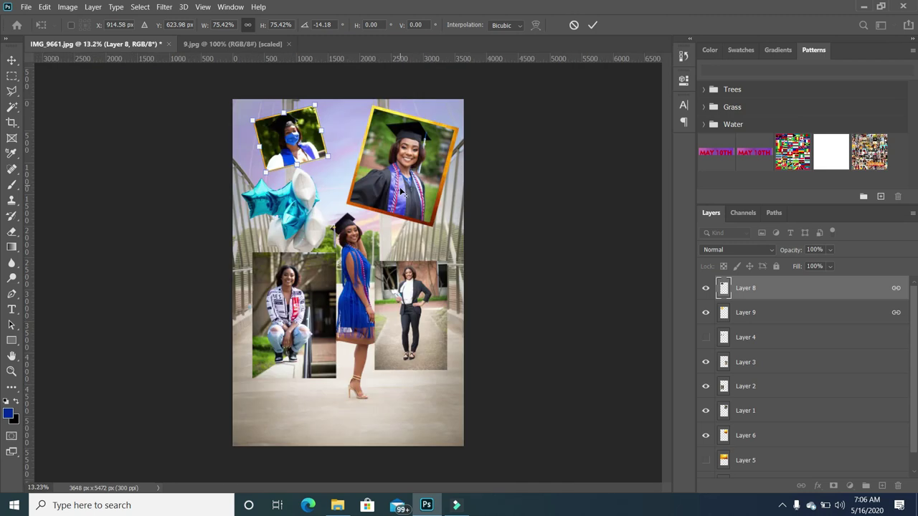
click(527, 173)
- Swap the two lower photos, placing the standing portrait left and the seated portrait right of the central figure
drag(326, 356, 439, 384)
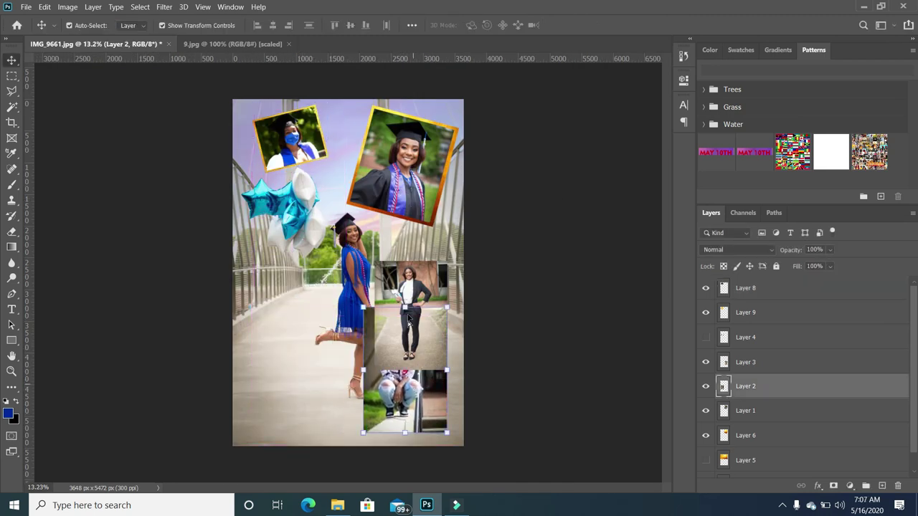
click(412, 287)
drag(392, 292, 260, 283)
drag(427, 385, 426, 306)
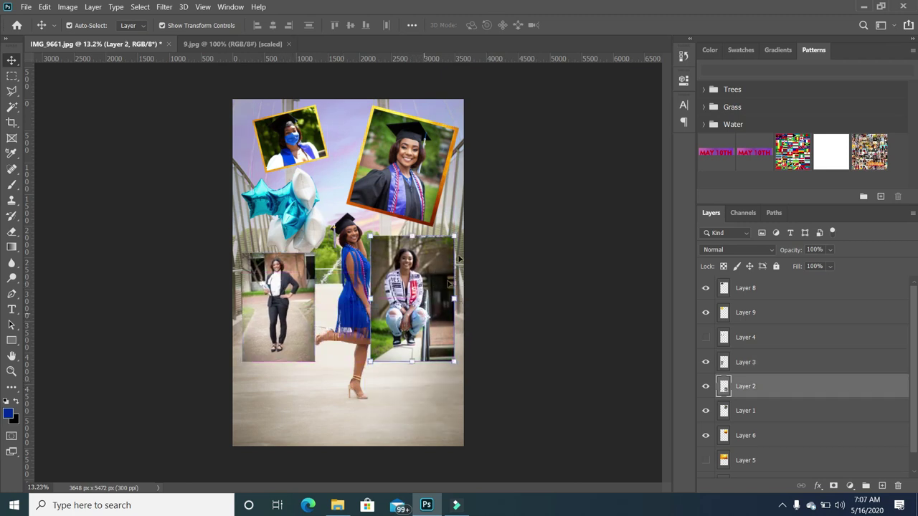
- Scale the seated portrait to about 77% and position it near the right edge of the collage
drag(453, 237, 439, 271)
drag(424, 305, 440, 296)
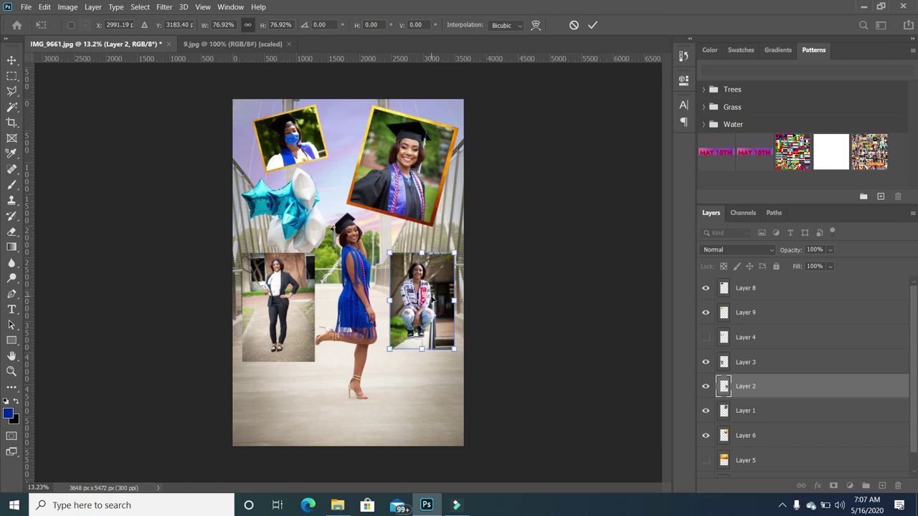
click(487, 294)
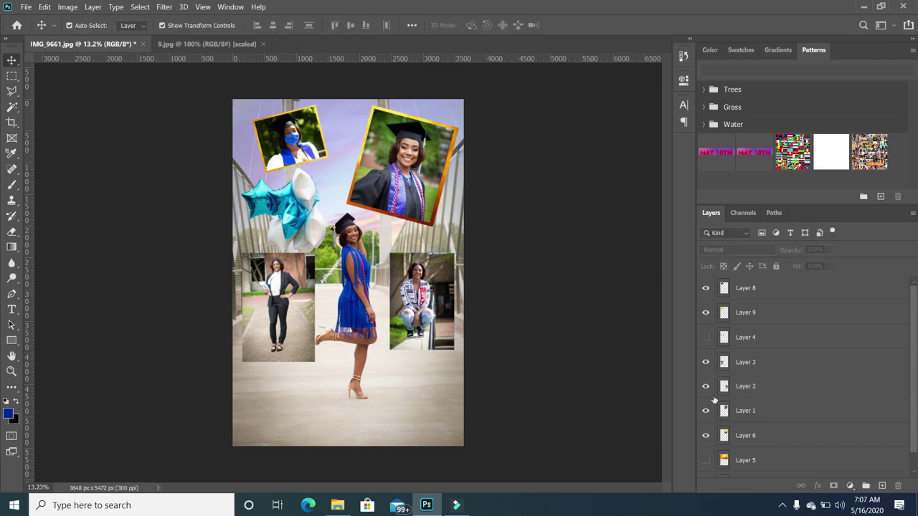
- Show the gold texture layer and position it behind the two lower portraits so it extends past the seated portrait's edges
click(707, 460)
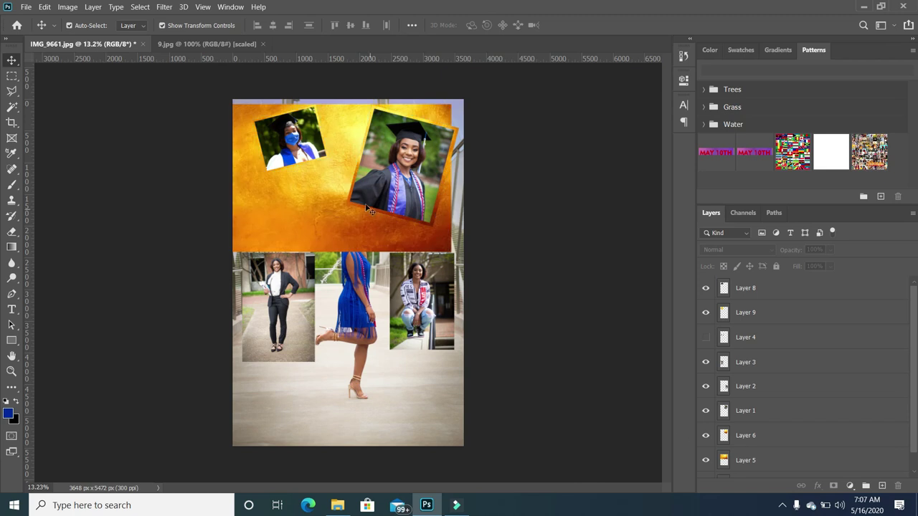
drag(326, 212, 334, 314)
scroll(462, 400, up, 3)
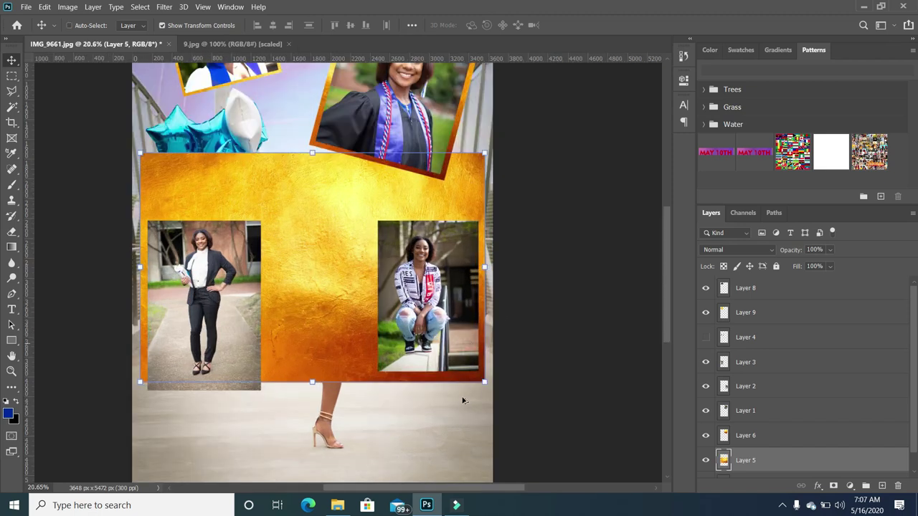
scroll(426, 394, up, 3)
drag(310, 253, 309, 247)
- Copy the gold area extending slightly beyond the seated portrait to a new layer as its frame, and hide the gold texture
key(Left)
key(Left)
key(Left)
key(Left)
key(Left)
key(Left)
key(Left)
key(Left)
key(Left)
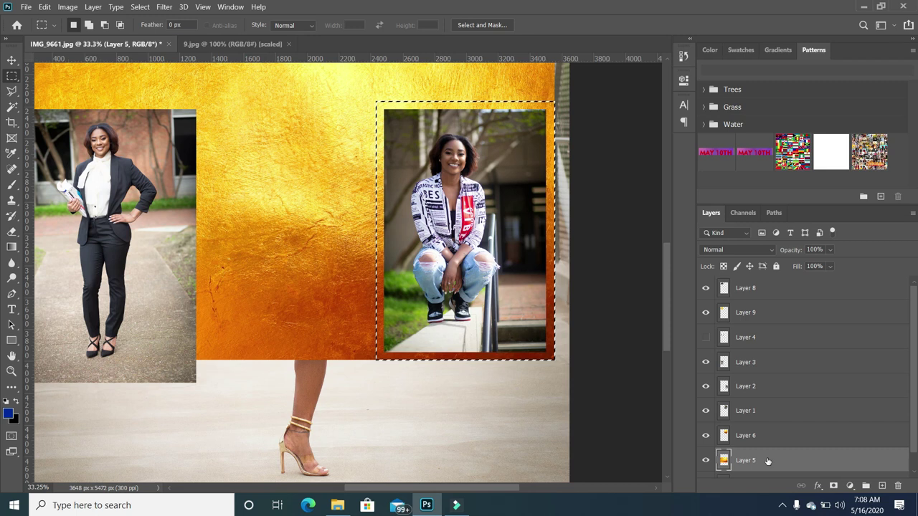
right_click(392, 225)
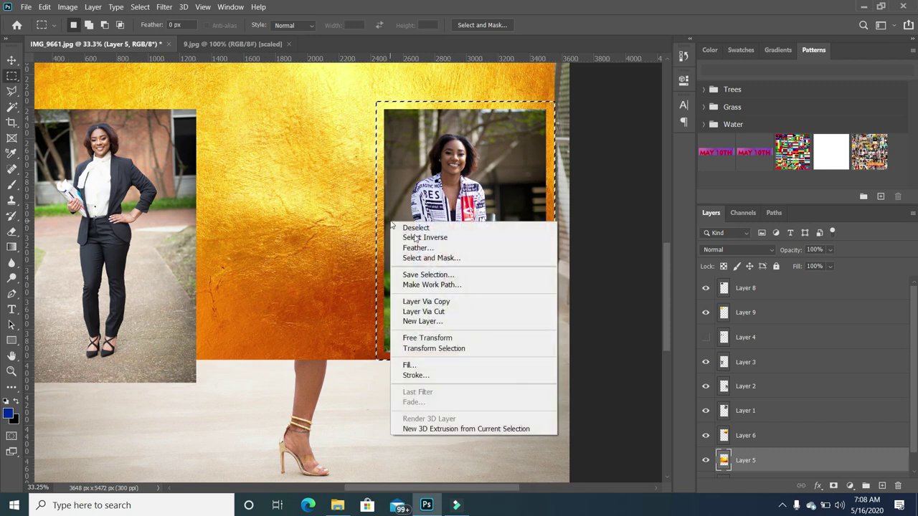
click(434, 299)
scroll(791, 404, down, 2)
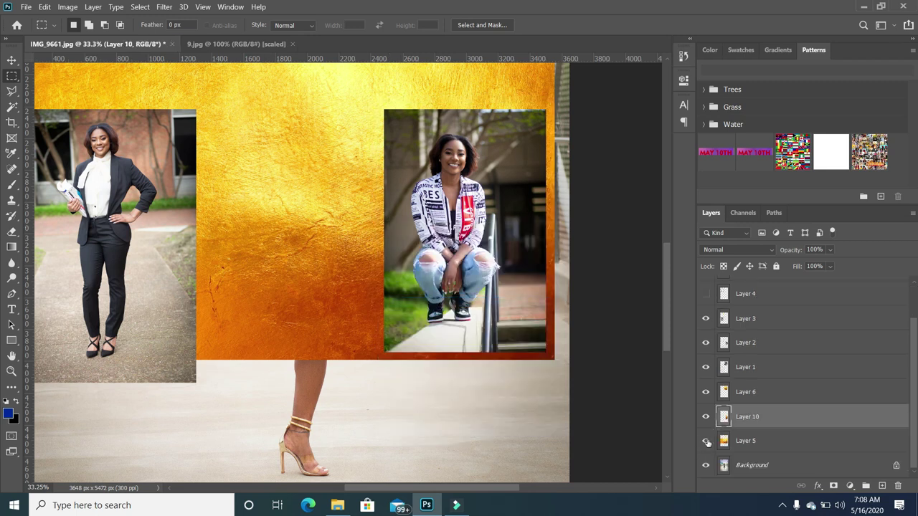
click(706, 441)
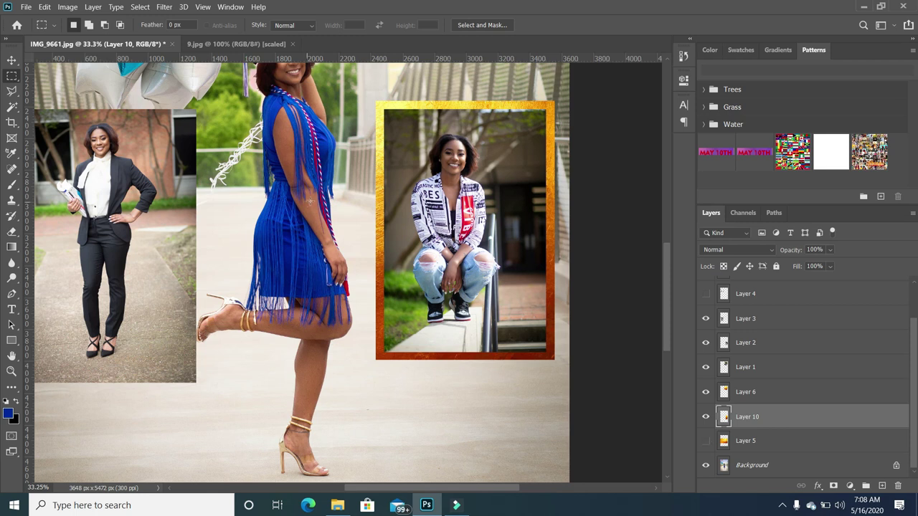
- Move the new gold frame layer directly beneath the seated portrait layer and link the two
scroll(337, 203, down, 3)
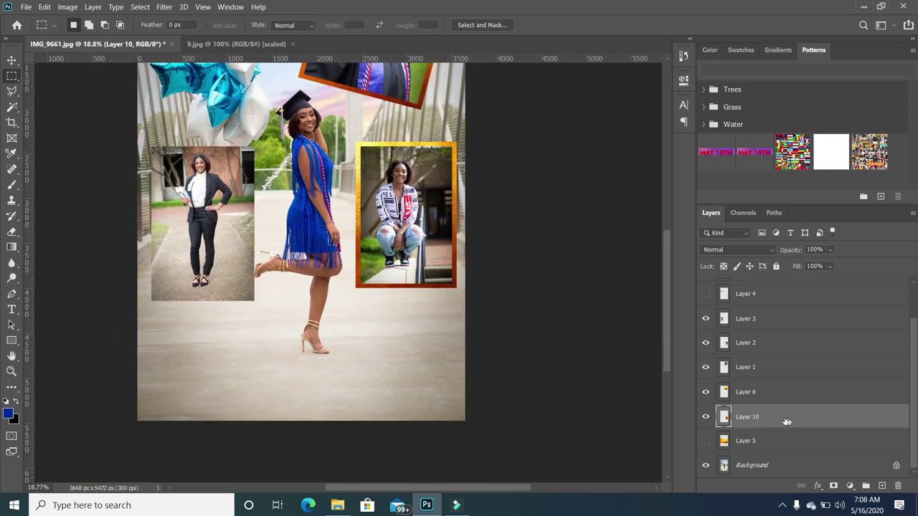
drag(783, 420, 805, 392)
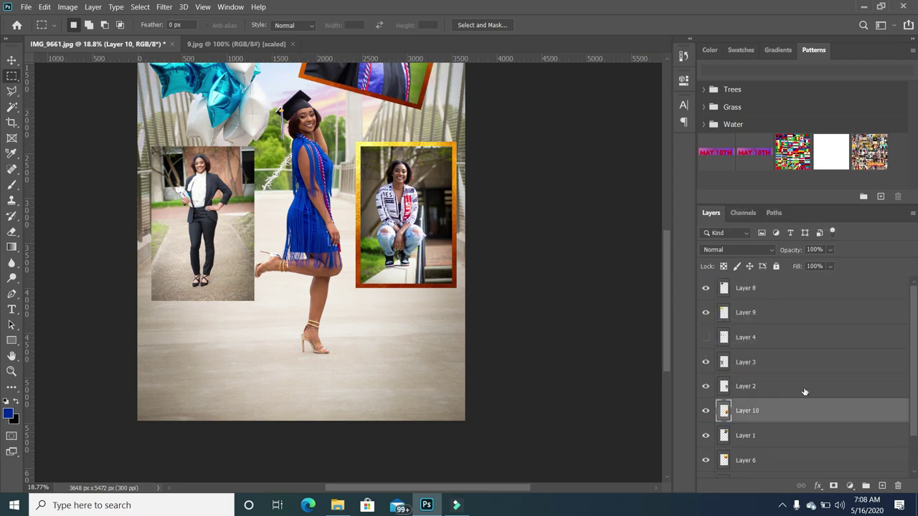
click(760, 387)
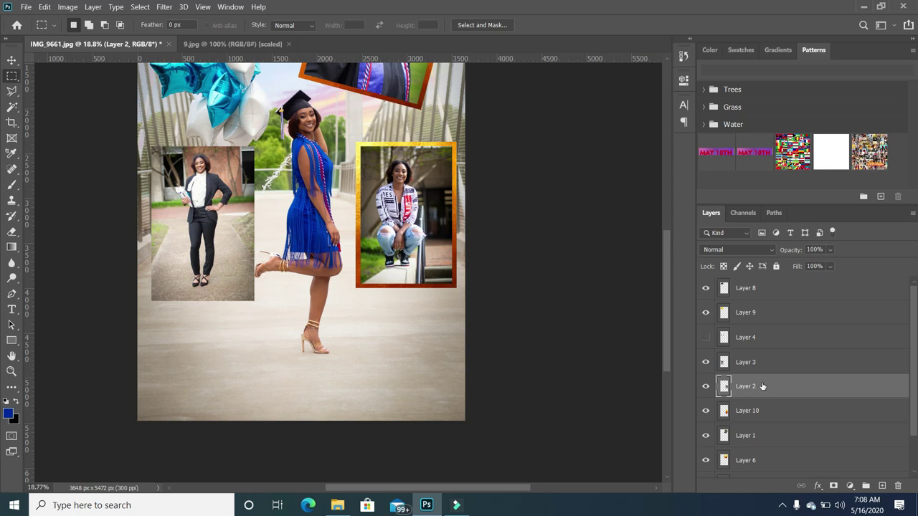
ctrl+click(761, 409)
right_click(763, 409)
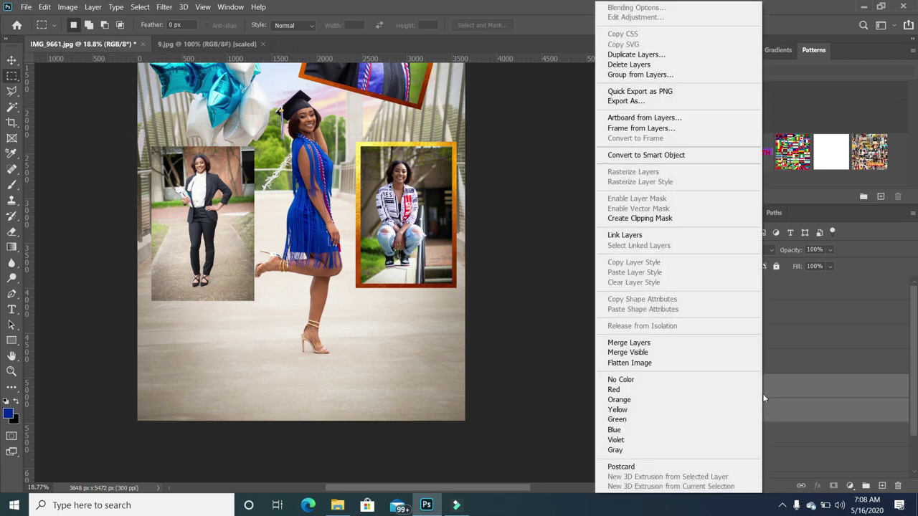
click(637, 235)
- Move the framed seated portrait slightly upward
click(11, 60)
click(508, 254)
click(424, 227)
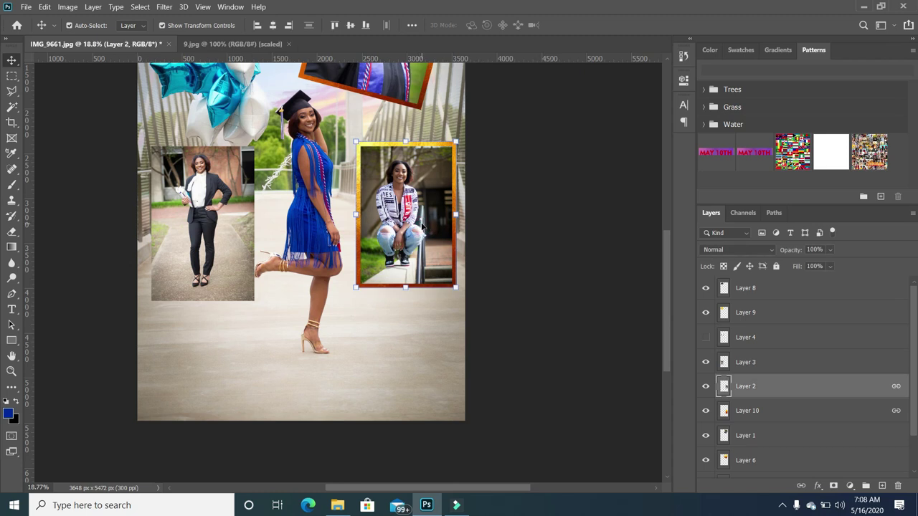
drag(424, 228, 424, 219)
click(522, 231)
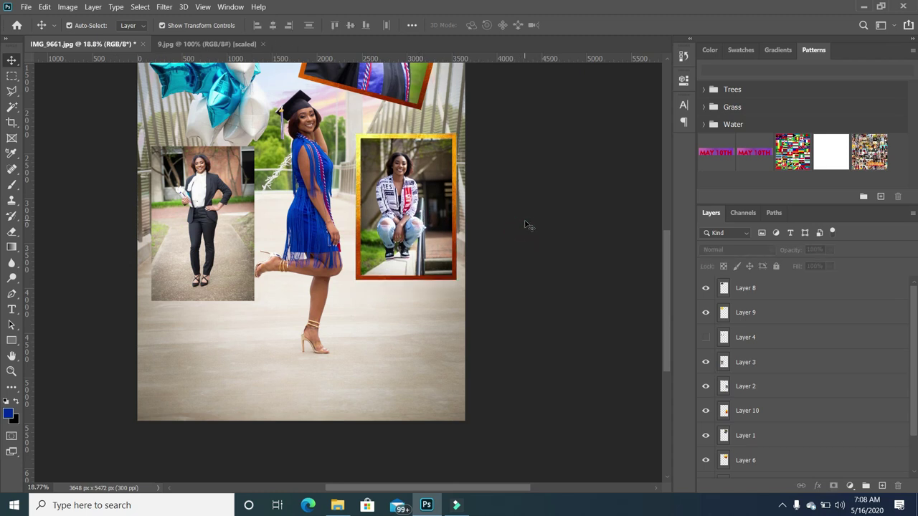
- Copy the gold area extending slightly beyond the standing portrait to a new layer as its frame, and hide the gold texture
scroll(449, 261, down, 3)
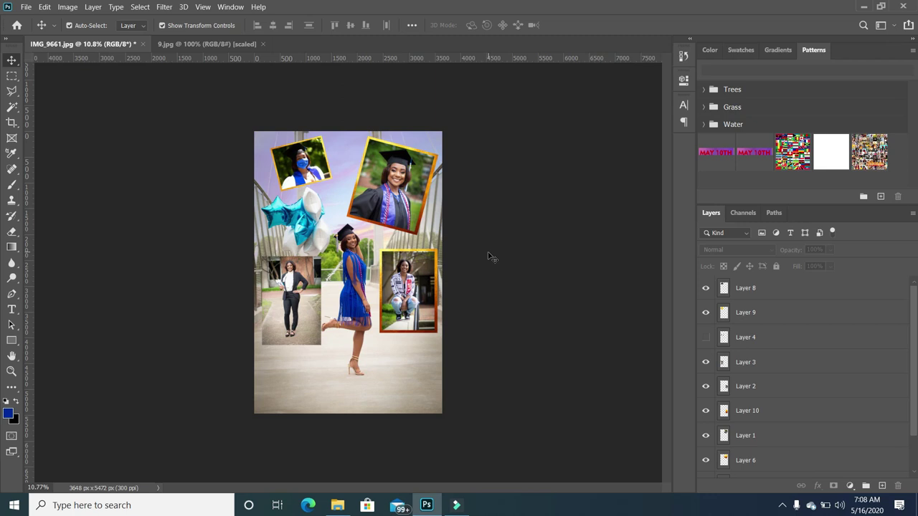
click(289, 301)
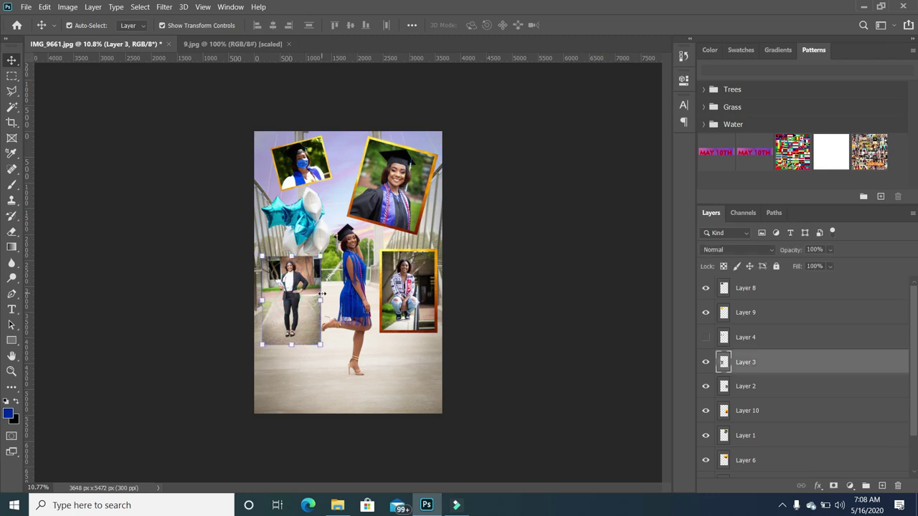
scroll(288, 292, up, 3)
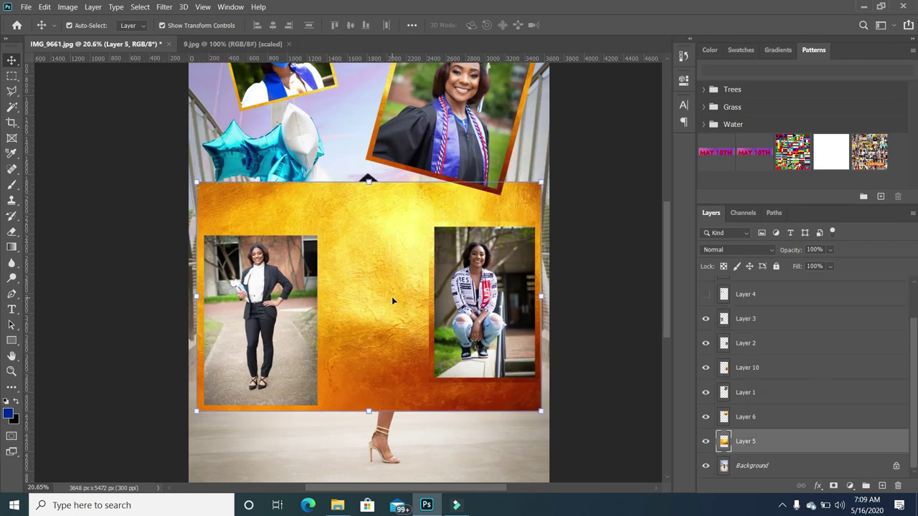
key(m)
drag(198, 410, 323, 231)
right_click(272, 275)
click(307, 355)
click(706, 466)
- Move the new gold frame layer directly beneath the standing portrait layer and link the two
drag(761, 441, 791, 331)
ctrl+click(771, 319)
click(802, 487)
- Scale the framed standing portrait to 67.5% and tilt it by -15.77°, keeping it left of the central figure
key(v)
drag(327, 416, 350, 394)
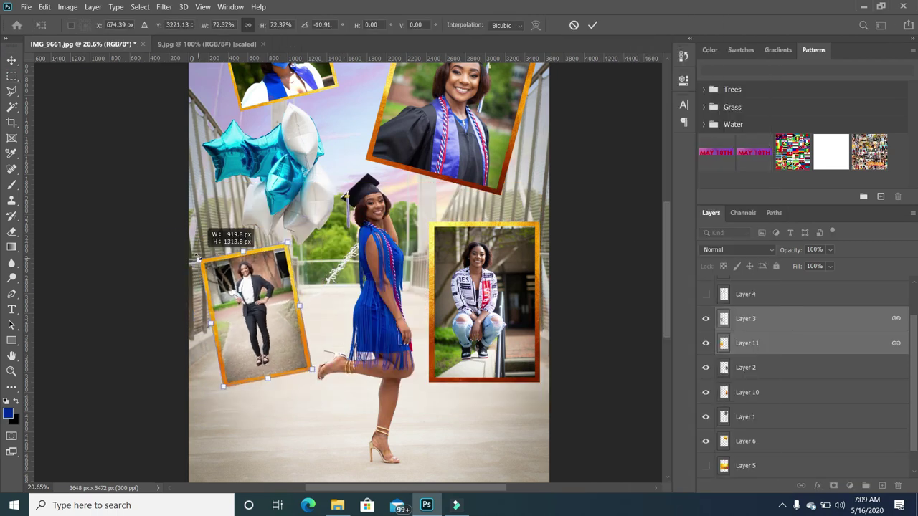
key(Return)
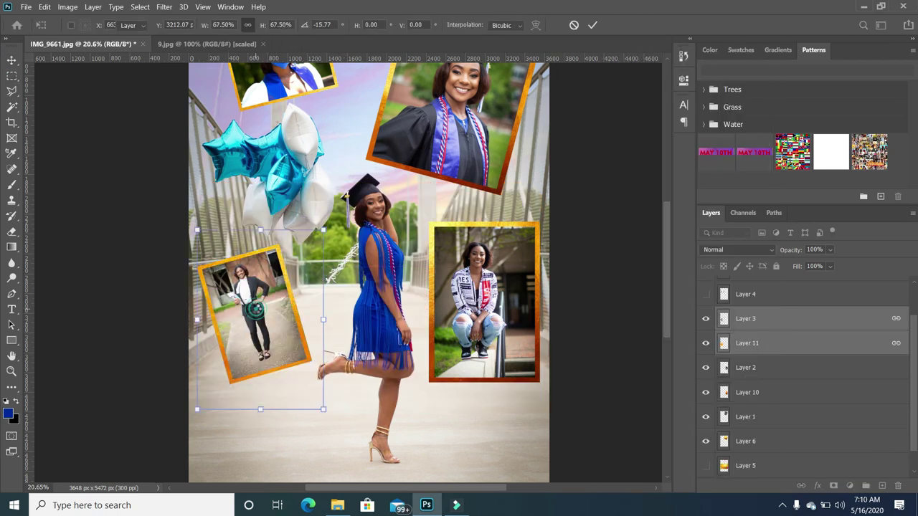
click(139, 289)
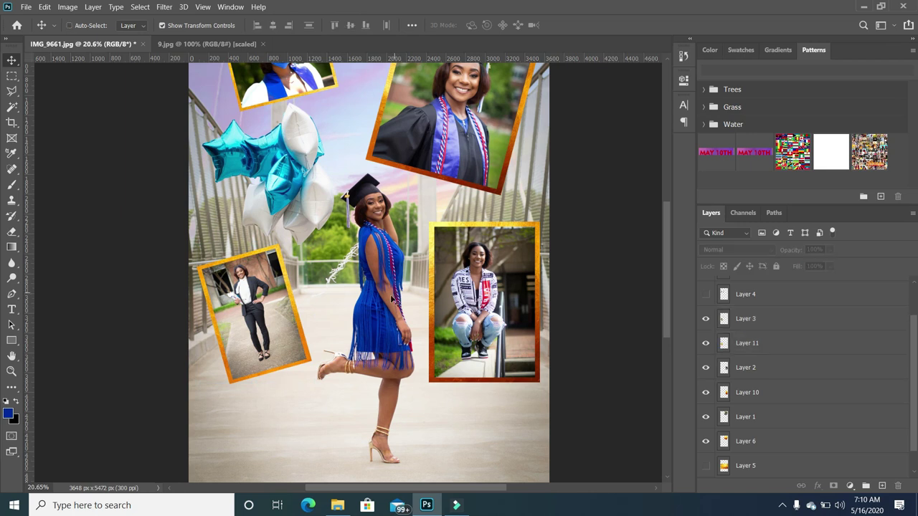
- Set the foreground color to white and add the letter "g" in Baskerville Old Face on the pavement at the photo's lower left
scroll(399, 299, down, 3)
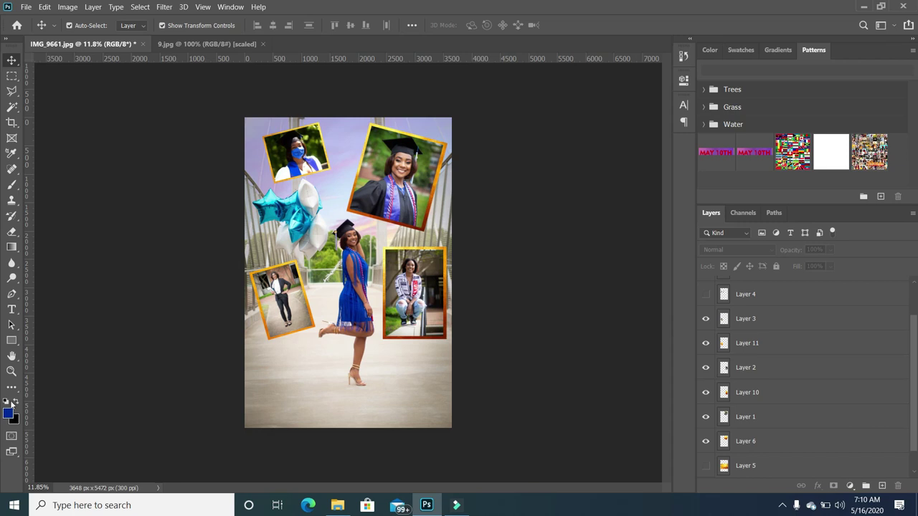
click(8, 403)
click(16, 403)
click(11, 309)
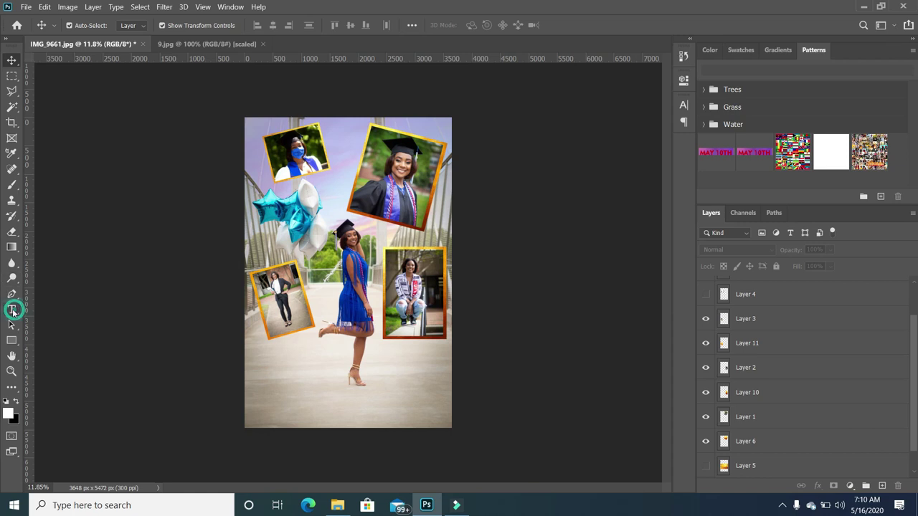
click(281, 392)
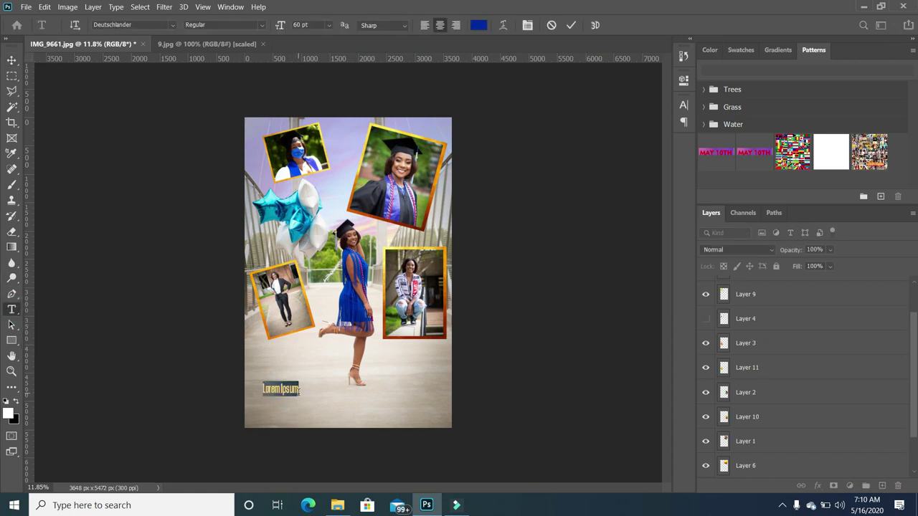
text(C)
click(173, 25)
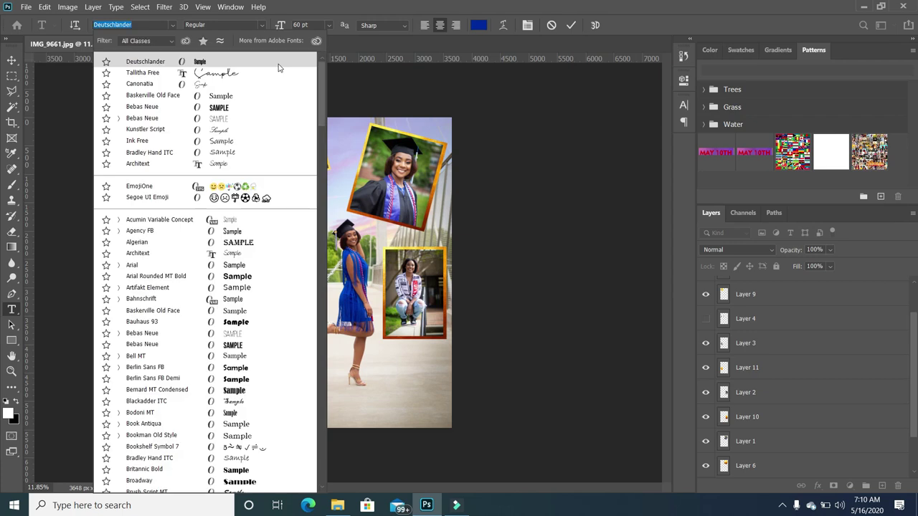
click(242, 101)
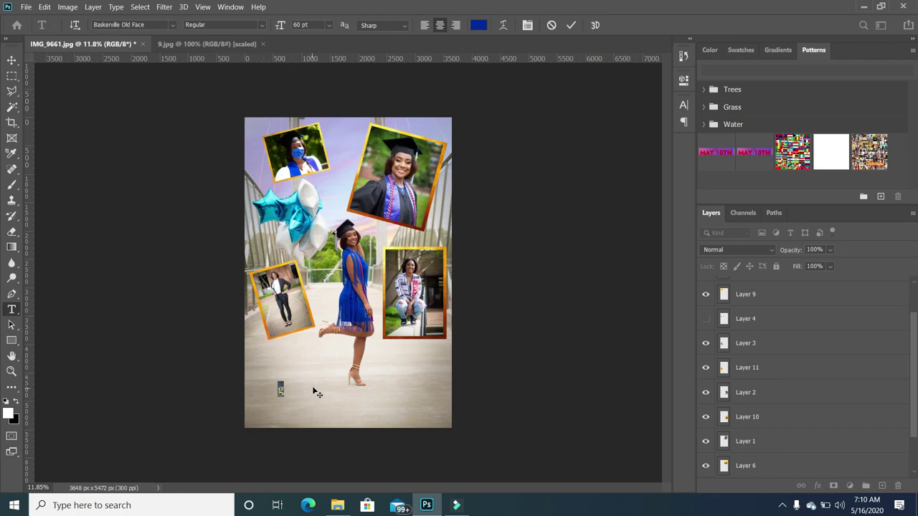
- Enlarge the "g" to about 1012% and position it in the photo's lower-left corner below the standing portrait
click(10, 59)
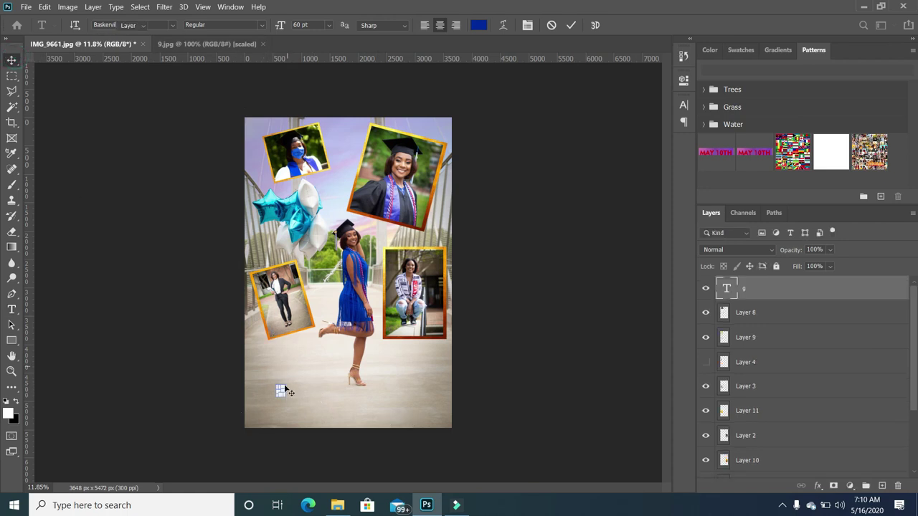
key(ctrl+t)
drag(297, 375, 339, 351)
mouse_move(304, 380)
mouse_down()
mouse_move(284, 361)
mouse_move(292, 370)
mouse_up()
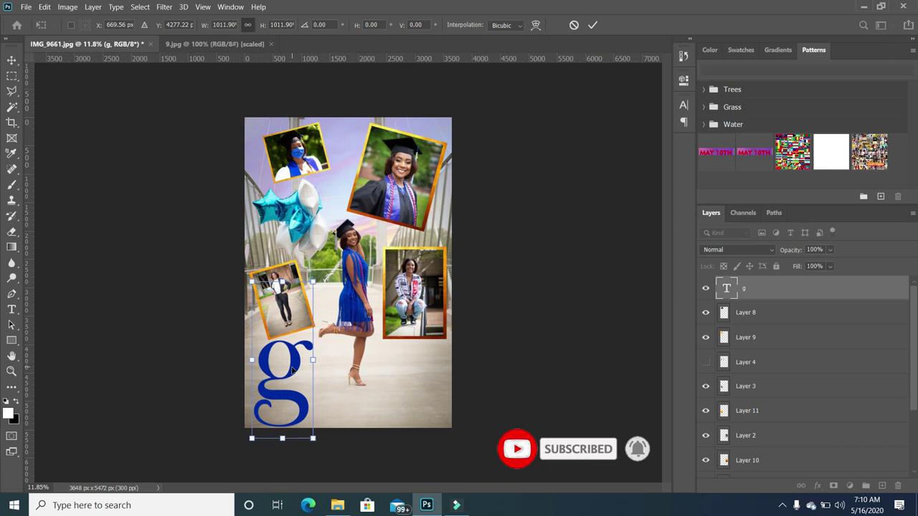
click(381, 379)
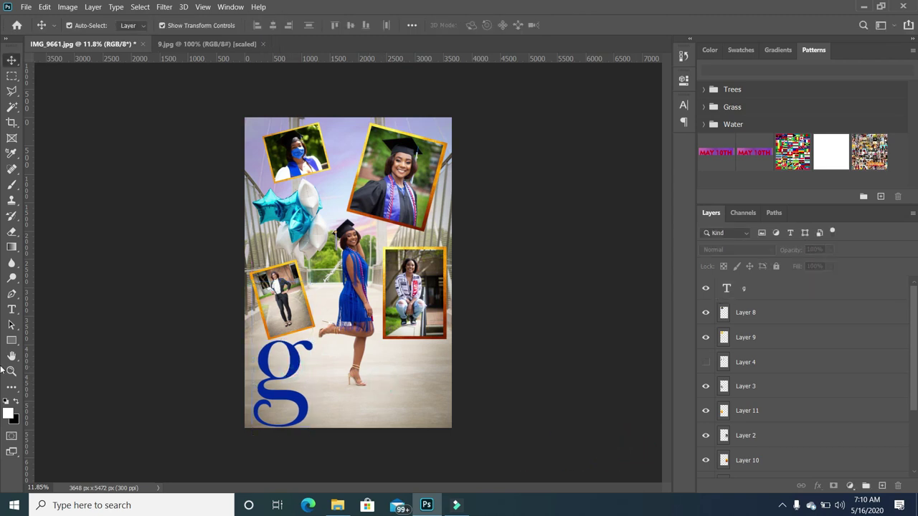
- Recolor the "g" text white
click(12, 309)
click(284, 374)
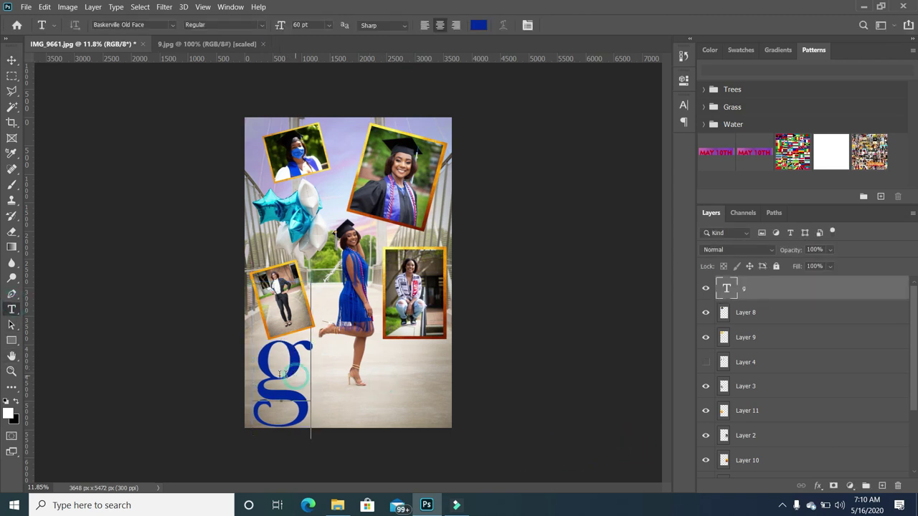
double_click(283, 374)
click(15, 400)
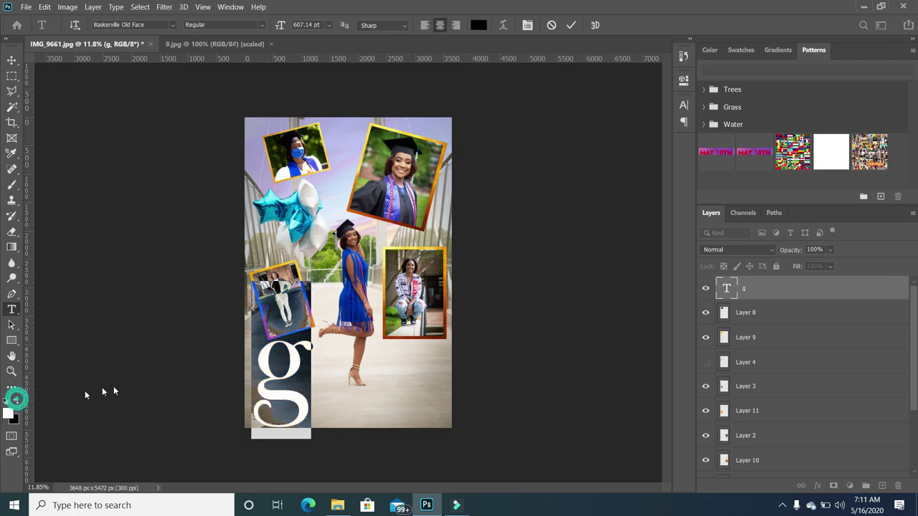
click(115, 391)
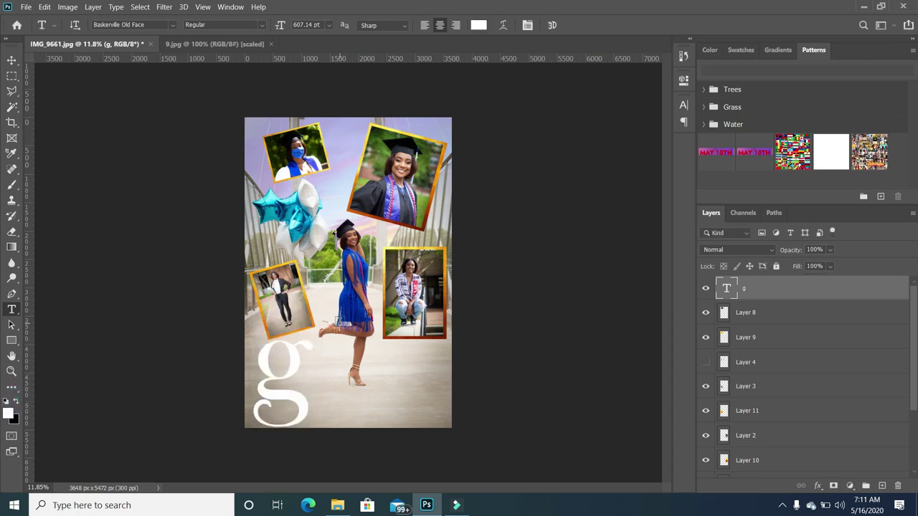
- Scale the "g" to about 126% and nudge it slightly down so it overlaps the standing portrait's frame
click(12, 60)
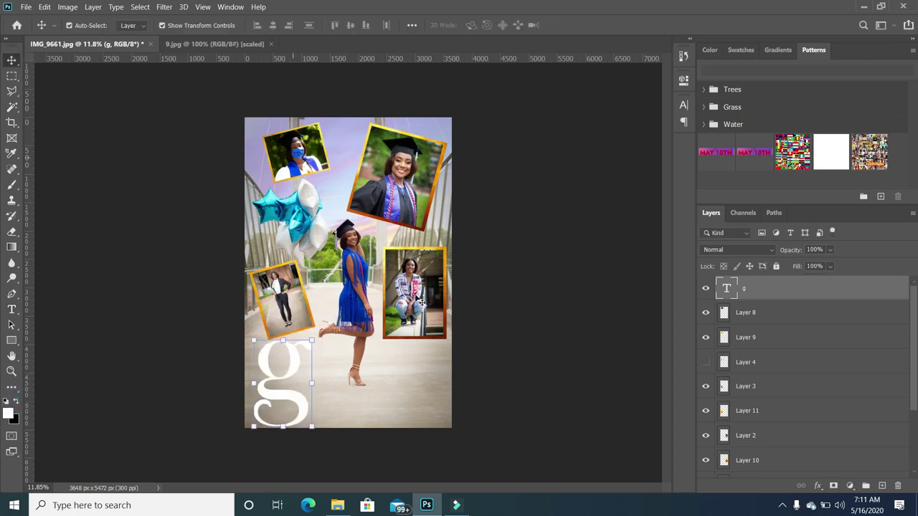
drag(315, 336, 294, 347)
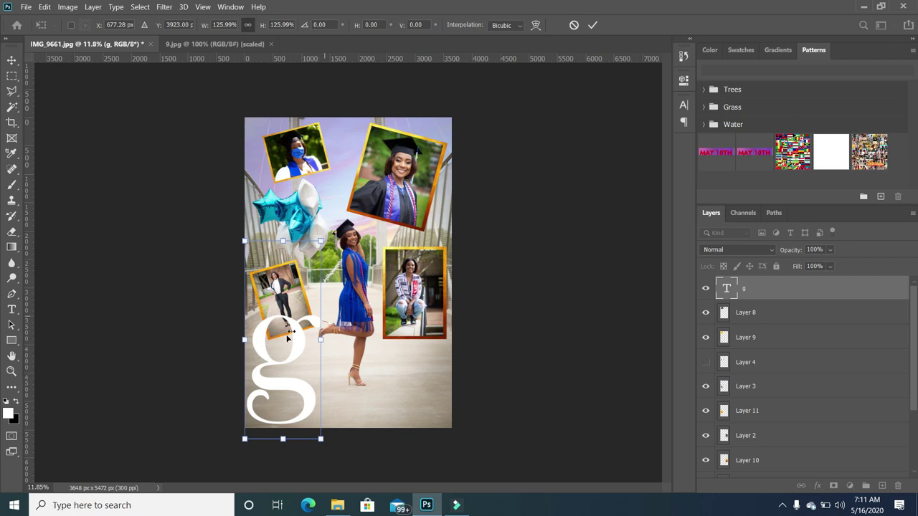
key(Down)
key(Down)
key(Down)
key(Down)
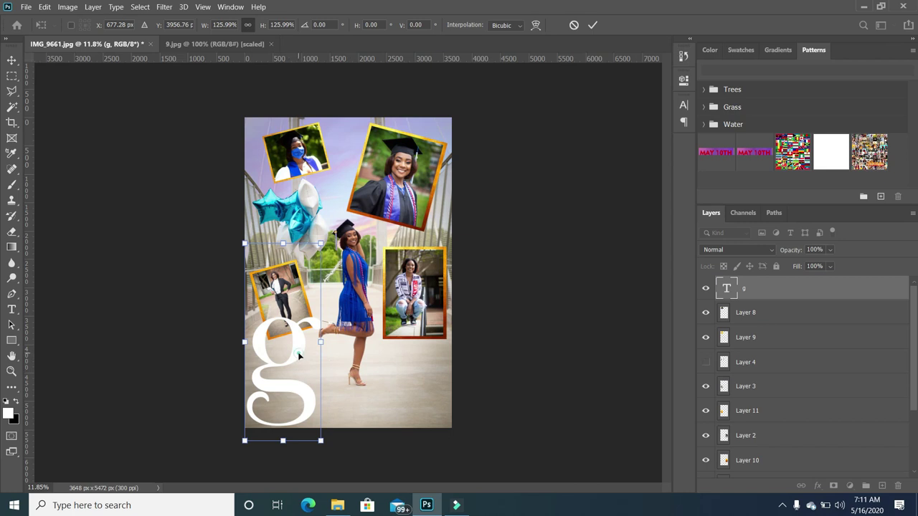
key(Return)
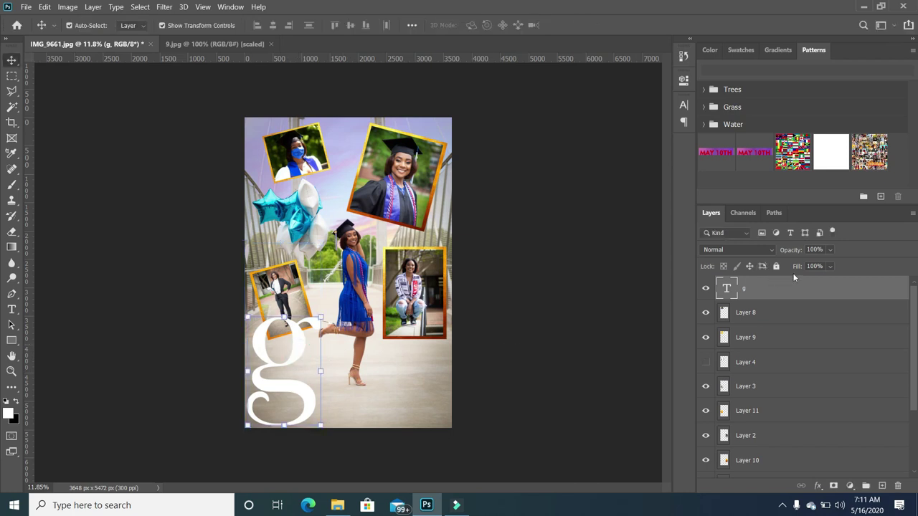
- Lower the "g" layer's opacity to 60%
drag(844, 265, 821, 268)
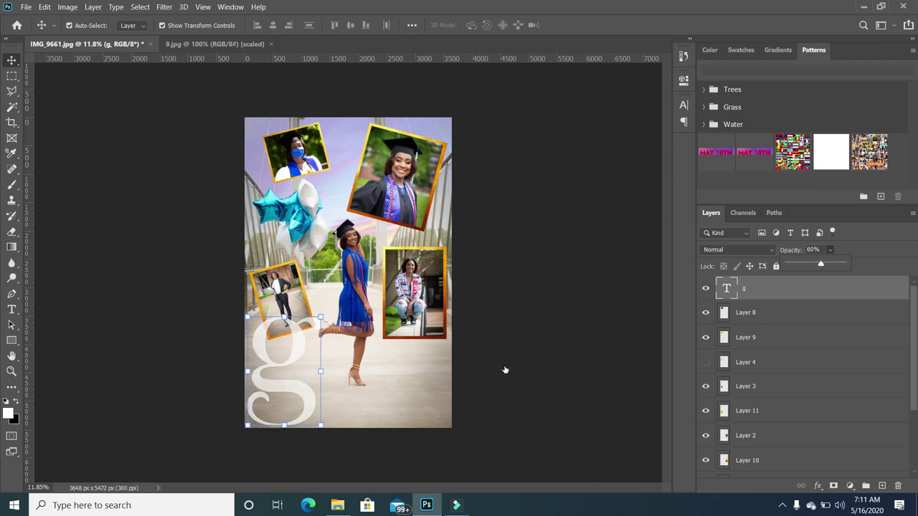
click(527, 377)
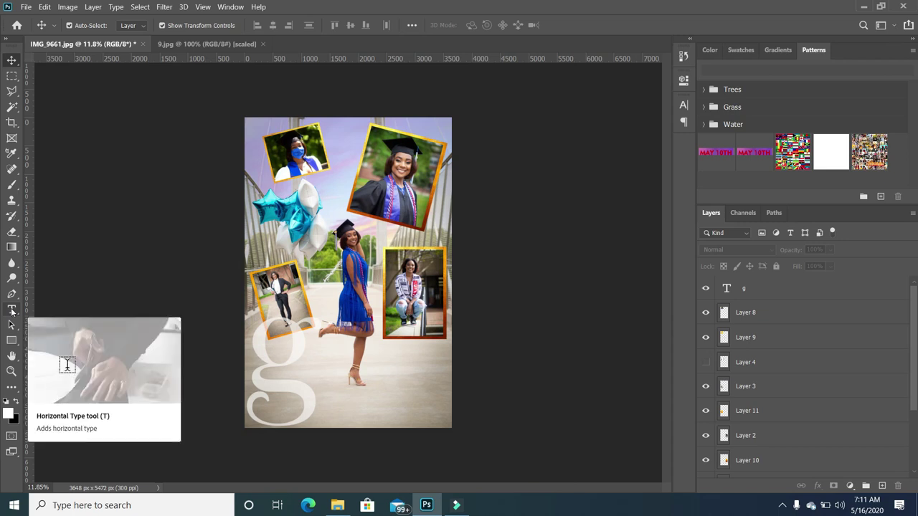
click(552, 380)
- Duplicate the "g" text layer and move the copy to the right of the original letter
click(296, 390)
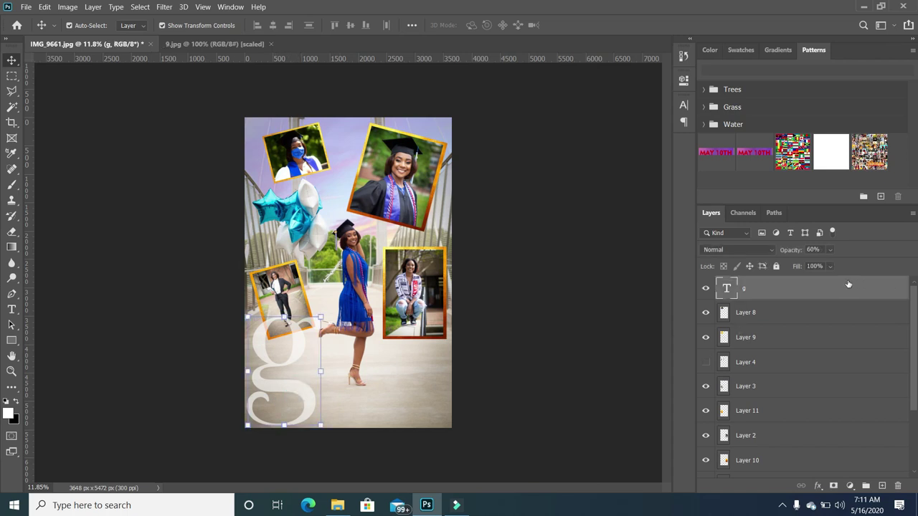
drag(823, 290, 876, 477)
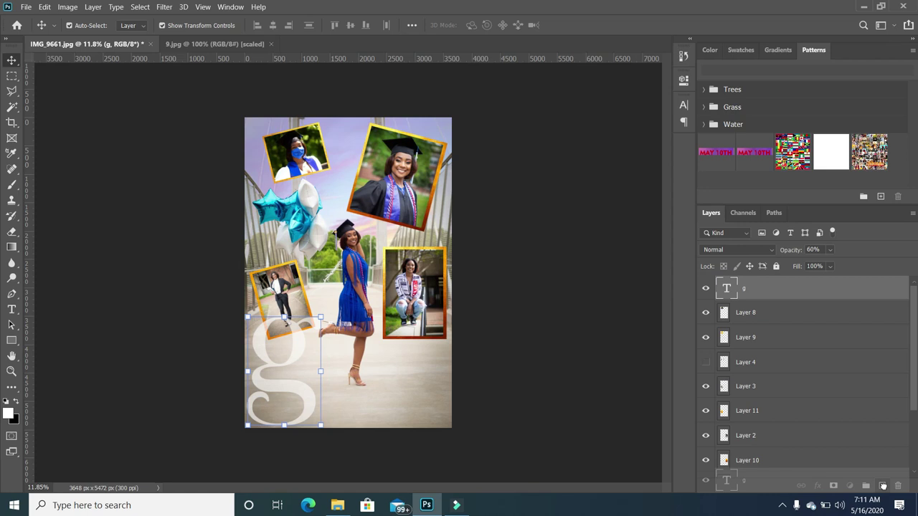
drag(883, 487, 883, 486)
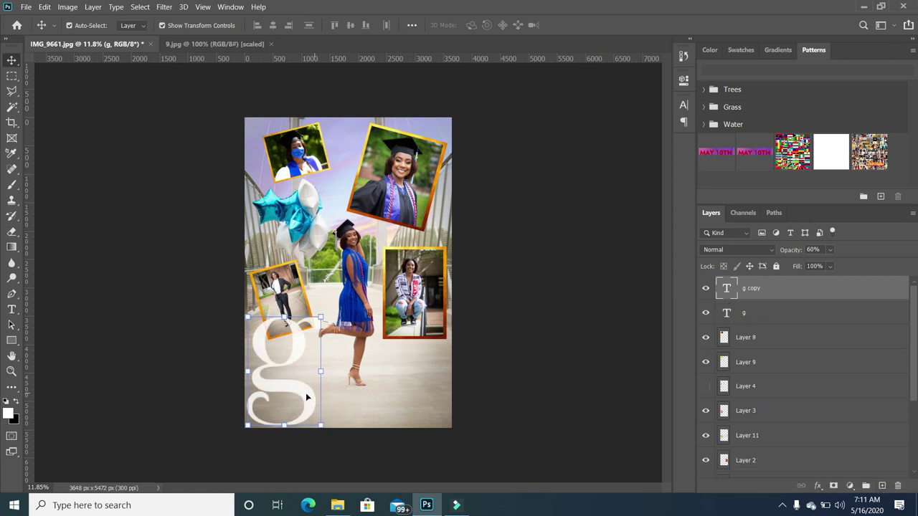
drag(304, 395, 377, 390)
- Change the copied letter to "r" and place it right beside the "g"
click(11, 309)
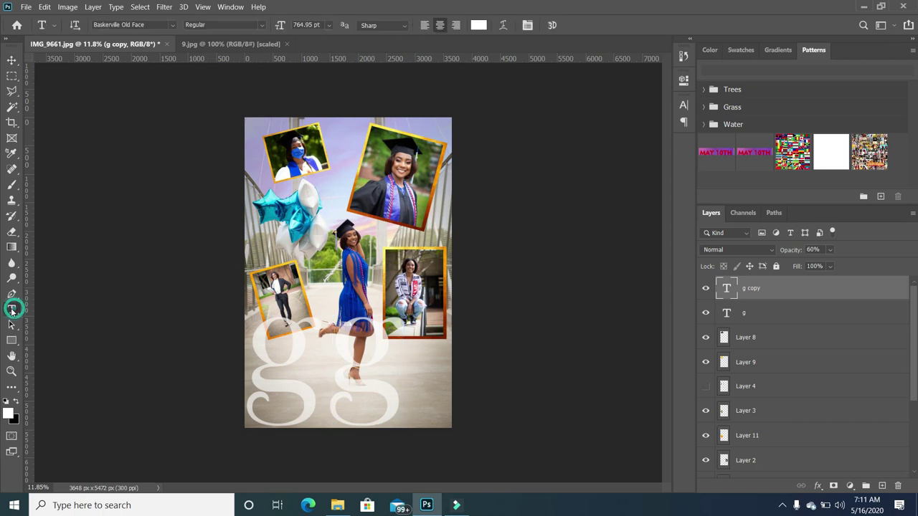
double_click(390, 393)
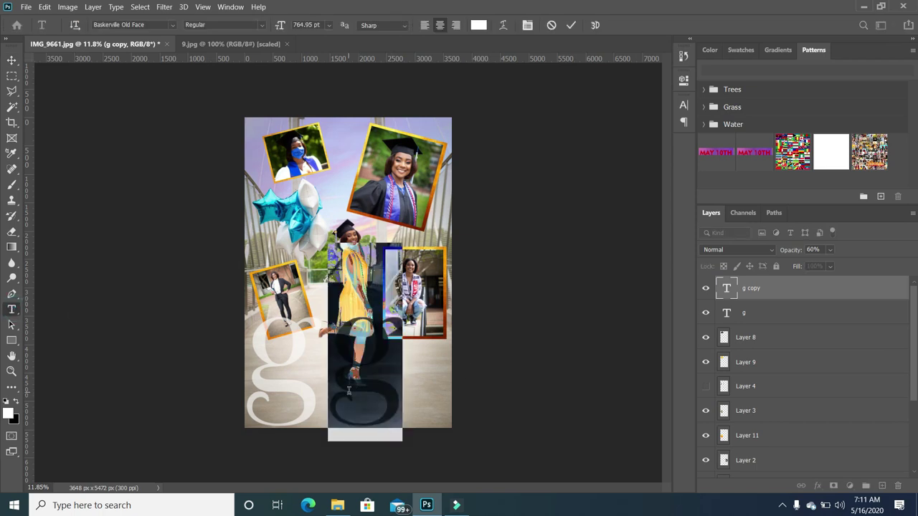
key(BackSpace)
click(11, 60)
text(r)
key(ctrl+Return)
drag(355, 388, 333, 407)
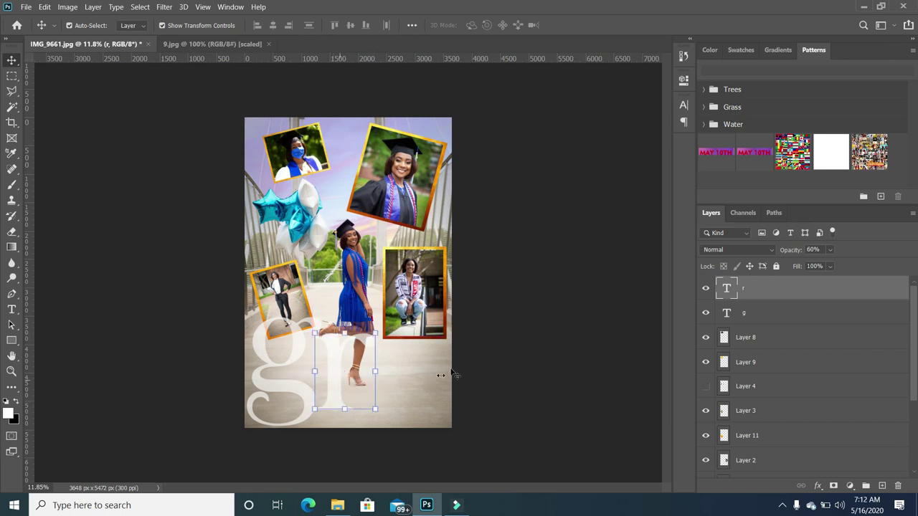
click(474, 366)
- Scale the "r" down to about 75%, keeping it next to the "g"
click(338, 353)
key(ctrl+t)
drag(311, 446, 312, 434)
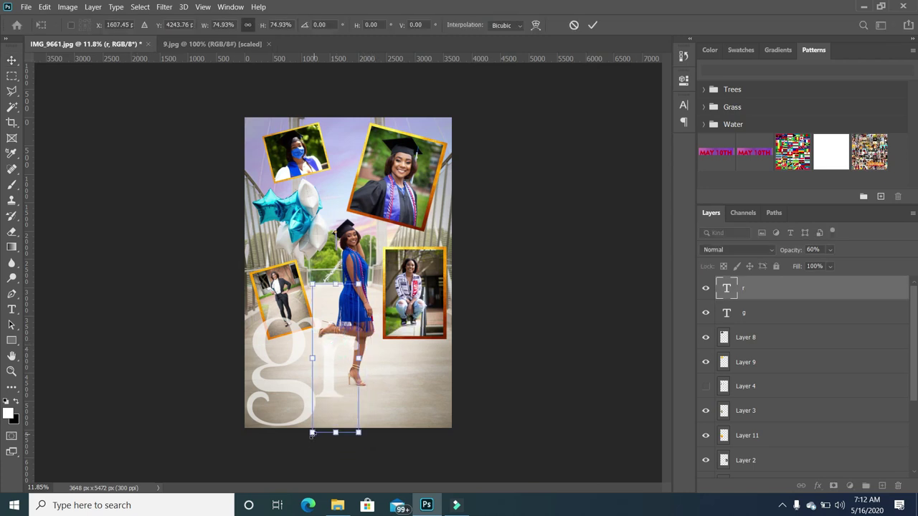
key(Return)
- Duplicate the "r" to its right and change the copy to "a"
alt+drag(327, 385, 376, 385)
double_click(376, 385)
text(a)
key(Return)
key(ctrl+Return)
- Add an enlarged letter "d" to the right of the "a", overlapping the seated portrait, to complete the word "grad"
click(418, 342)
drag(416, 342, 430, 327)
drag(409, 377, 436, 365)
key(Return)
click(372, 388)
double_click(419, 359)
text(d)
click(539, 364)
- Shift the "r" and the "a" slightly to the left to tighten the spacing of "grad"
drag(326, 375, 324, 376)
drag(385, 410, 379, 409)
click(511, 372)
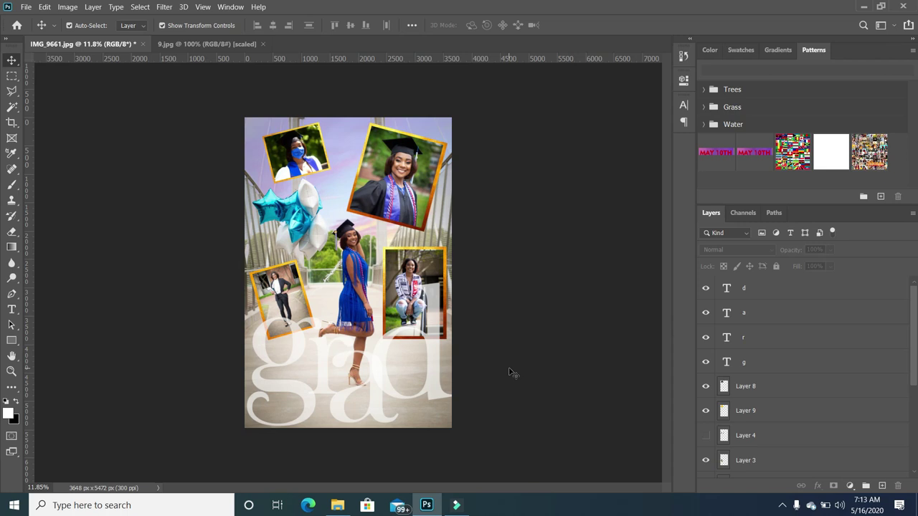
- Add the text "2020" between the two upper portraits and set its font to Bebas Neue Bold
click(12, 310)
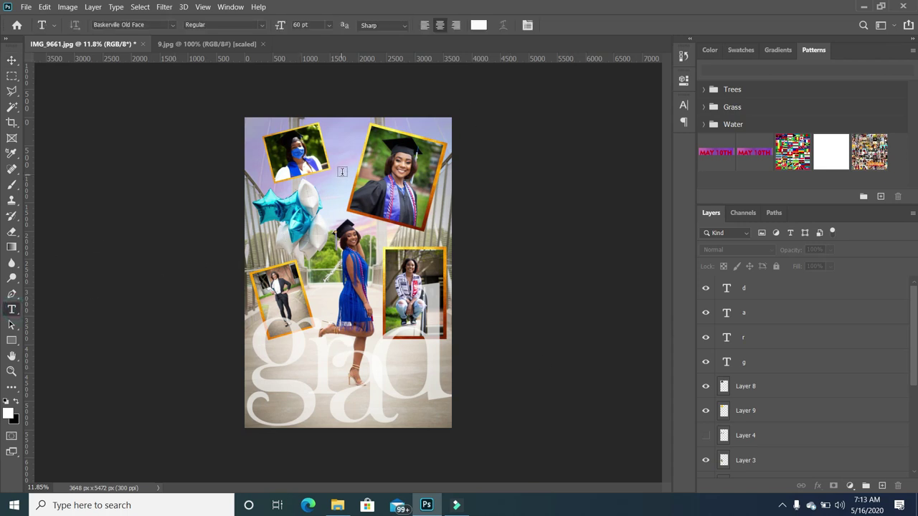
click(340, 142)
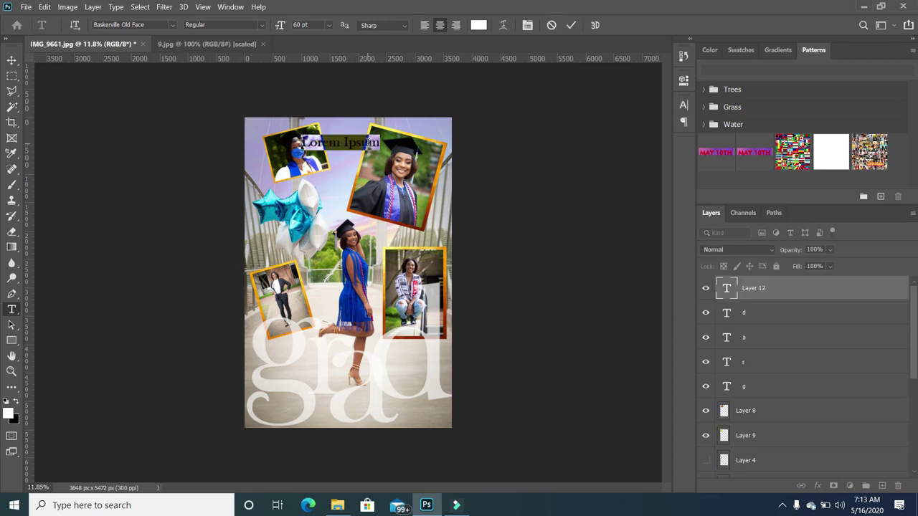
text(2020)
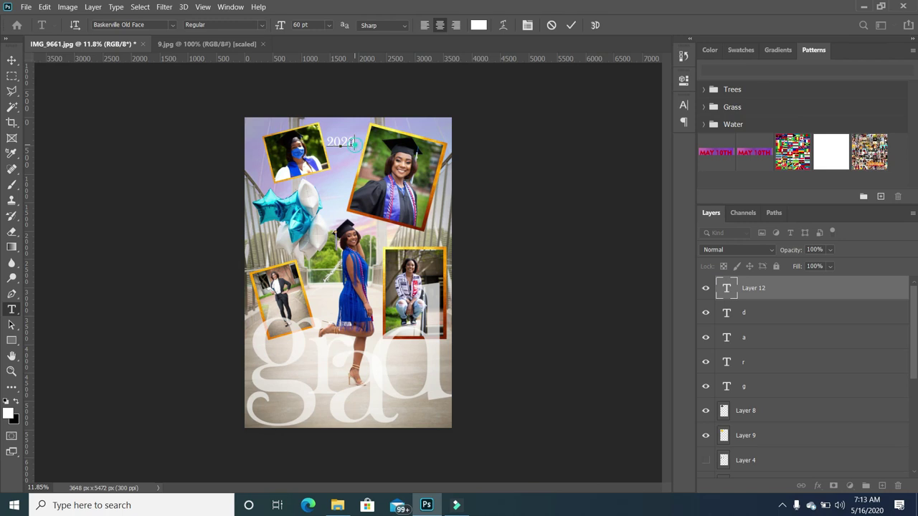
drag(355, 145, 313, 145)
click(171, 26)
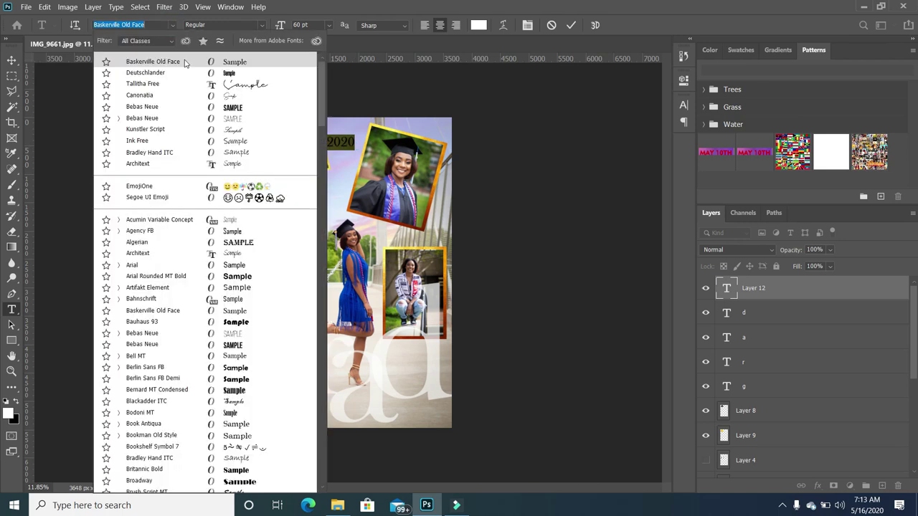
click(235, 106)
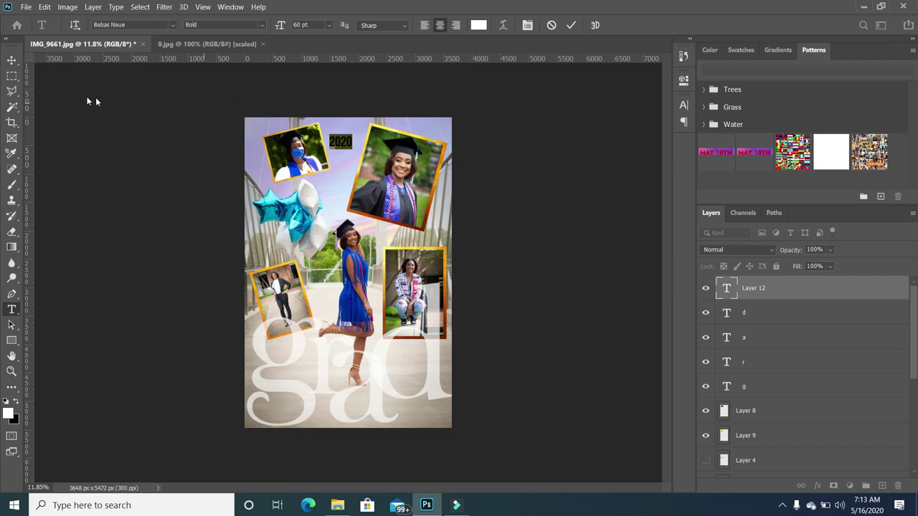
- Move the "2020" text from between the upper portraits into the bowl of the "d" and enlarge it to about 154%
click(12, 60)
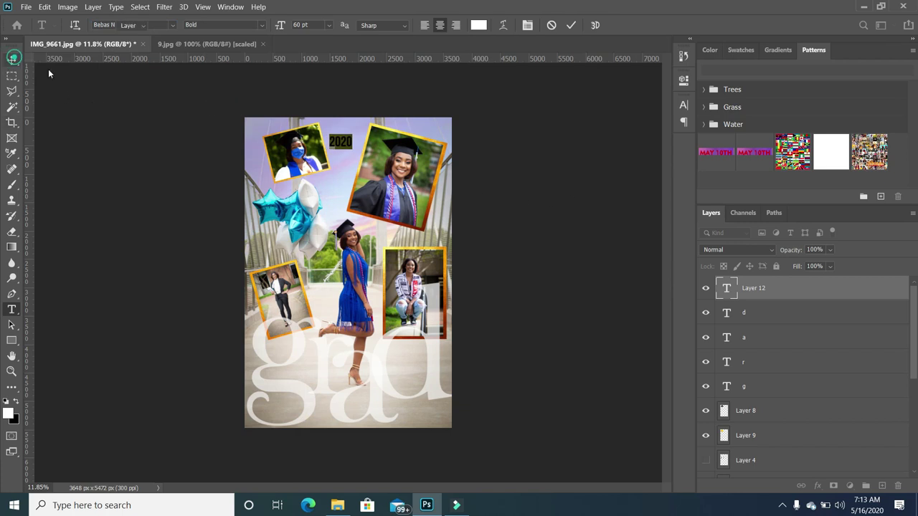
drag(358, 147, 420, 349)
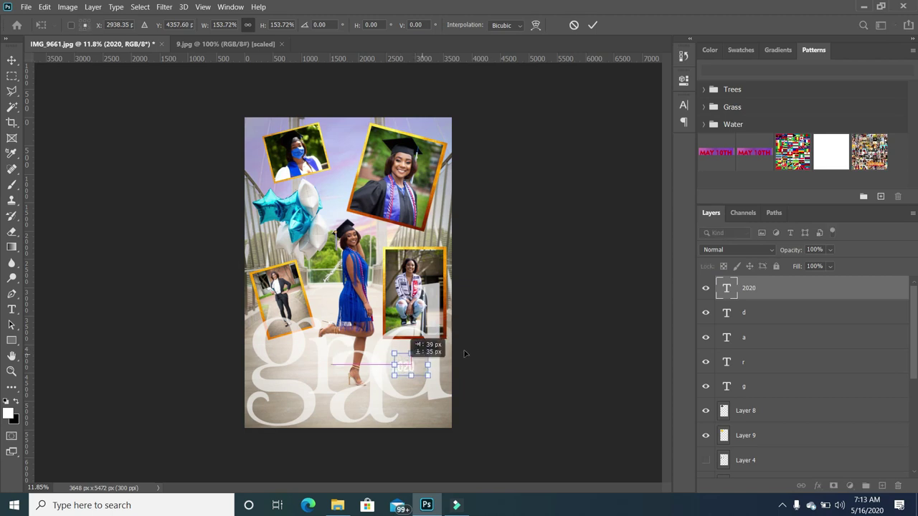
key(Return)
- Enlarge the "2020" text by about another 16% to fill the bowl of the "d"
scroll(430, 369, up, 2)
double_click(429, 387)
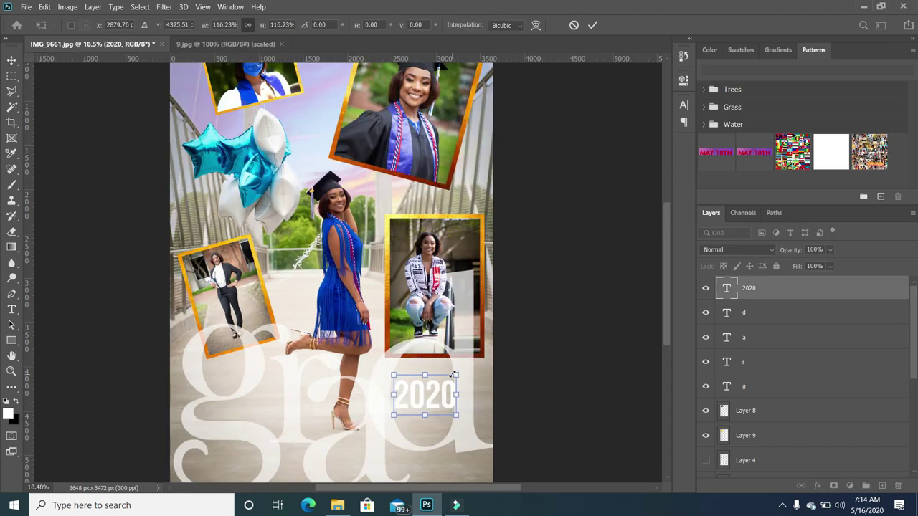
click(173, 25)
click(172, 25)
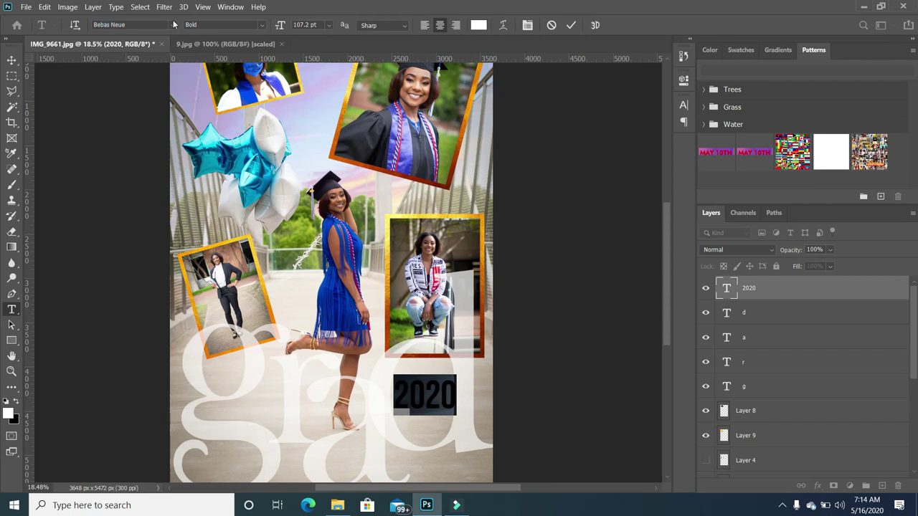
click(11, 60)
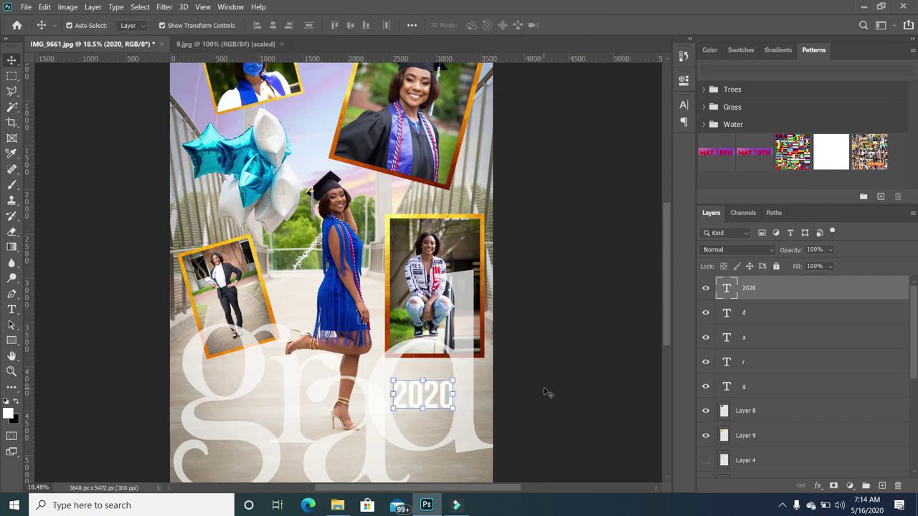
click(544, 388)
- Adjust the layer opacity of the "a" and the "g" in the word "grad"
scroll(406, 387, down, 3)
click(399, 349)
click(416, 352)
click(377, 377)
click(831, 266)
click(830, 250)
drag(830, 264, 853, 264)
click(483, 373)
click(313, 374)
click(831, 251)
click(483, 369)
- Fine-tune the placement of "2020" inside the bowl of the "d" and deselect it
scroll(450, 369, up, 6)
click(434, 397)
drag(452, 396, 436, 407)
key(Return)
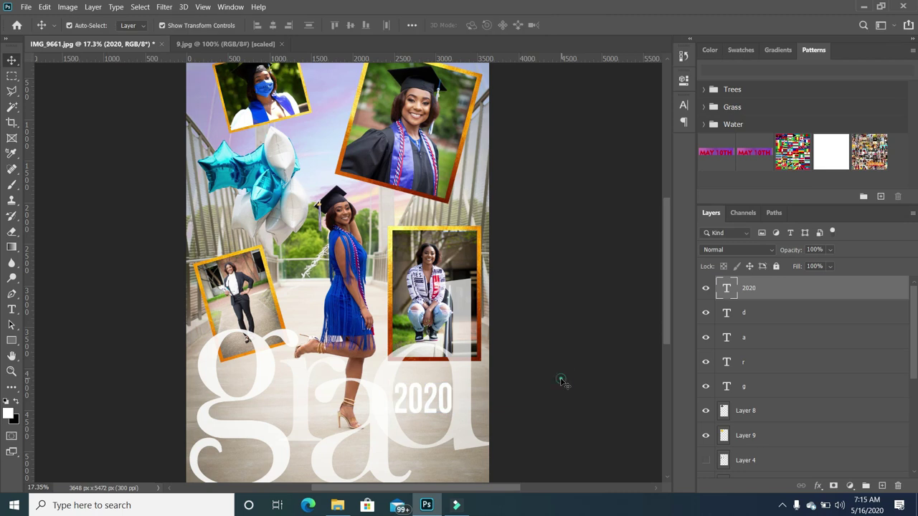
click(560, 380)
scroll(471, 326, down, 3)
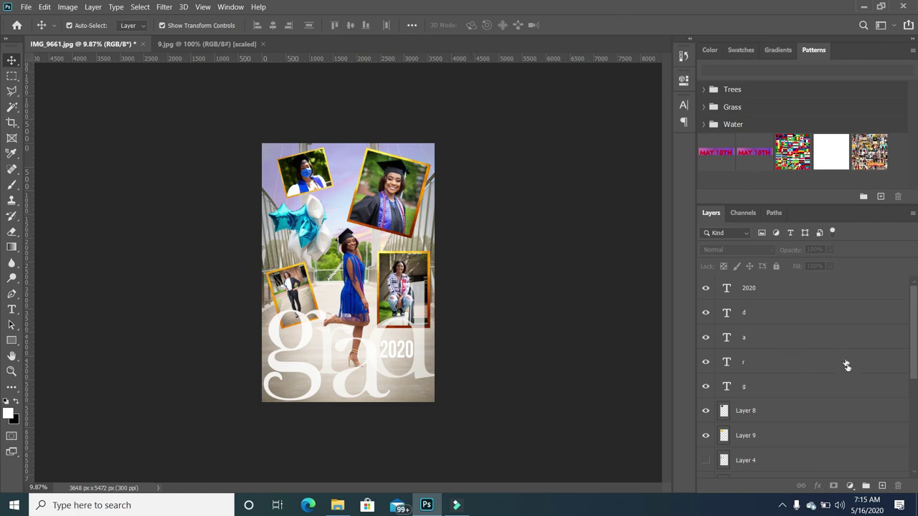
- Add a Gradient fill layer directly above the Background layer
scroll(904, 363, down, 2)
scroll(915, 362, down, 6)
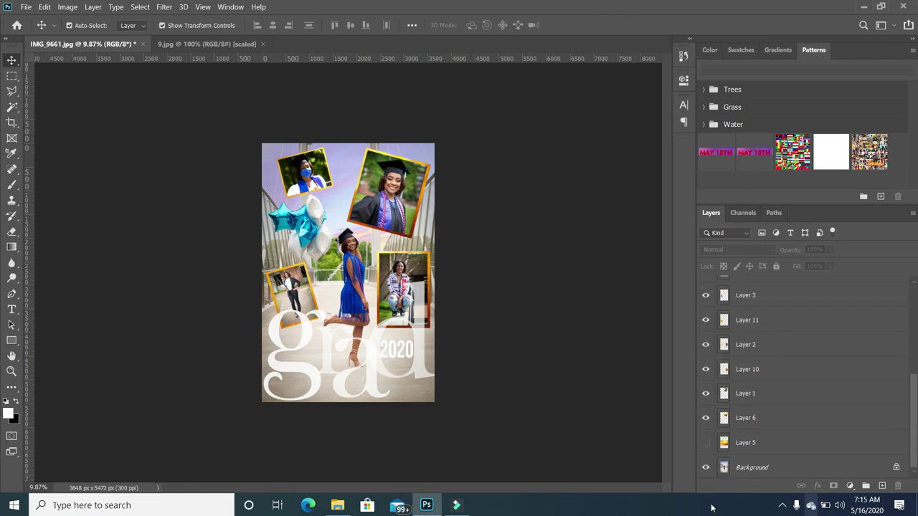
click(767, 467)
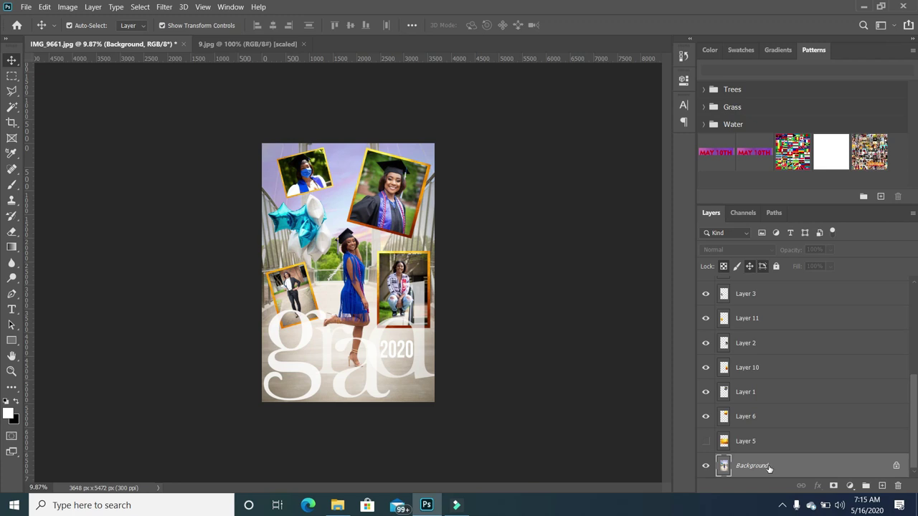
click(850, 486)
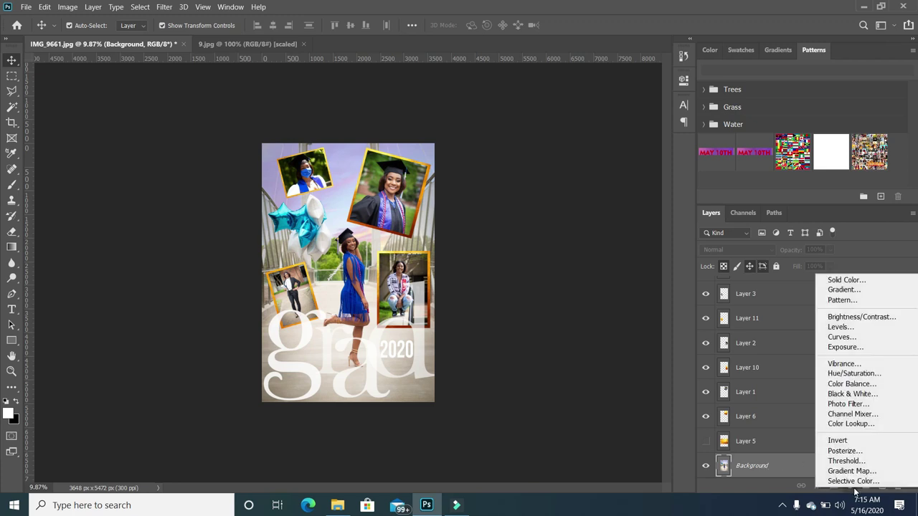
click(842, 290)
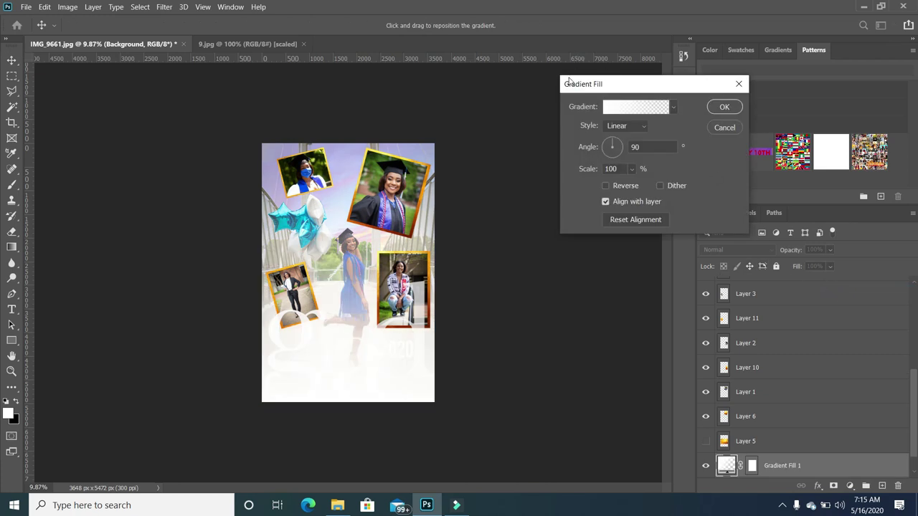
- Set the starting colour stop of the fill layer's gradient to near-black 010101
click(604, 109)
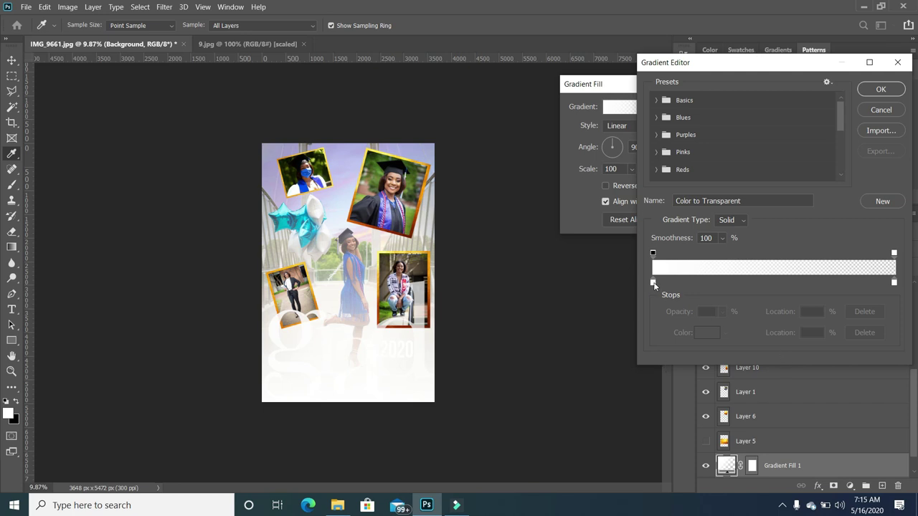
click(653, 284)
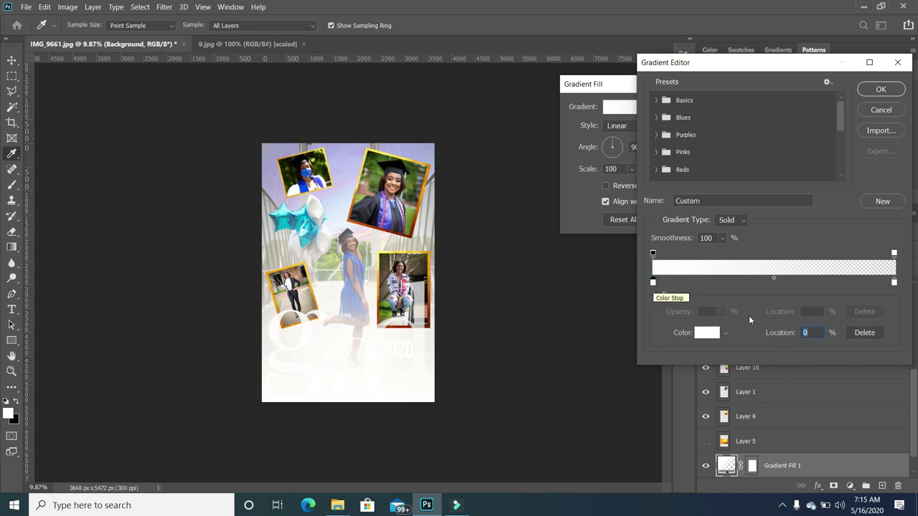
click(707, 334)
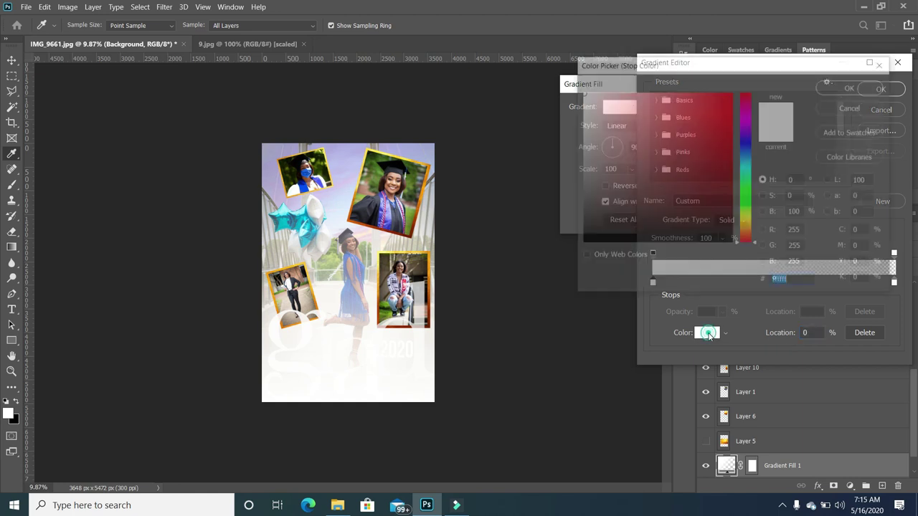
click(581, 243)
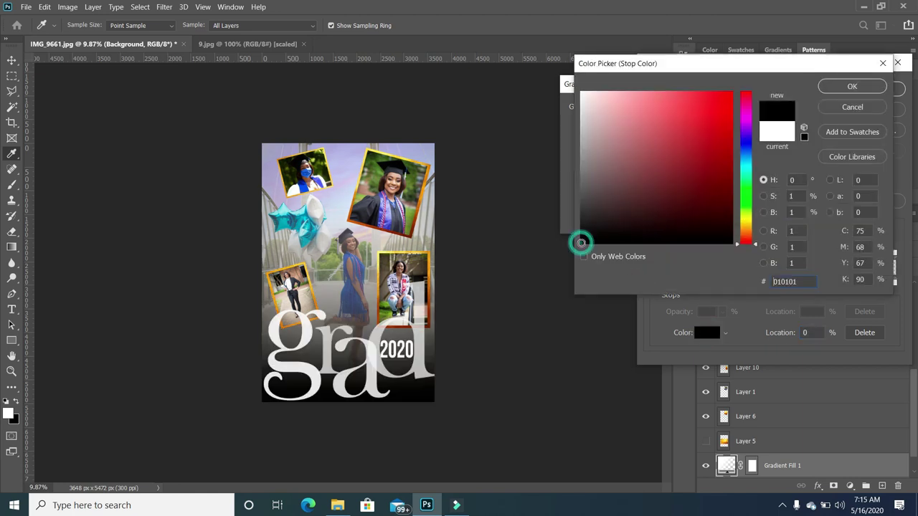
click(852, 86)
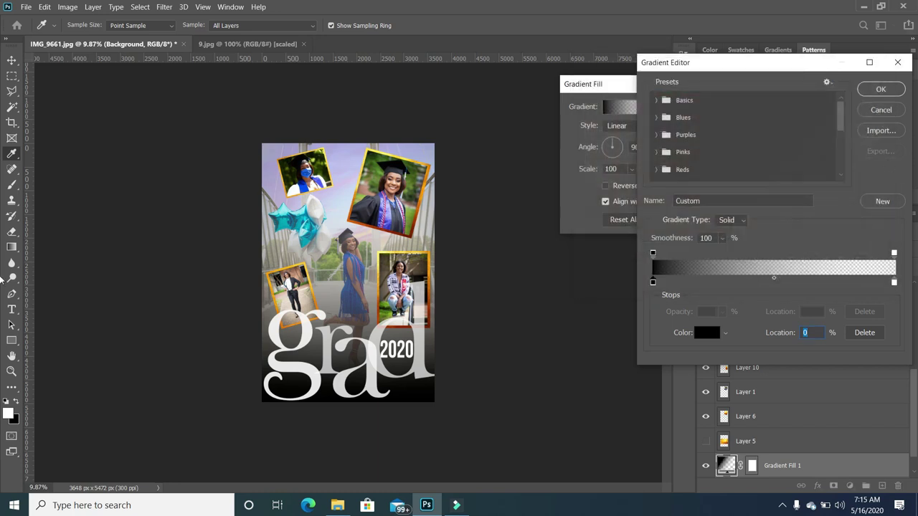
- Set the gradient's end colour stop to near-black 040404 and apply the gradient fill
click(895, 283)
click(706, 334)
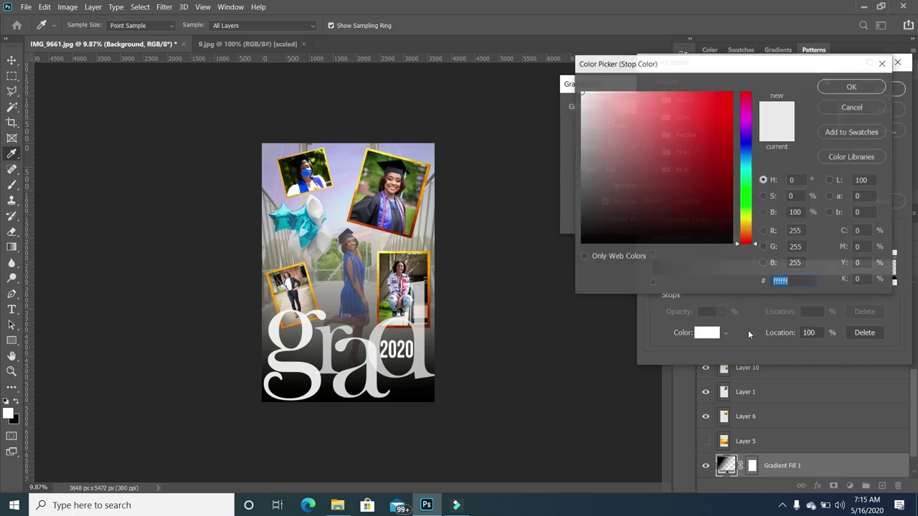
click(582, 240)
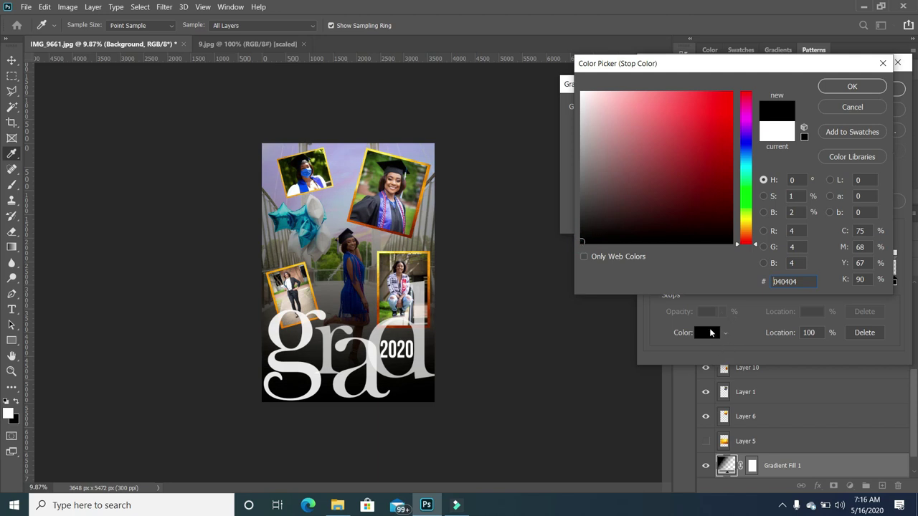
click(852, 88)
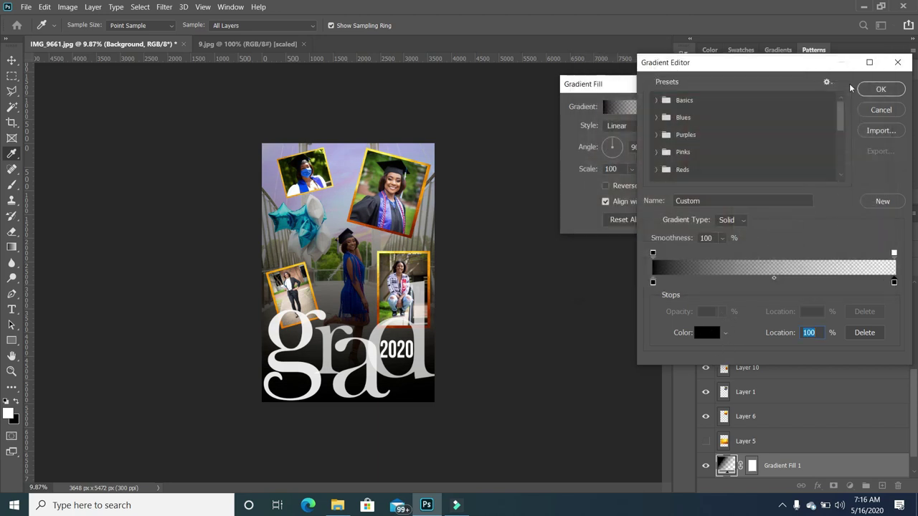
click(880, 89)
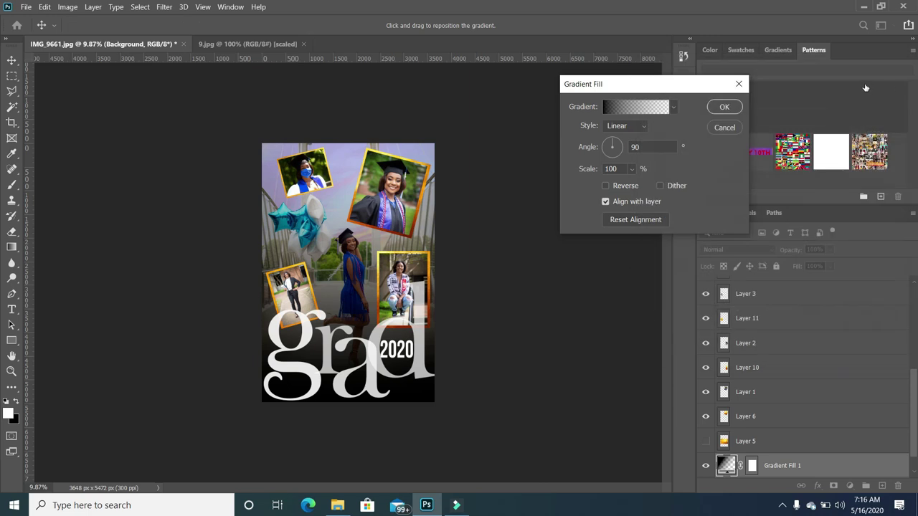
click(722, 107)
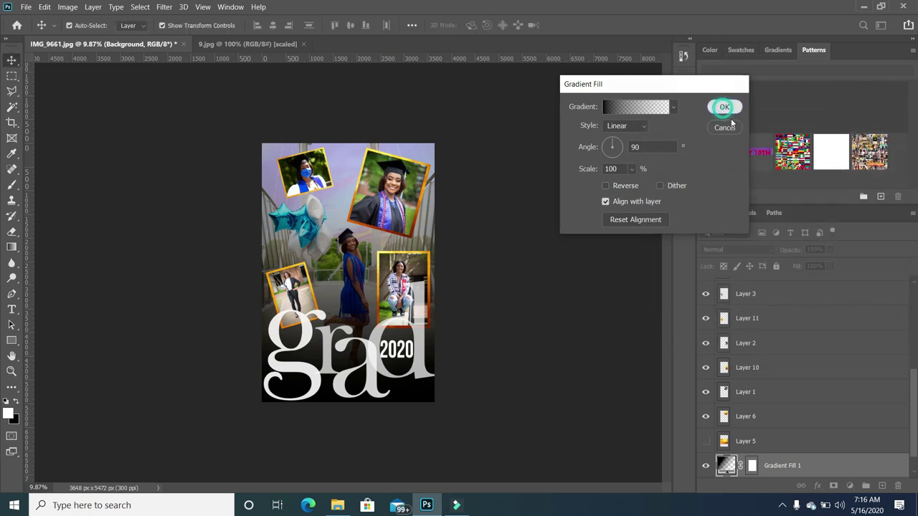
- Lower the gradient fill layer's opacity to about 41% and compare the collage with the layer hidden and shown
click(832, 251)
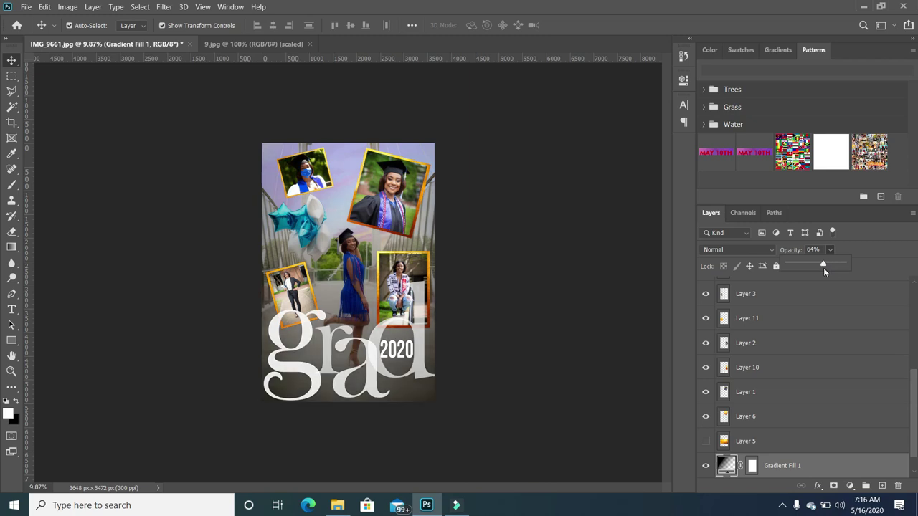
drag(821, 269, 815, 268)
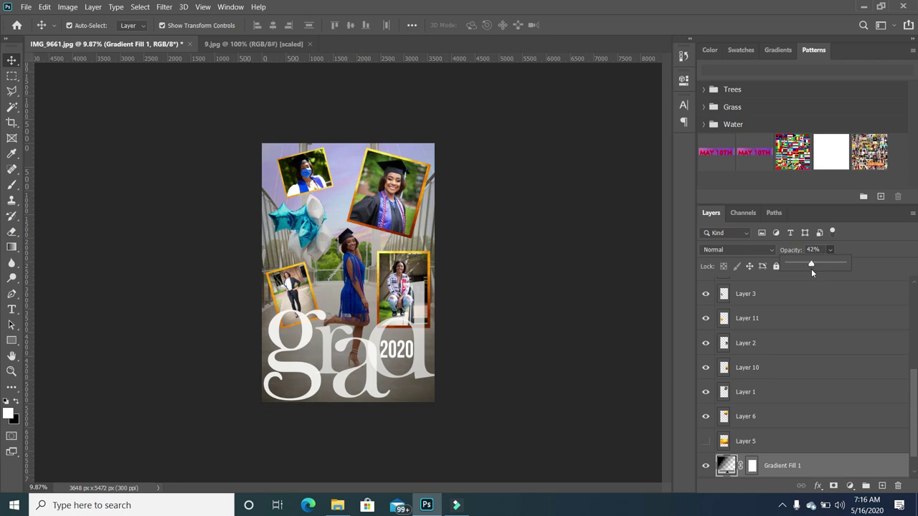
click(588, 298)
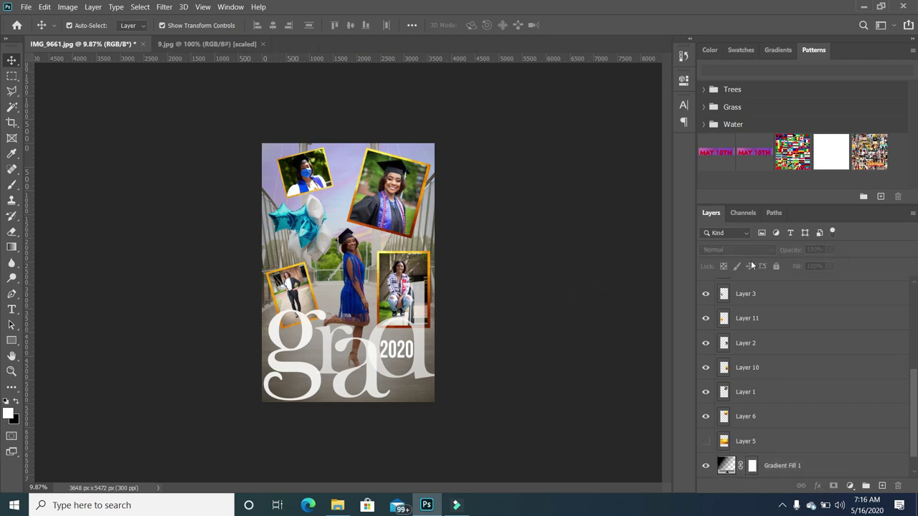
scroll(773, 425, down, 1)
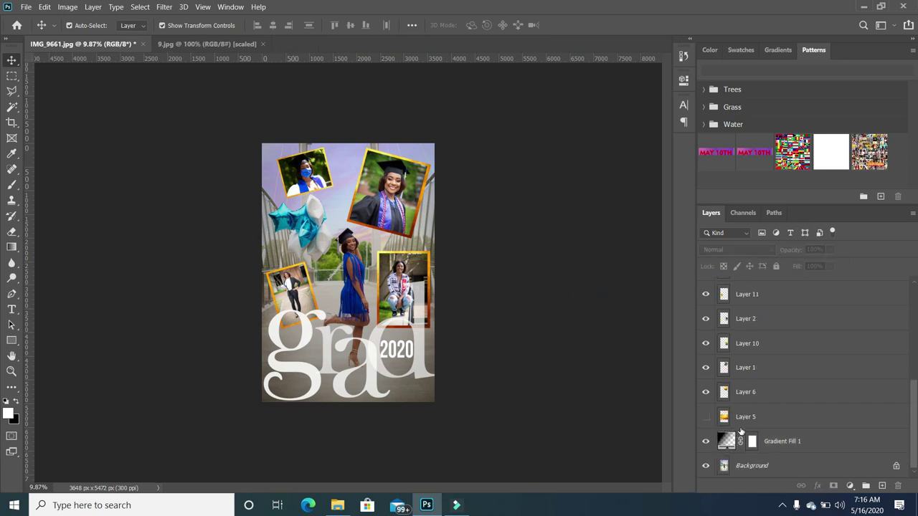
click(704, 442)
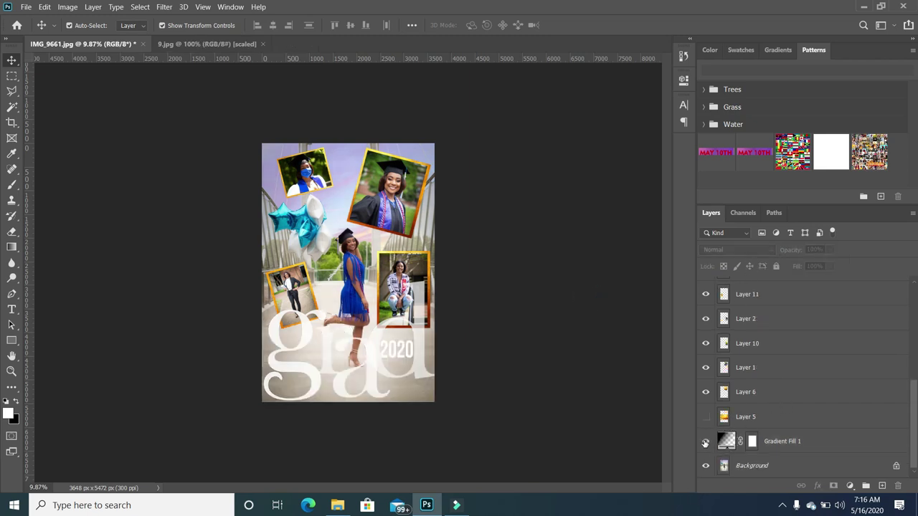
click(705, 443)
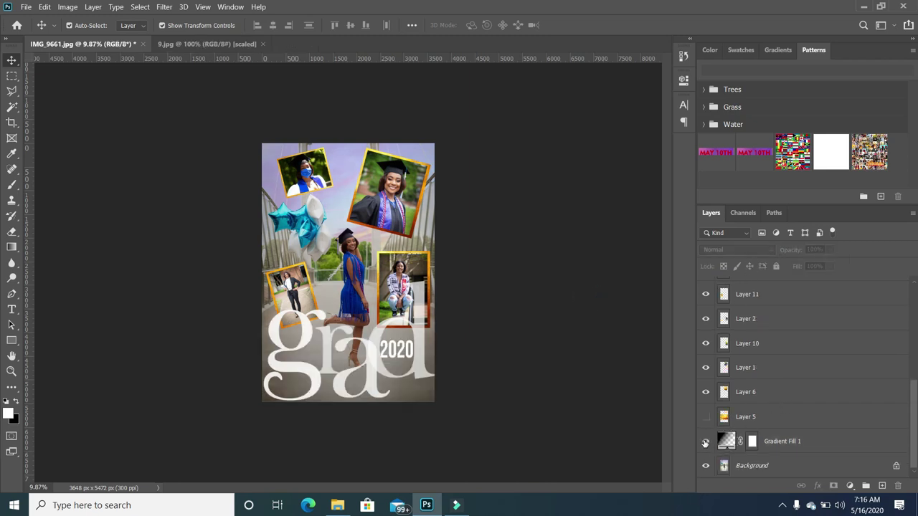
- Reduce the Fill value of the gradient fill layer to 72%
click(808, 445)
click(830, 266)
drag(843, 282, 830, 285)
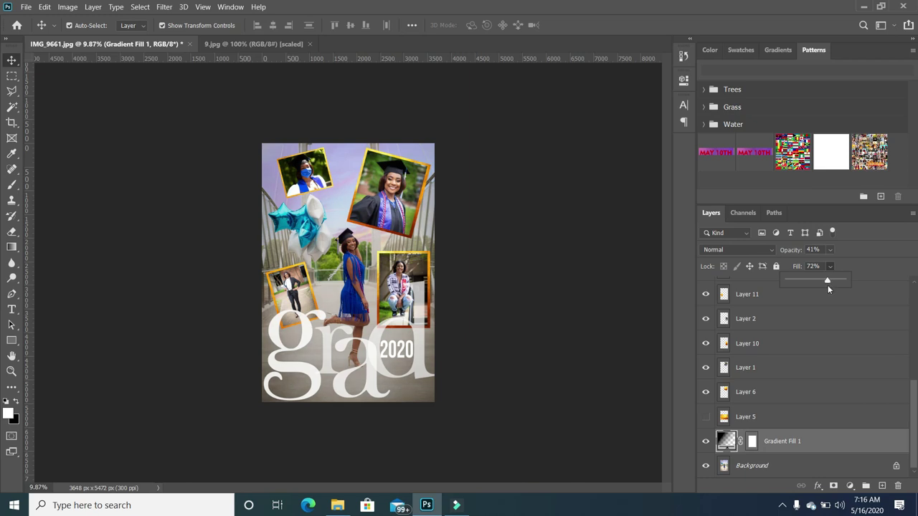
click(584, 371)
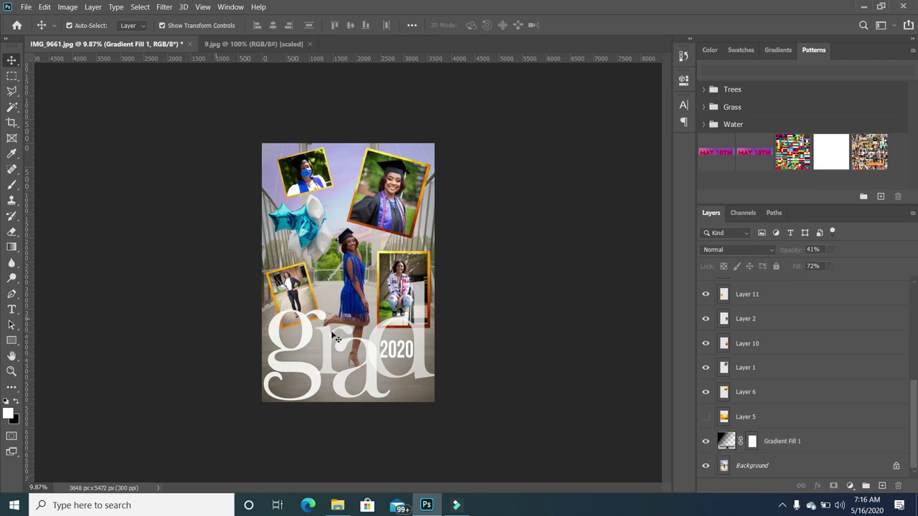
- Lower the opacity of the letter "g" to about 65% and make the letter "d" more transparent too
click(315, 380)
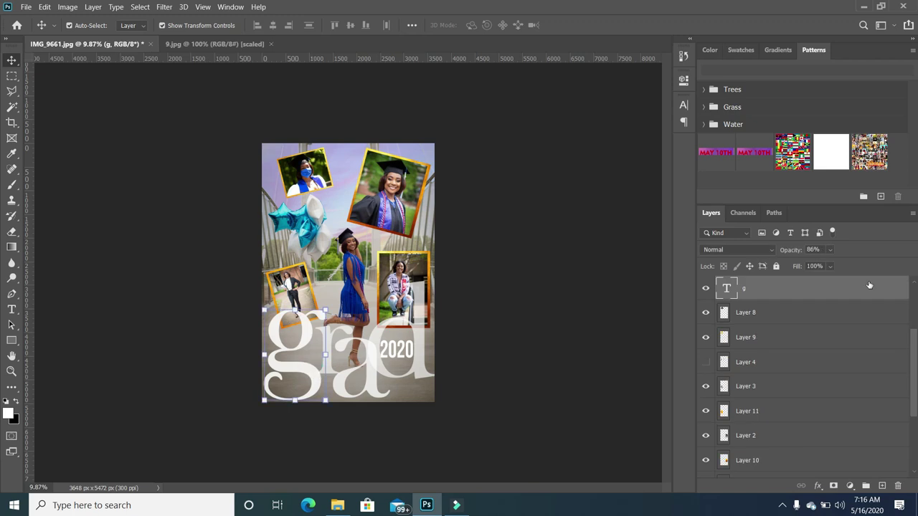
drag(840, 265, 830, 268)
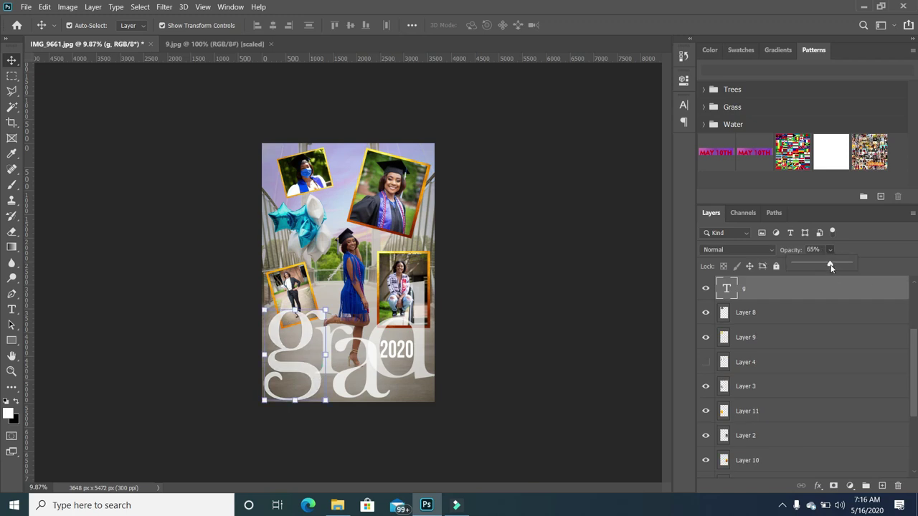
click(424, 374)
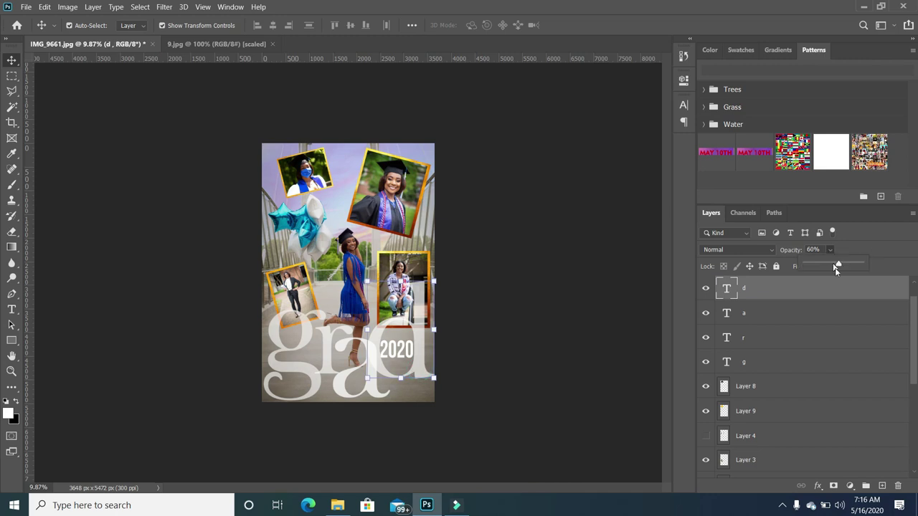
click(524, 353)
- Lower the opacity of the letter "r" below 60% so it blends more into the background
click(350, 364)
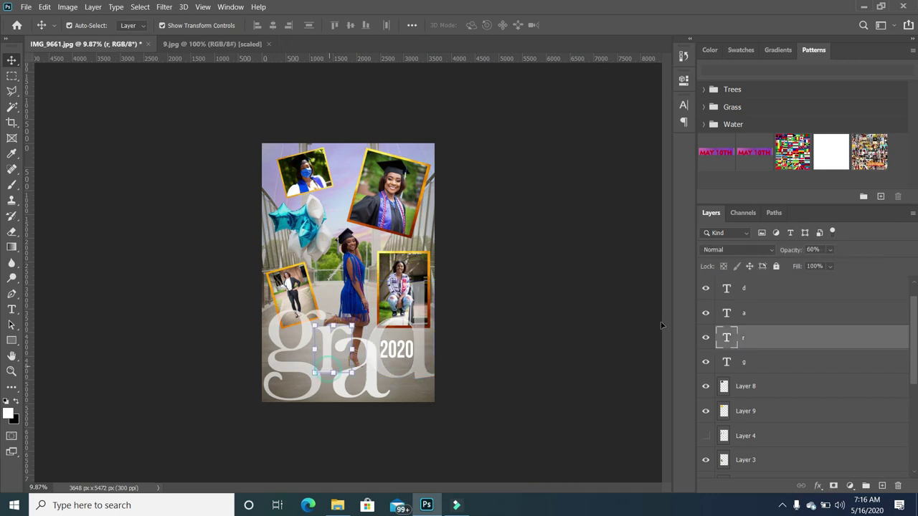
click(832, 249)
drag(839, 267, 825, 266)
click(482, 380)
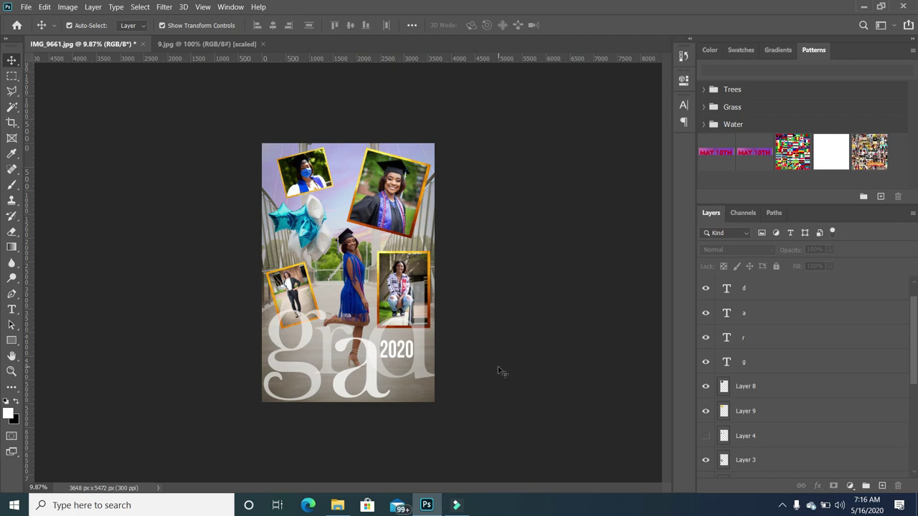
- Reduce the opacity of the letter "a" slightly and deselect it
click(376, 390)
click(830, 250)
mouse_move(842, 267)
mouse_down()
mouse_move(830, 265)
mouse_move(839, 265)
mouse_up()
click(543, 325)
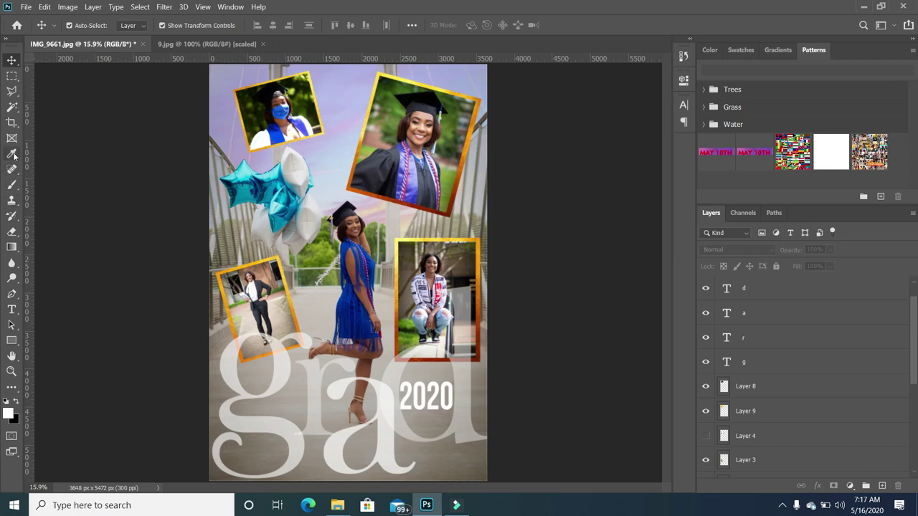
- Try to erase part of the gradient fill layer around the standing graduate with a soft 480 px eraser
click(11, 231)
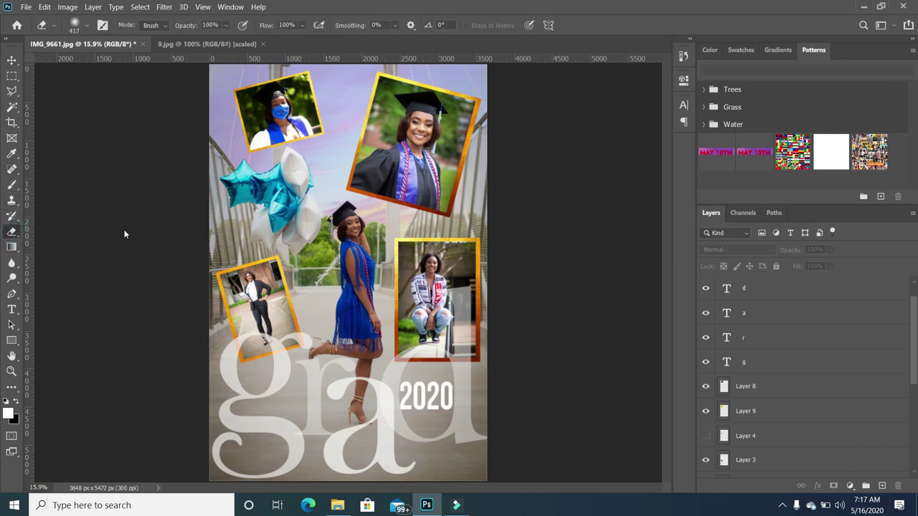
click(86, 25)
drag(134, 64, 135, 65)
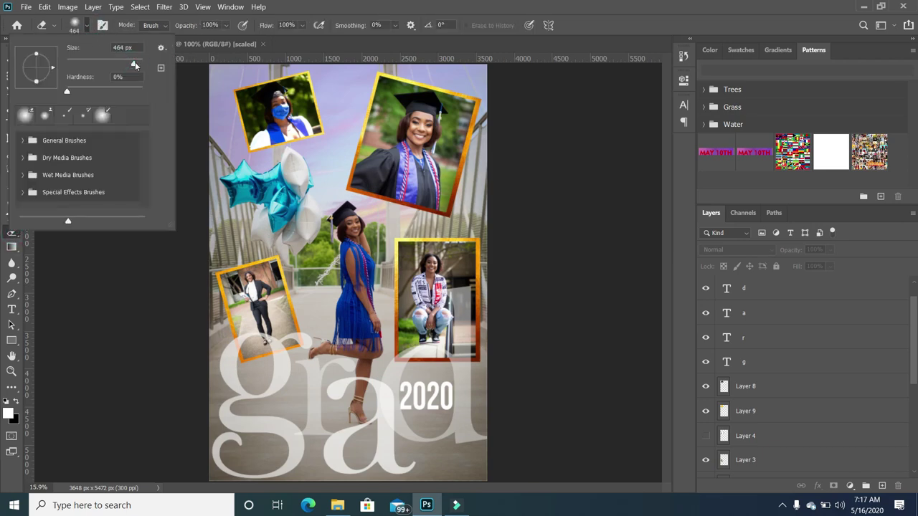
click(351, 248)
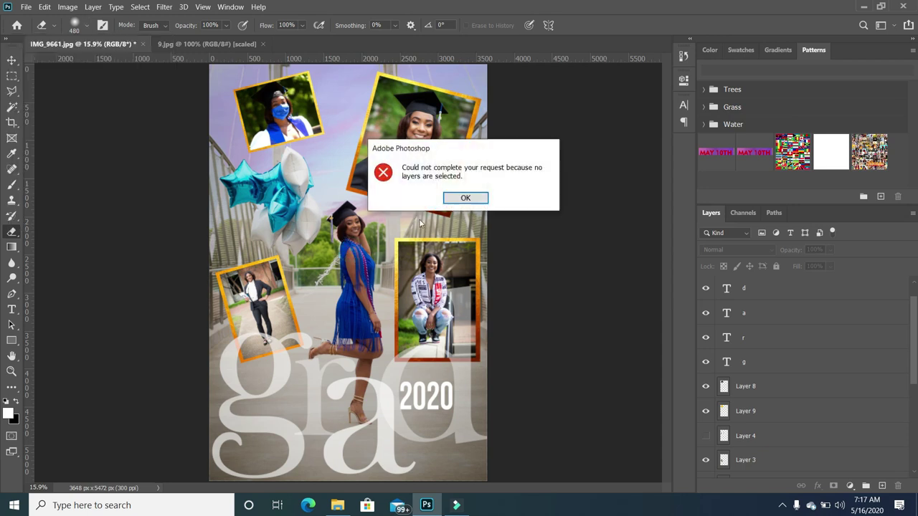
click(461, 199)
scroll(798, 382, down, 5)
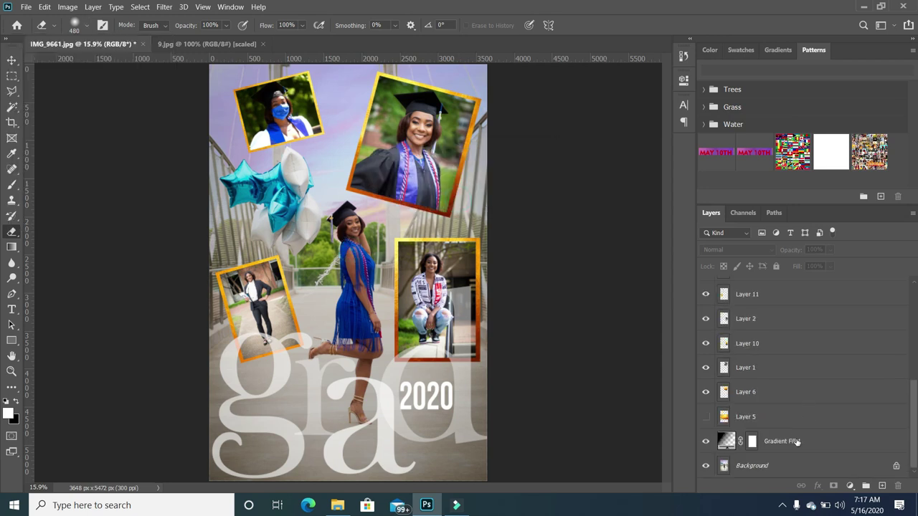
click(805, 441)
click(340, 218)
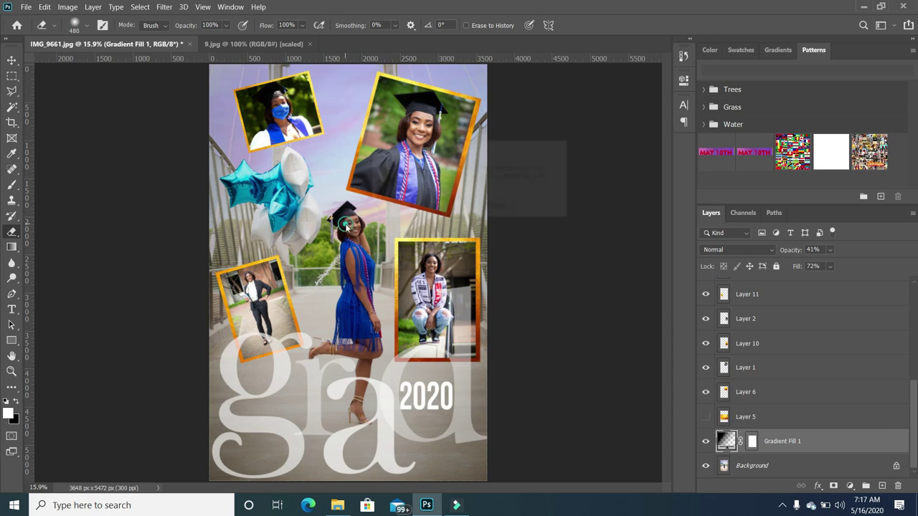
click(450, 206)
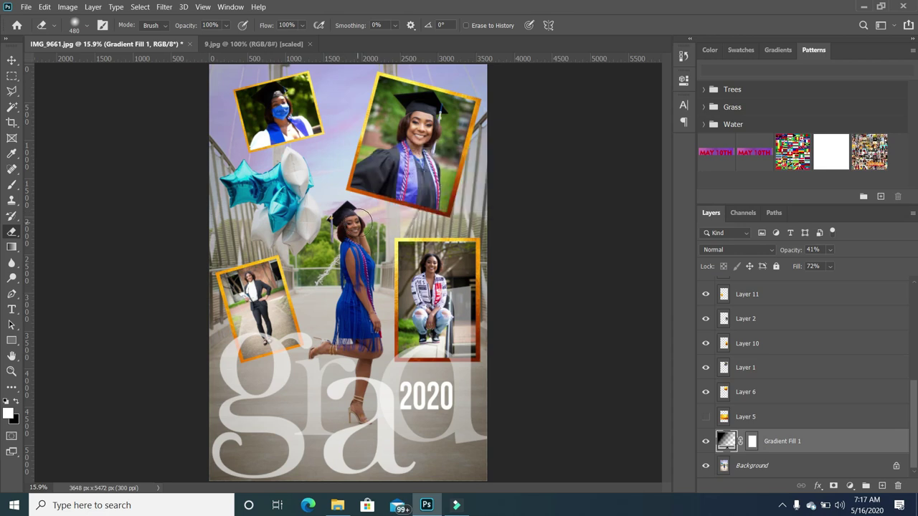
- Set the eraser size to 2165 px and rework the gradient fill so its dark area surrounds a clear centre
click(86, 25)
drag(135, 64, 137, 63)
click(746, 441)
click(723, 441)
key(x)
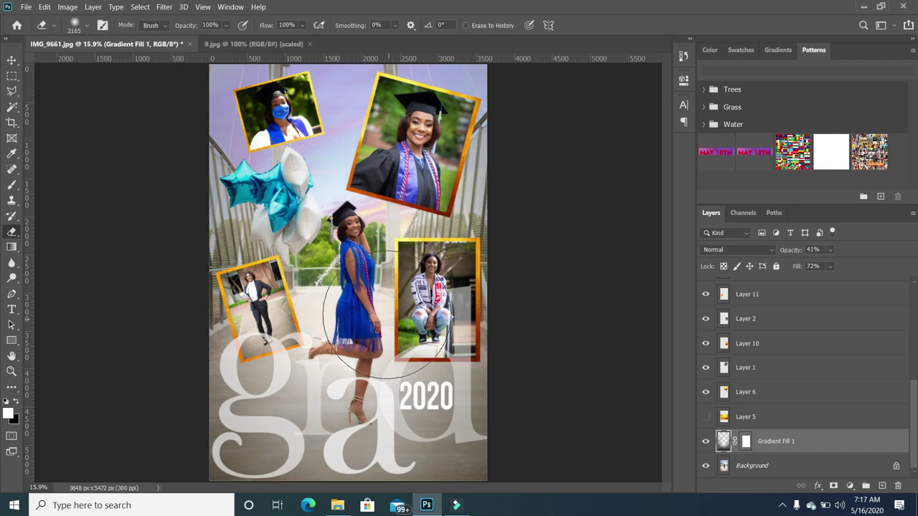
scroll(344, 268, down, 2)
click(706, 441)
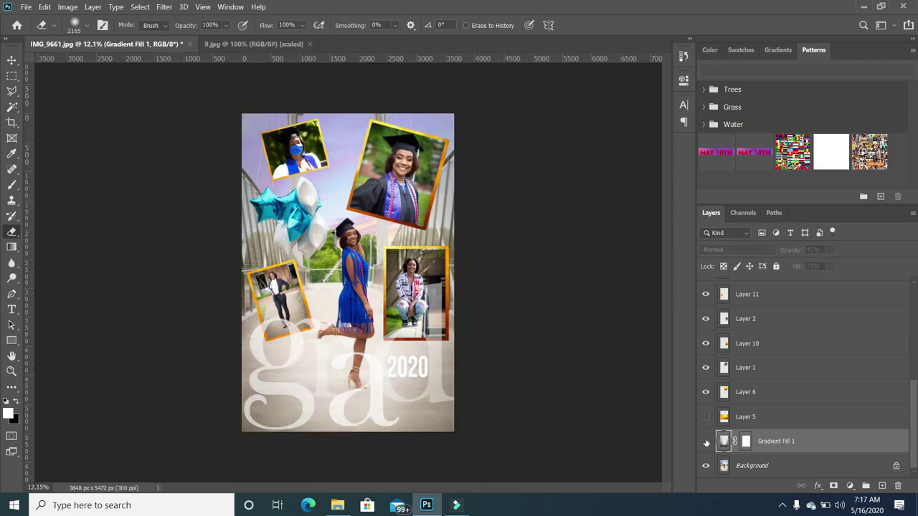
click(706, 441)
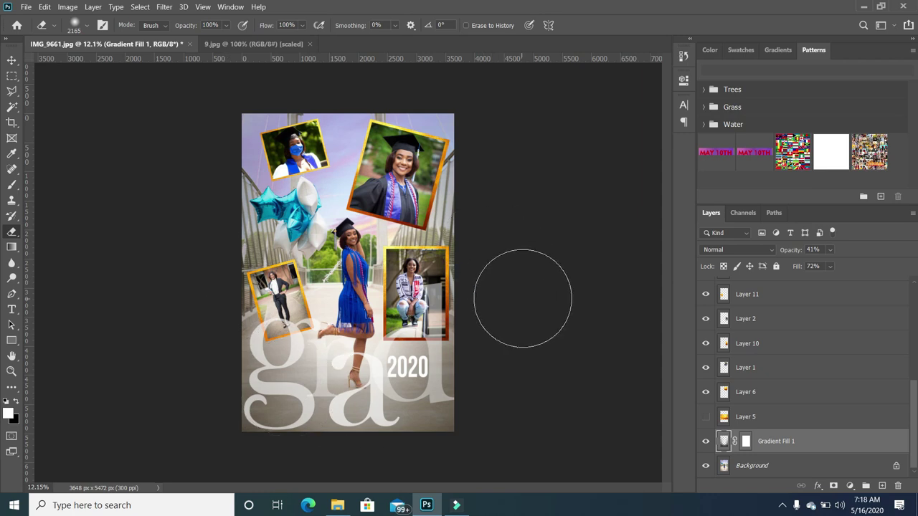
- Add the text "Congratulation" above the balloons and set it in a handwritten script font
key(t)
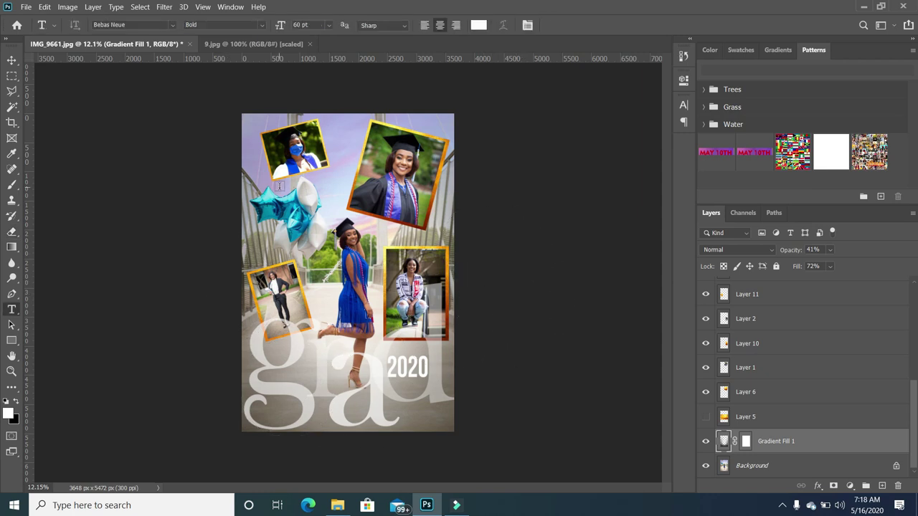
click(279, 187)
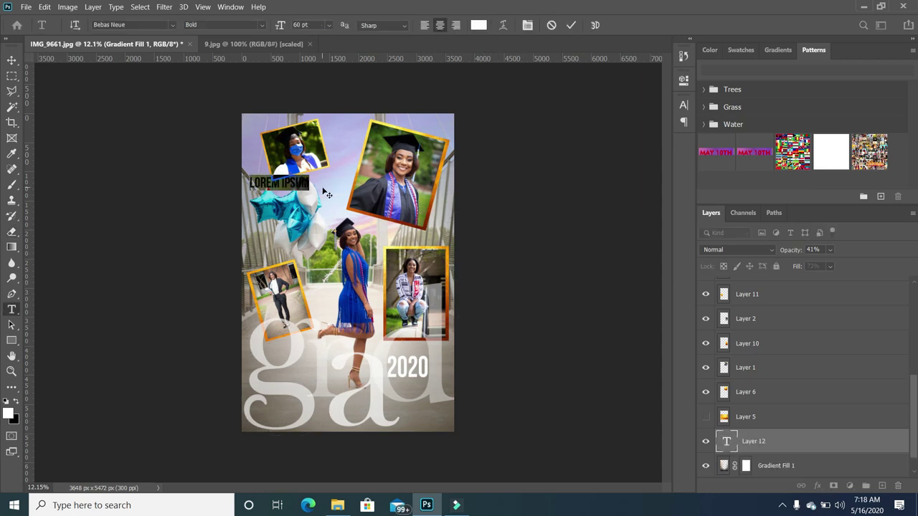
key(BackSpace)
text(CON)
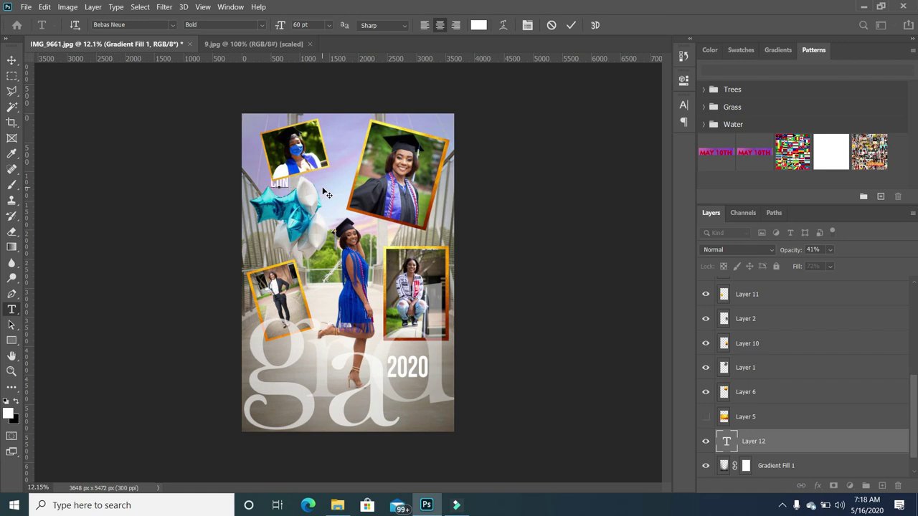
text(gratulation)
key(ctrl+a)
click(173, 25)
click(180, 258)
- Move "Congratulation" to the bottom of the collage, colour it black and scale it to 87.20%
click(11, 60)
drag(281, 190, 344, 408)
click(12, 309)
drag(427, 411, 259, 412)
click(16, 402)
click(11, 61)
drag(425, 393, 404, 400)
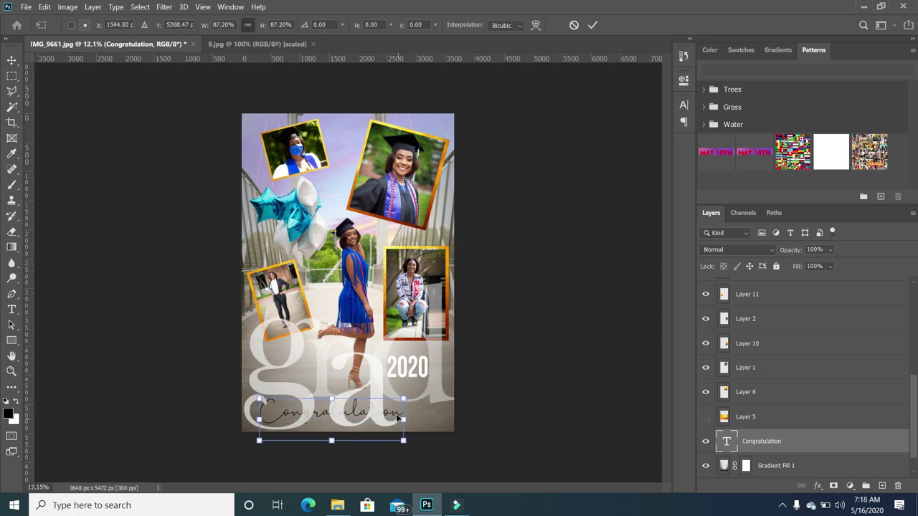
key(Return)
- Place the "Congratulation" layer directly below the "2020" layer, above the "grad" letters, and nudge the text slightly
click(393, 418)
scroll(815, 423, down, 5)
drag(816, 436, 801, 302)
click(435, 411)
drag(363, 413, 367, 412)
click(522, 417)
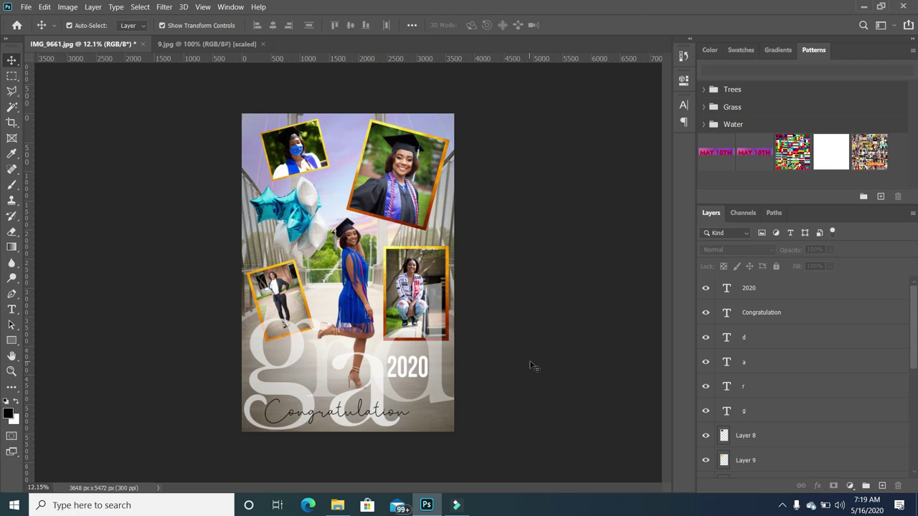
- Add the graduate's first name as a new text and format it in a white serif font
click(11, 309)
click(319, 188)
text(Chelcee)
drag(367, 210, 270, 198)
click(172, 26)
click(172, 95)
click(15, 401)
- Place the graduate's name beside the end of "Congratulation" in the lower right of the collage
click(11, 61)
drag(341, 177, 475, 420)
scroll(455, 423, up, 5)
key(Return)
scroll(459, 423, down, 6)
click(520, 394)
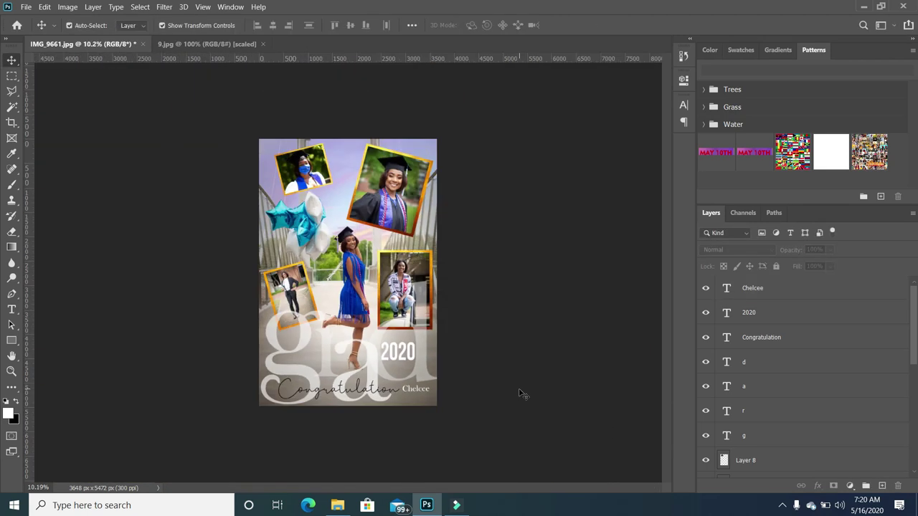
key(ctrl+0)
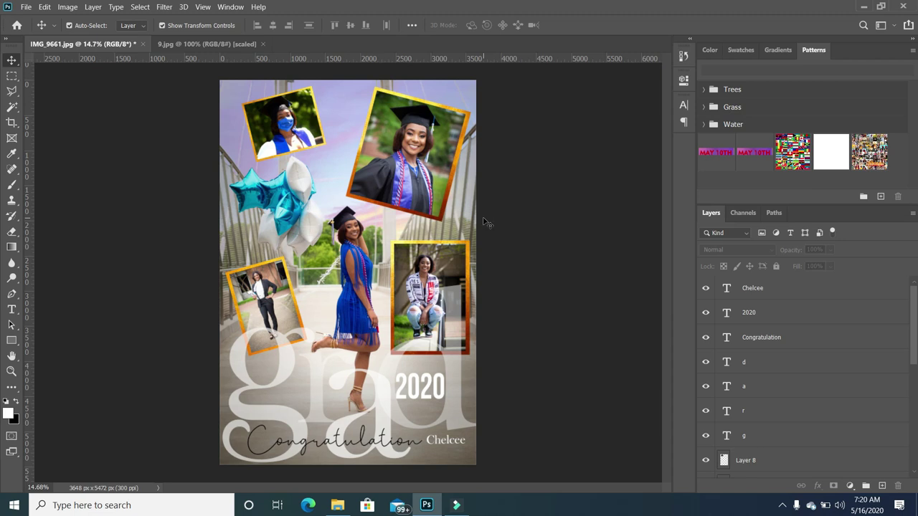
- Apply a Bevel & Emboss effect to Layer 6, the gold frame of the large upper portrait
click(470, 124)
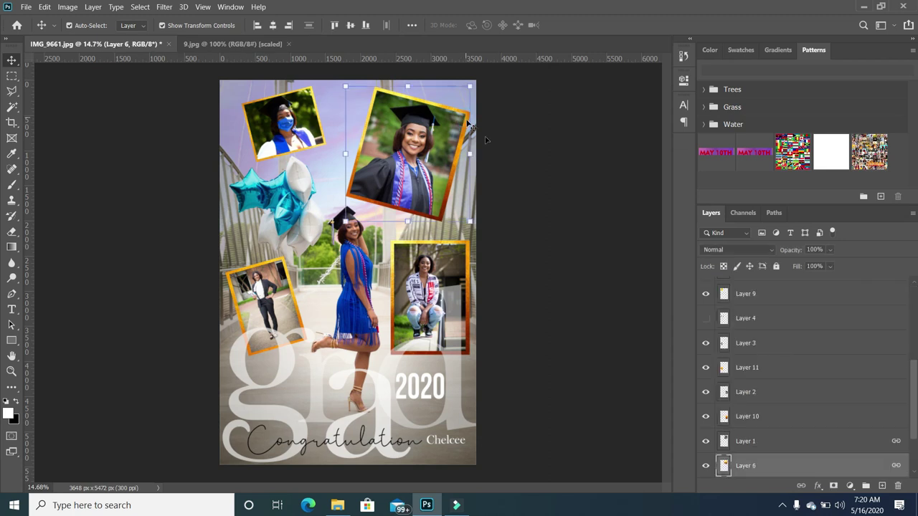
right_click(784, 469)
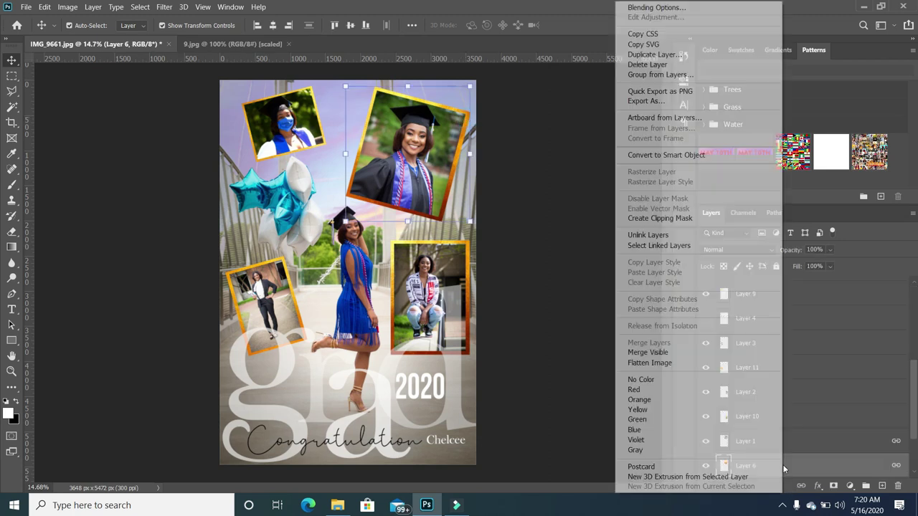
click(656, 8)
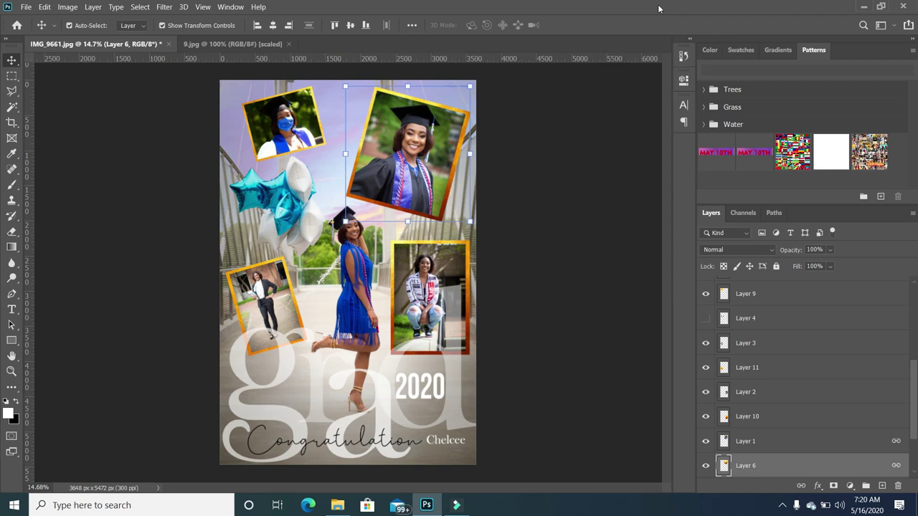
click(459, 161)
drag(533, 102, 605, 86)
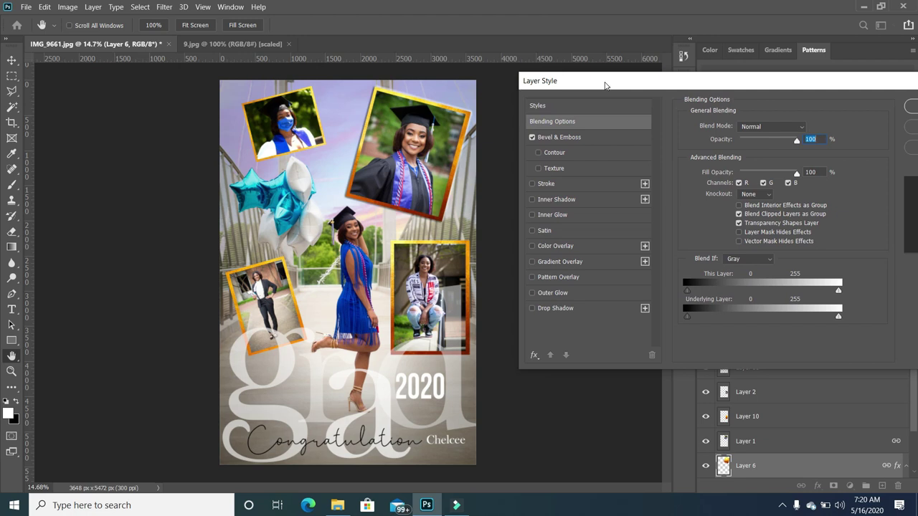
drag(604, 85, 790, 86)
click(863, 106)
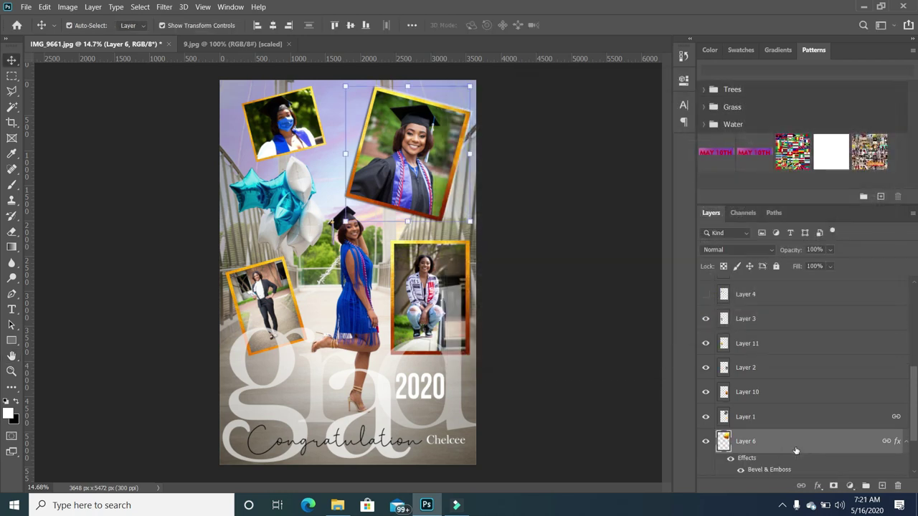
- Try an Outer Glow effect on Layer 1, the large upper portrait photo
click(764, 419)
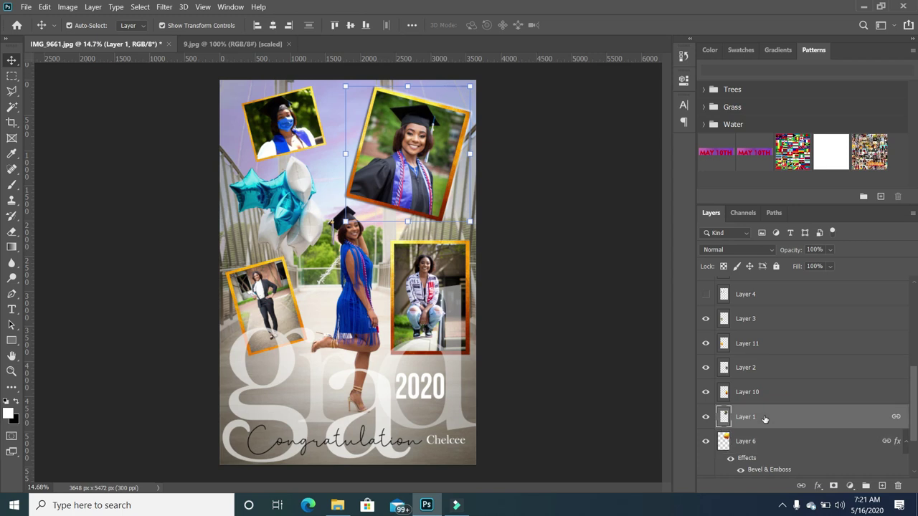
right_click(765, 420)
click(660, 8)
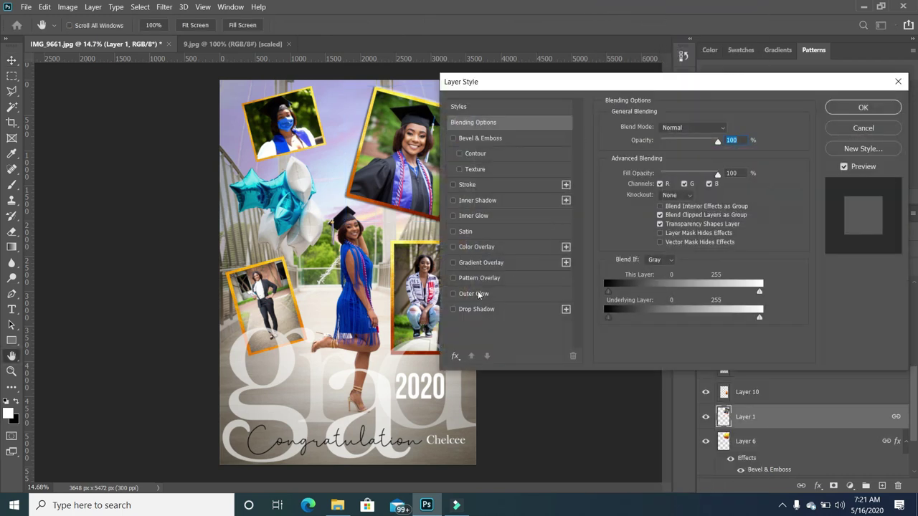
click(453, 294)
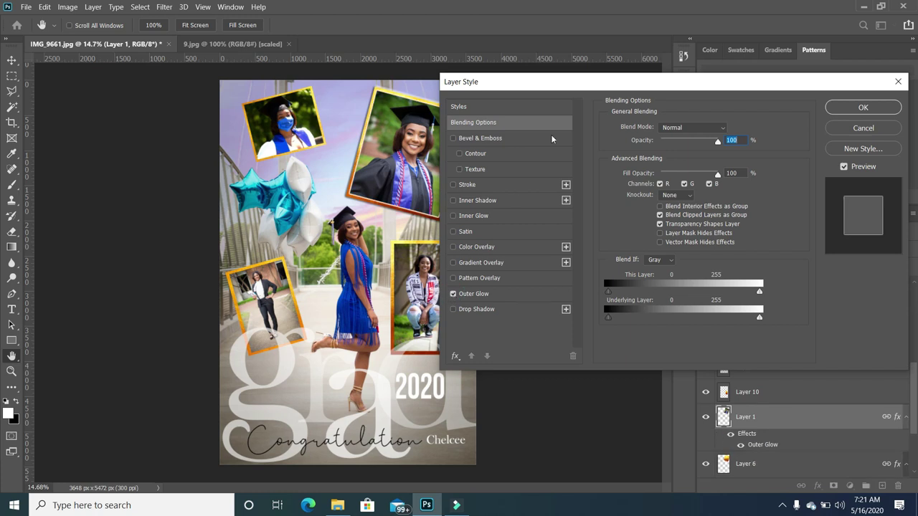
drag(545, 89, 625, 65)
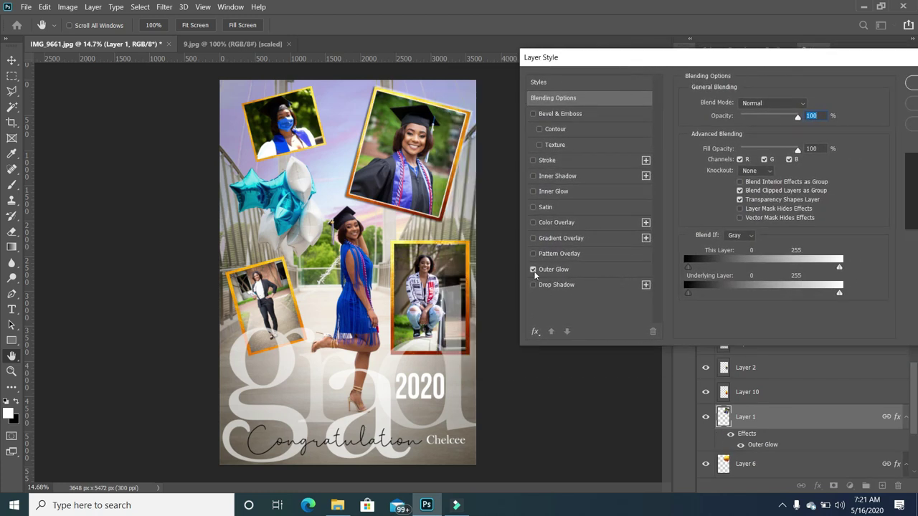
click(533, 270)
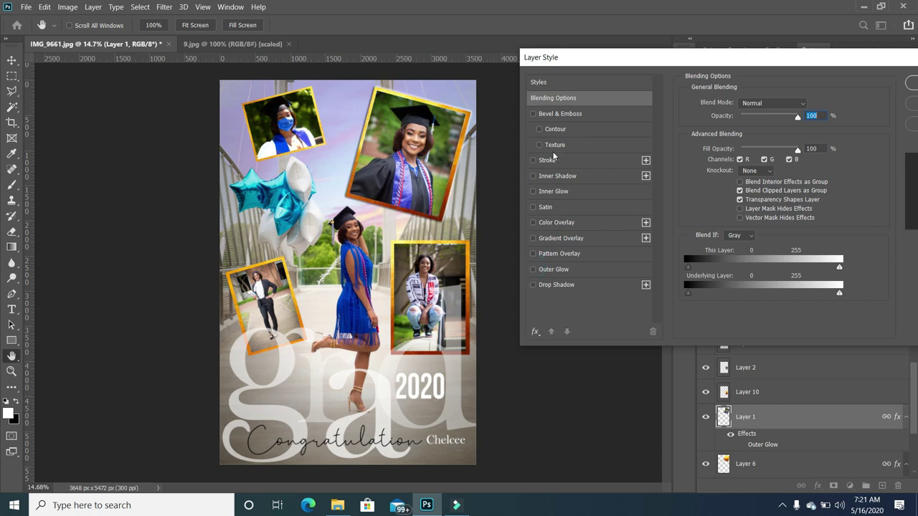
- Try Bevel & Emboss, Contour and Drop Shadow effects on Layer 1, then discard the layer style changes
click(533, 114)
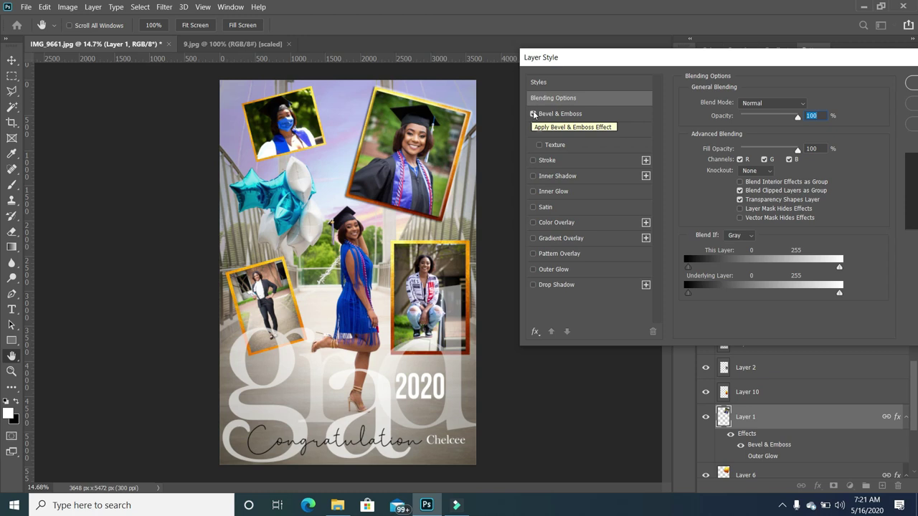
click(533, 114)
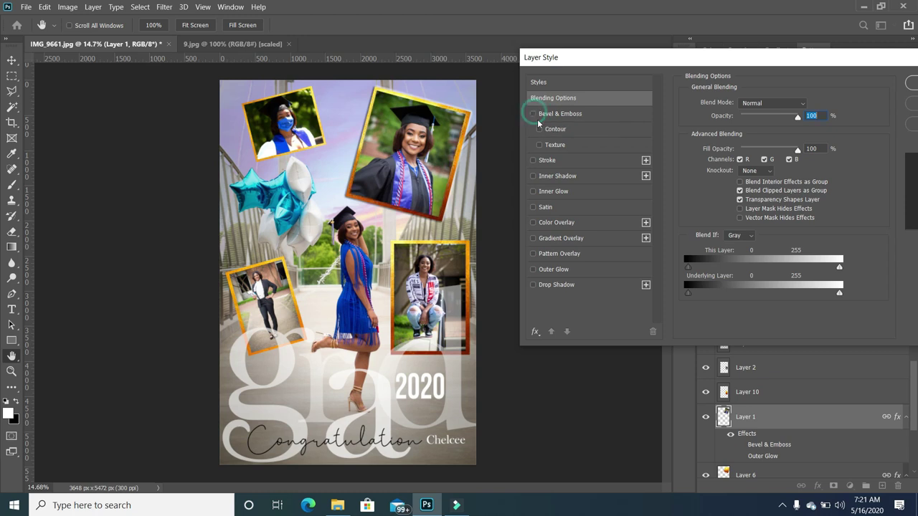
click(539, 129)
click(540, 129)
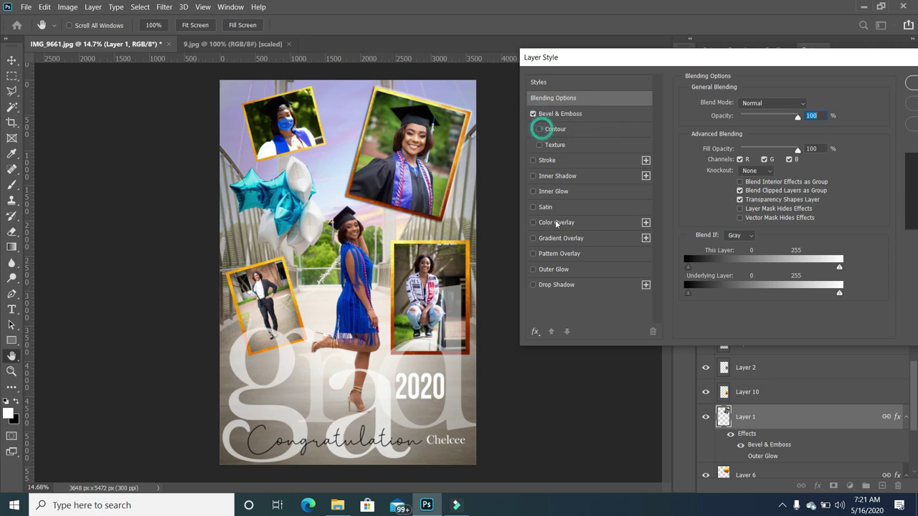
click(533, 285)
click(533, 284)
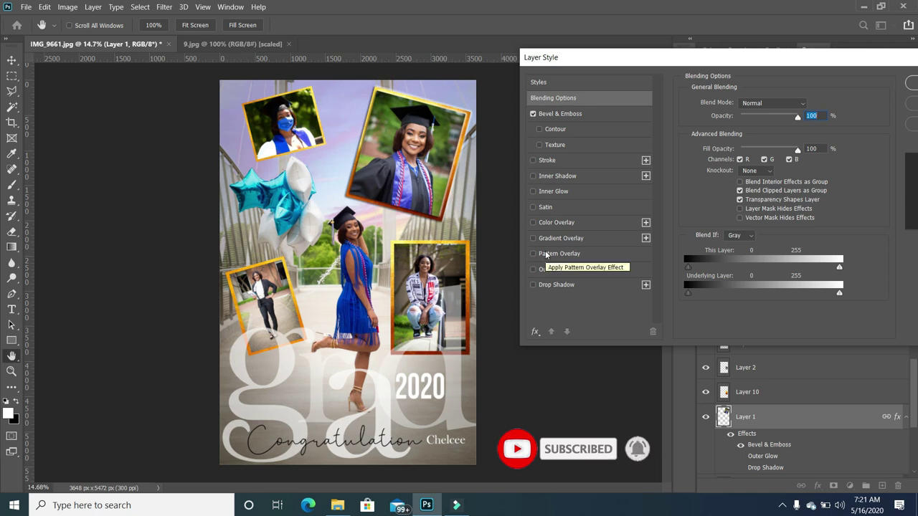
drag(863, 61, 781, 72)
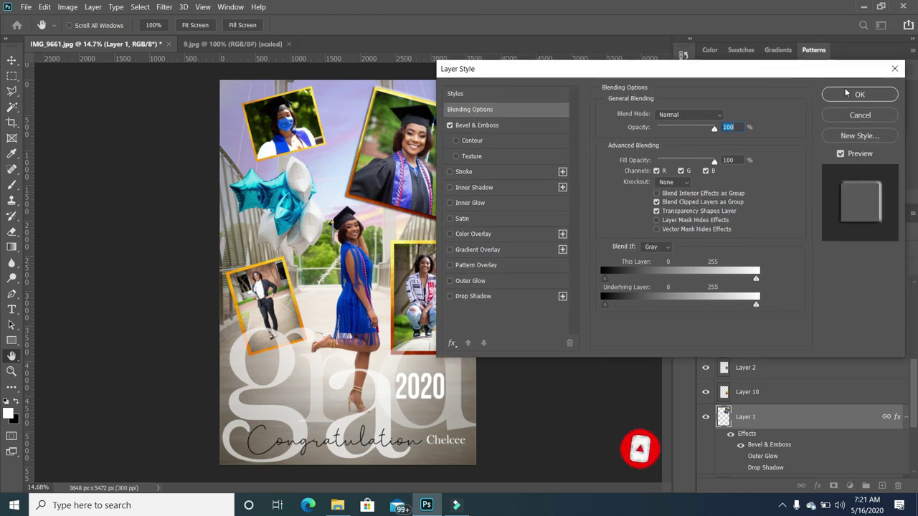
click(861, 114)
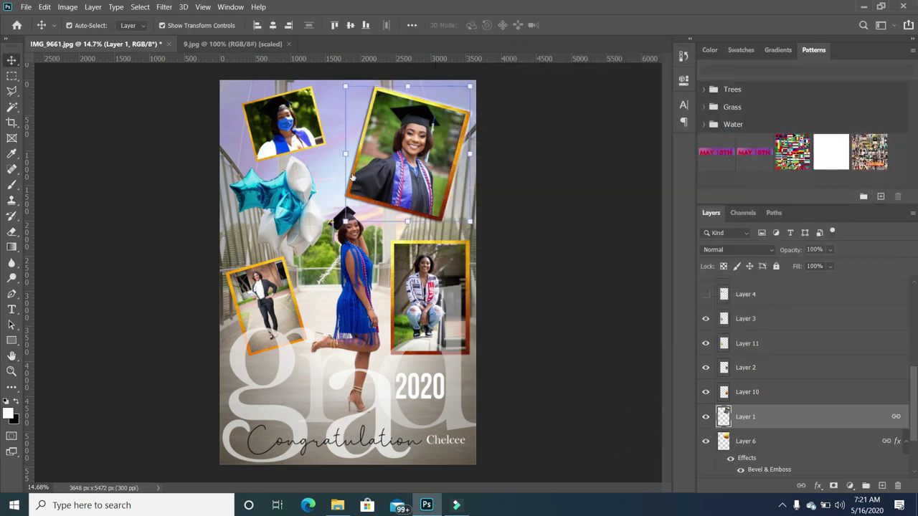
- Apply a Bevel & Emboss effect to Layer 9, the gold frame of the small upper portrait with the face mask
click(290, 144)
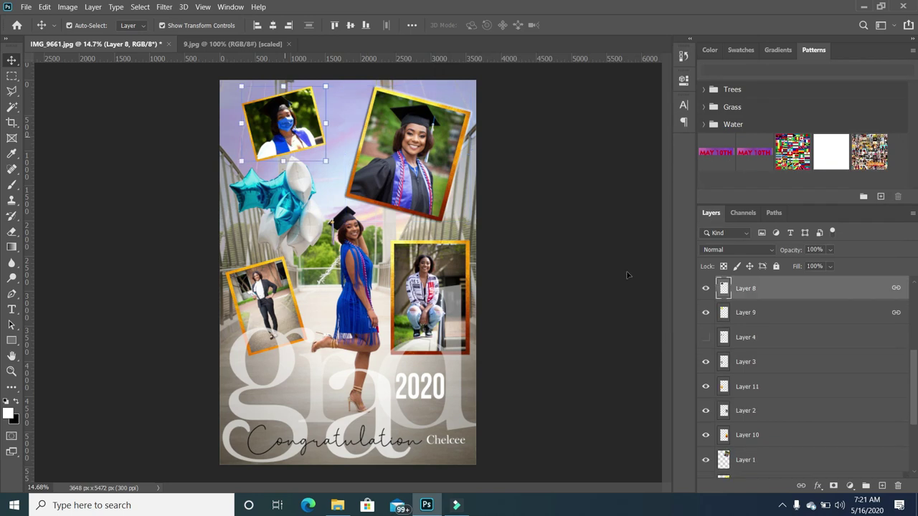
click(765, 314)
right_click(773, 315)
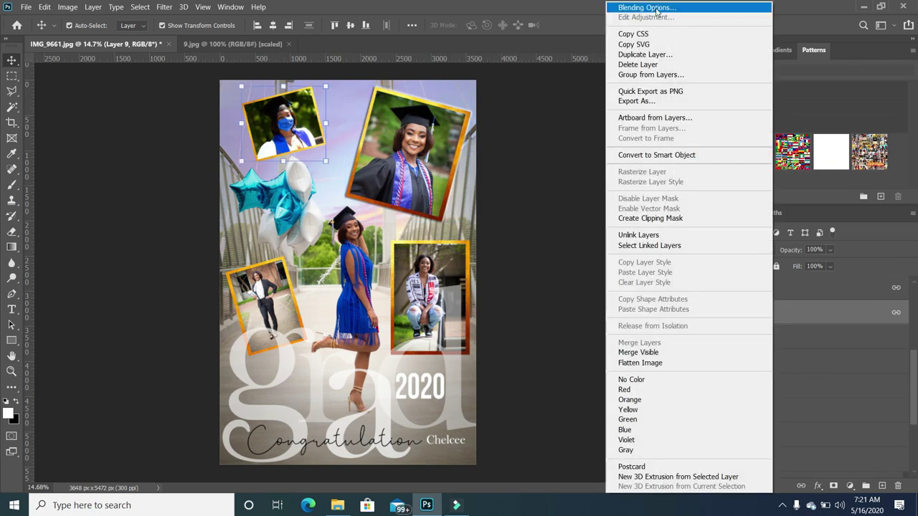
click(649, 8)
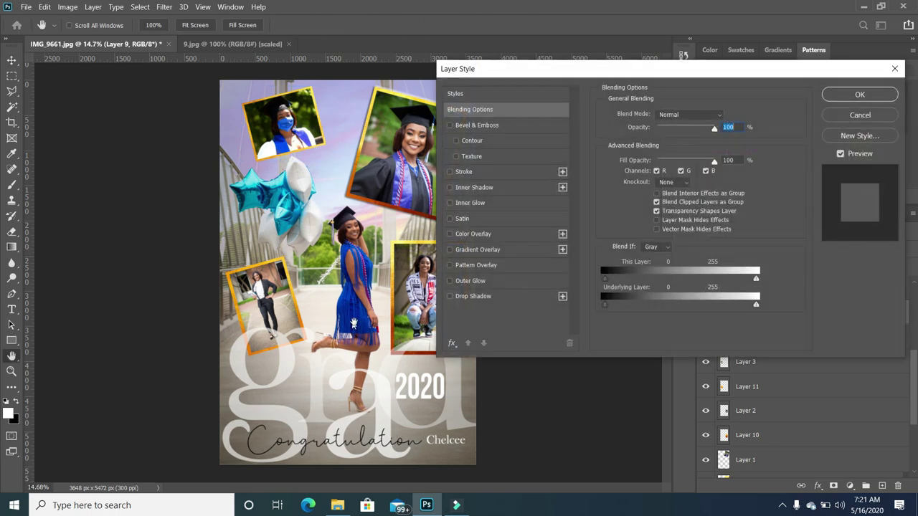
click(450, 126)
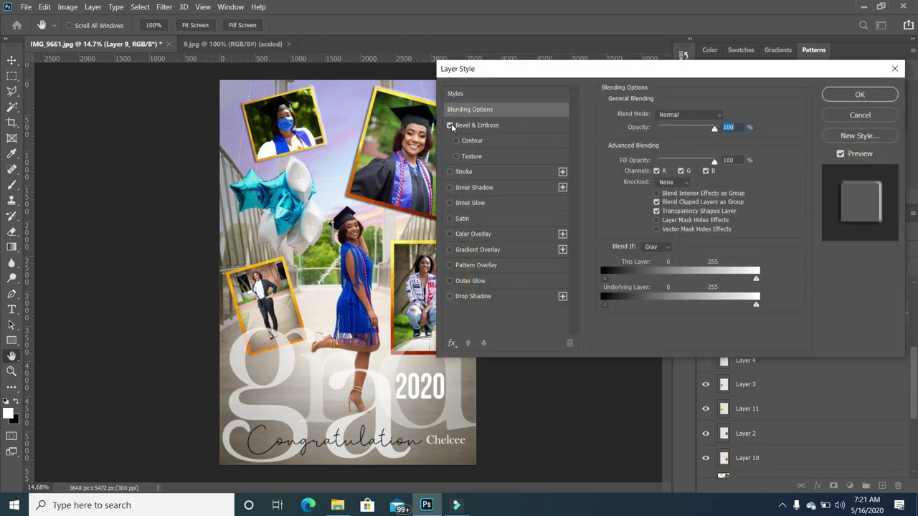
click(859, 94)
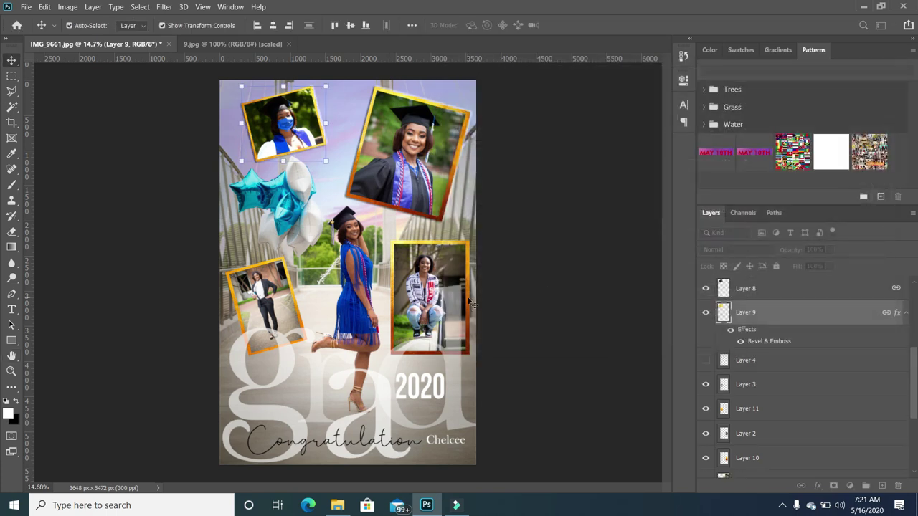
- Apply a Bevel & Emboss effect to Layer 10, the gold frame of the seated portrait
click(462, 262)
scroll(774, 443, down, 2)
right_click(757, 442)
click(661, 8)
click(450, 125)
click(860, 94)
- Apply a Bevel & Emboss effect to Layer 11, the gold frame of the standing portrait beside the balloons, and deselect the layer
click(774, 368)
right_click(773, 392)
click(678, 12)
key(Return)
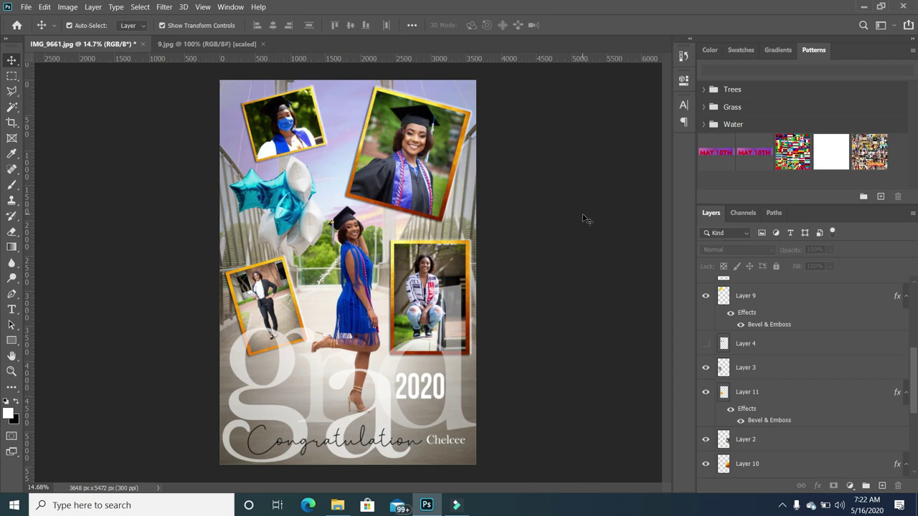
click(570, 206)
- Copy the confetti image from 9.jpg into IMG_9661.jpg and scale it to about 712% so it covers the collage's lower part
click(233, 47)
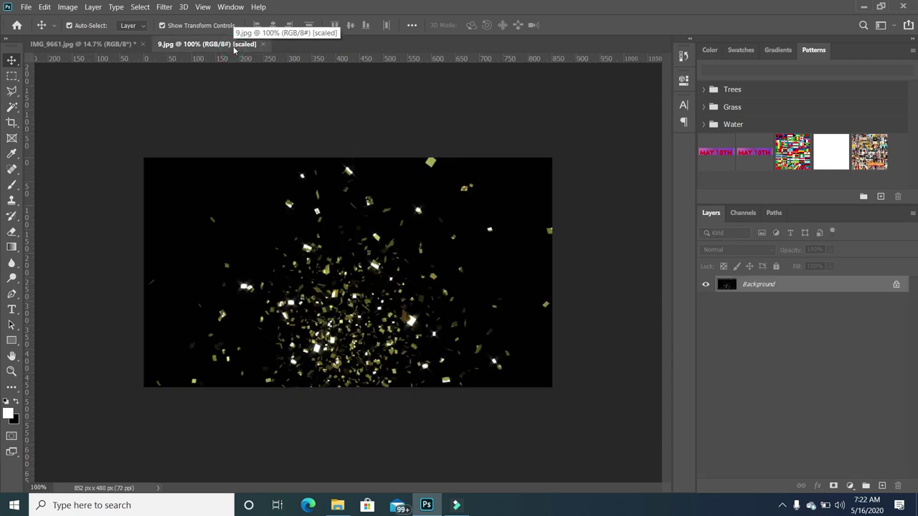
drag(354, 281, 364, 281)
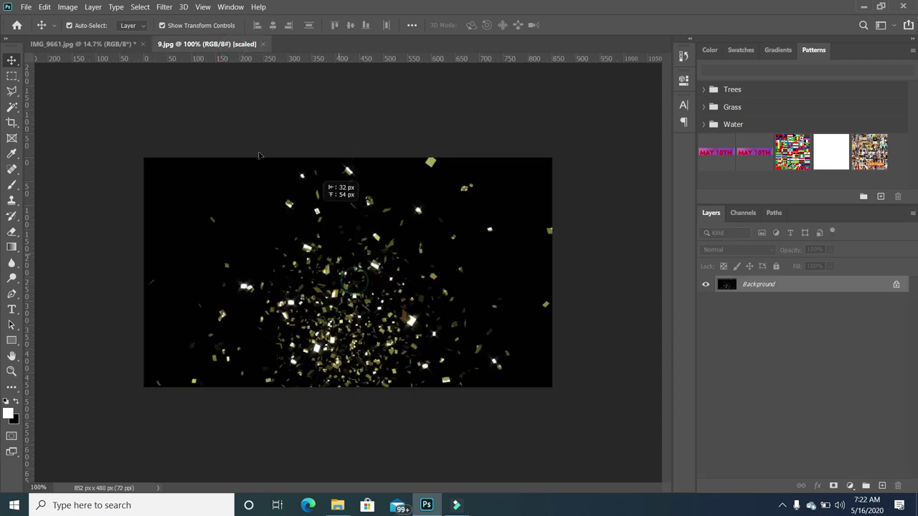
drag(124, 46, 175, 147)
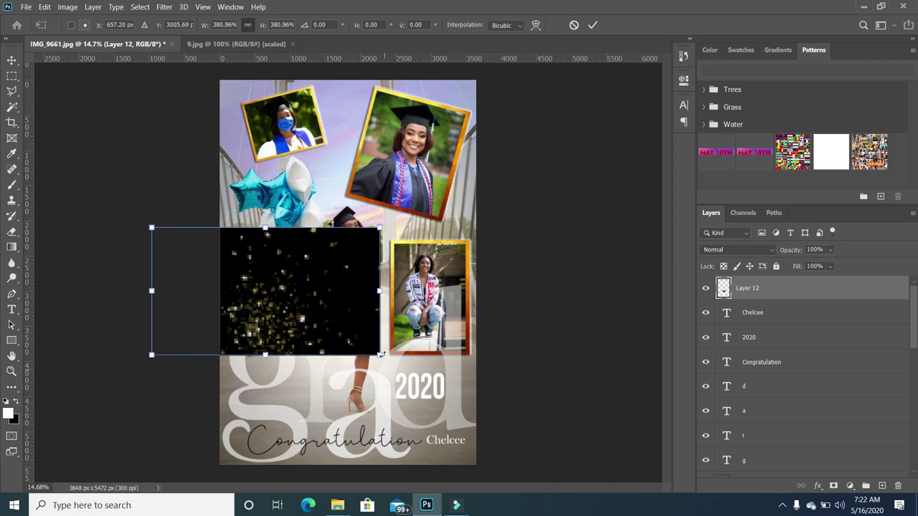
drag(380, 354, 563, 506)
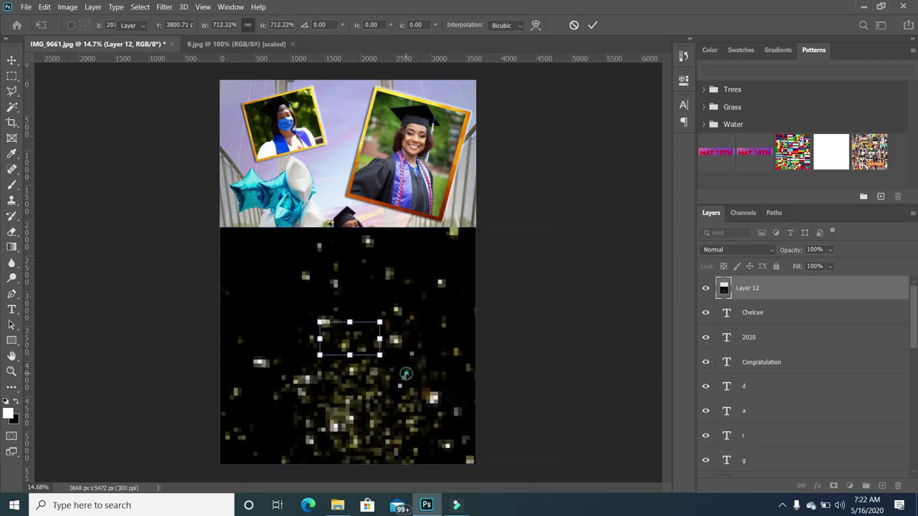
key(Return)
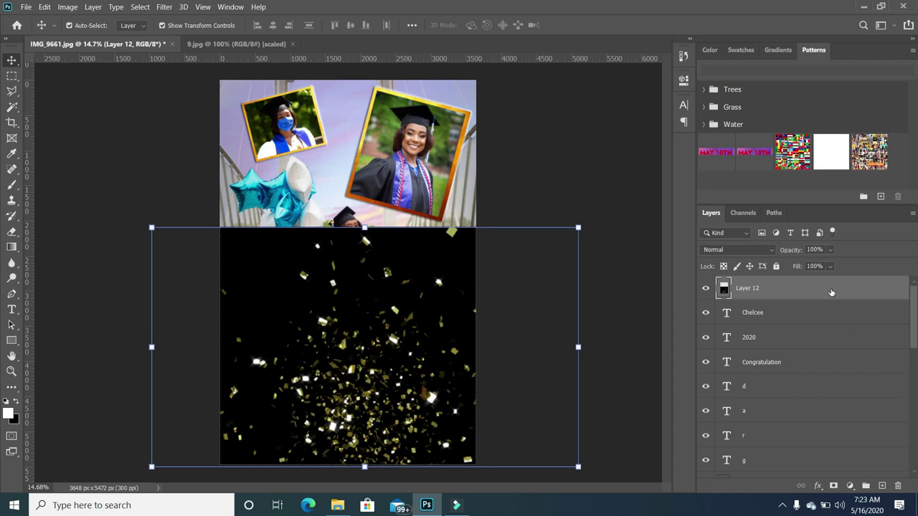
- Set the blend mode of Layer 12, the confetti layer, to Screen
click(770, 252)
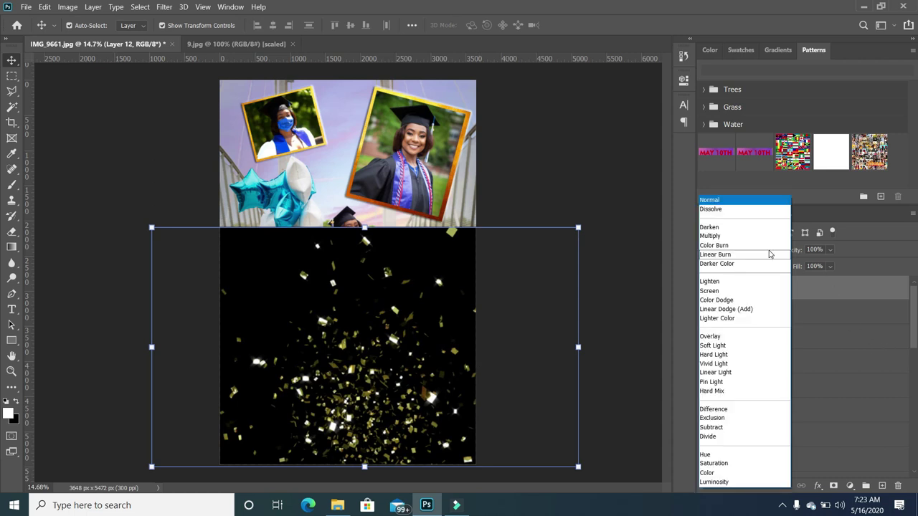
click(710, 290)
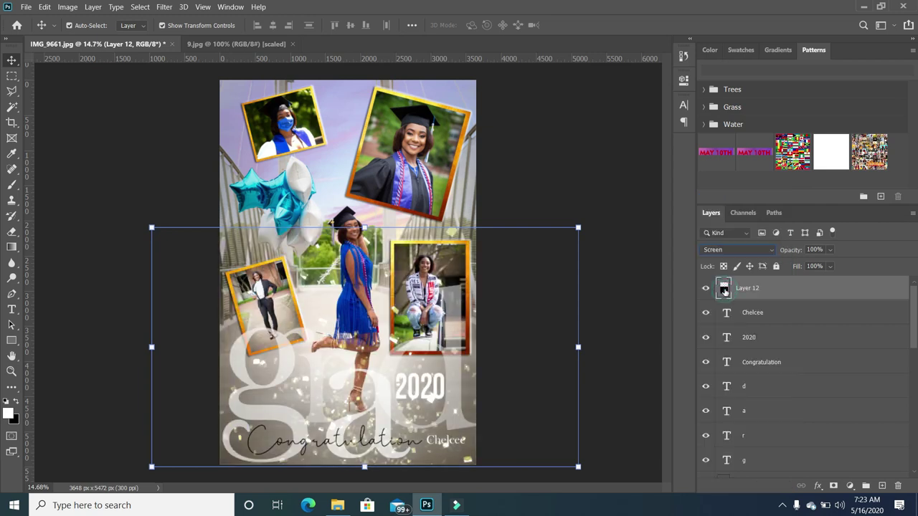
click(548, 320)
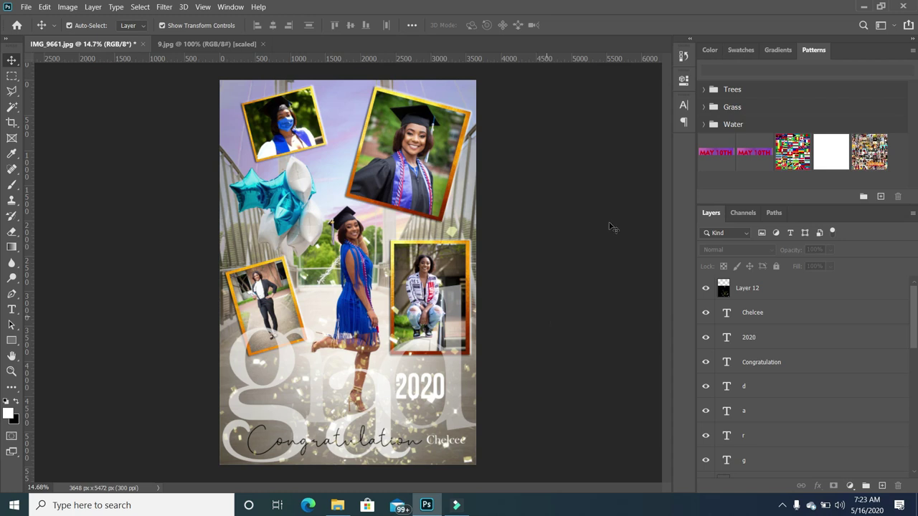
- Duplicate the confetti Layer 12 and hide the original layer
click(484, 413)
drag(848, 292, 882, 486)
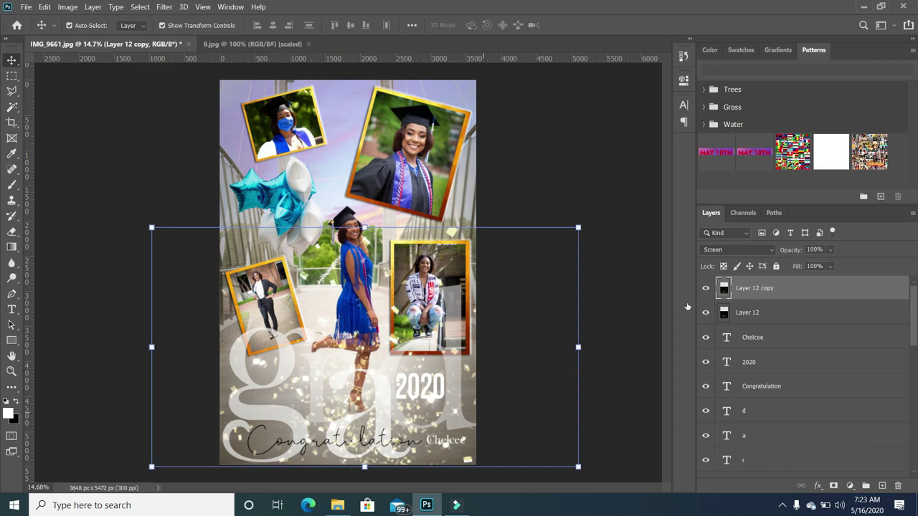
click(704, 313)
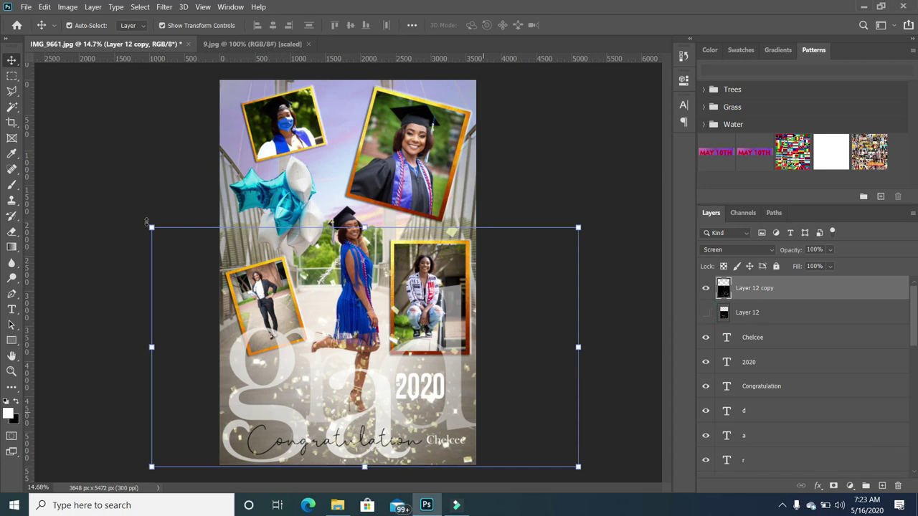
- Enlarge Layer 12 copy to about 155% so the confetti spreads over nearly the whole collage
drag(151, 228, 119, 5)
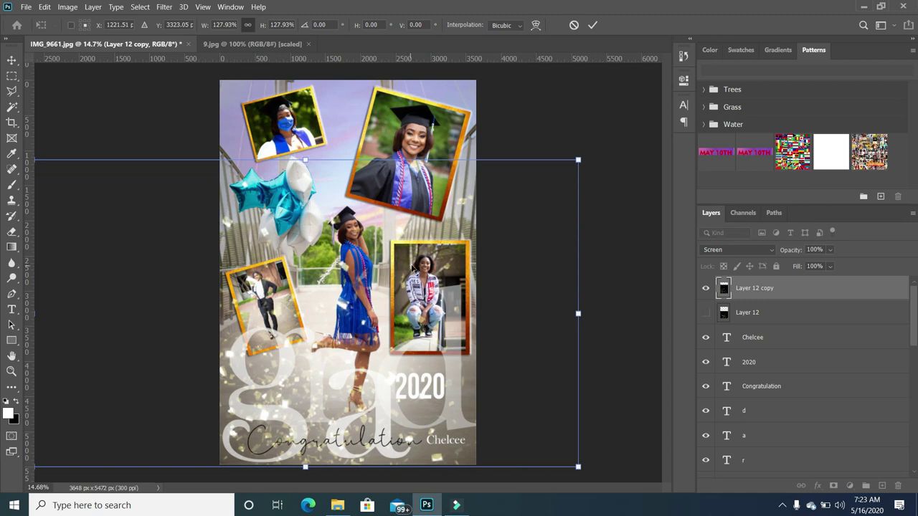
key(ctrl+minus)
drag(489, 206, 558, 165)
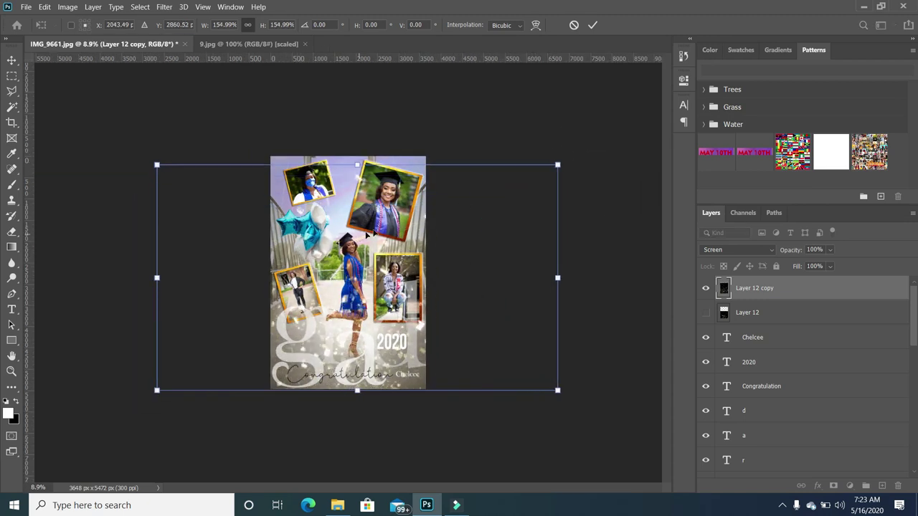
key(Return)
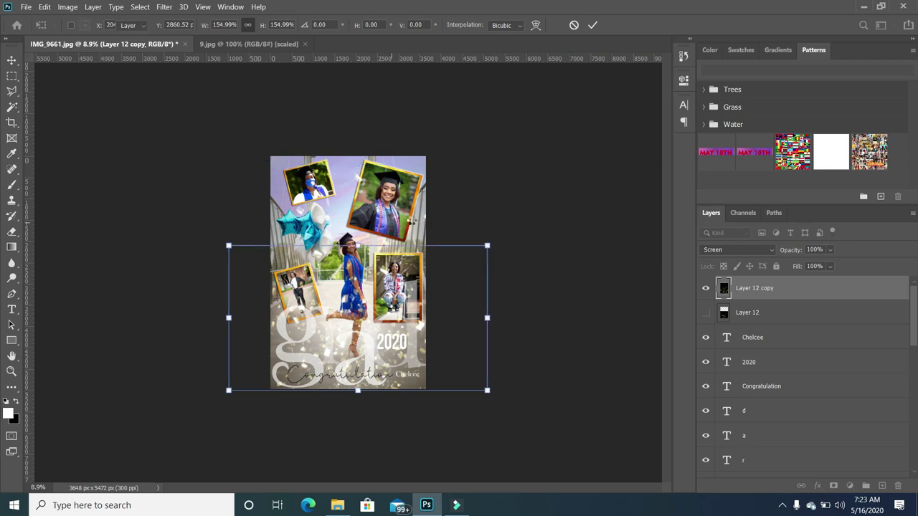
key(ctrl+shift+z)
key(Return)
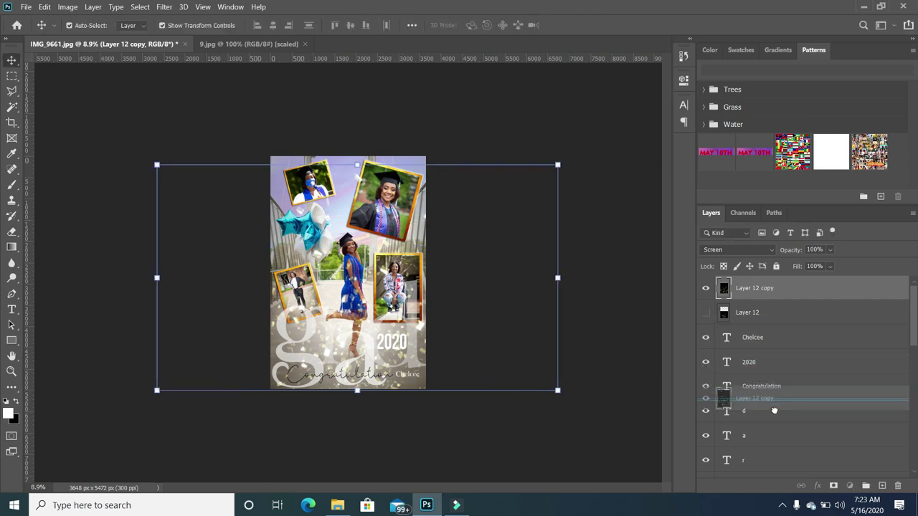
- Move Layer 12 copy down the layer stack to directly above Gradient Fill 1, behind the portraits and lettering
scroll(774, 410, down, 5)
drag(784, 515, 778, 430)
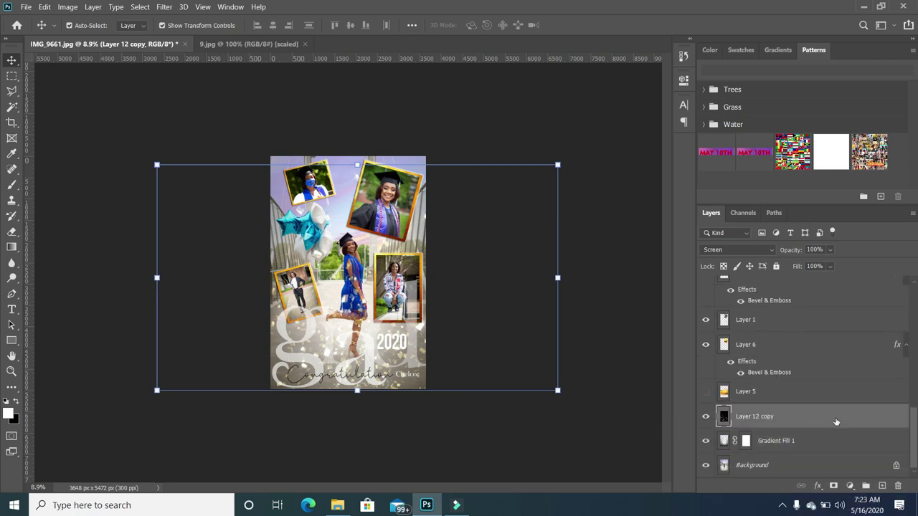
click(532, 434)
key(ctrl+plus)
scroll(392, 268, up, 1)
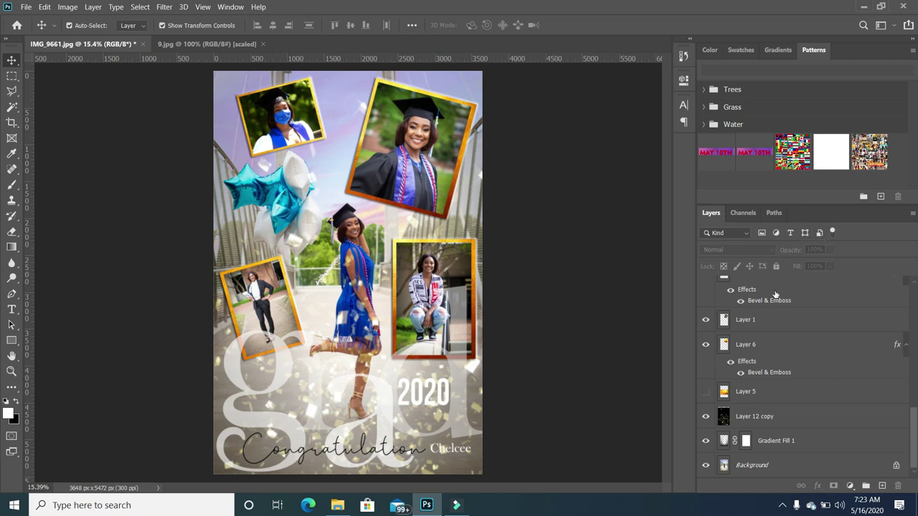
- Reduce the opacity of Layer 12 copy to 86%
click(781, 415)
click(831, 250)
drag(842, 266, 841, 269)
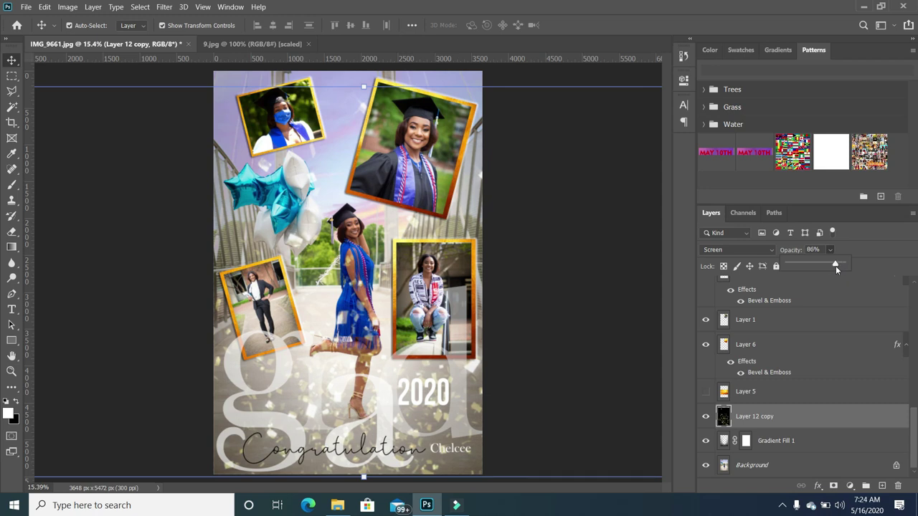
click(564, 407)
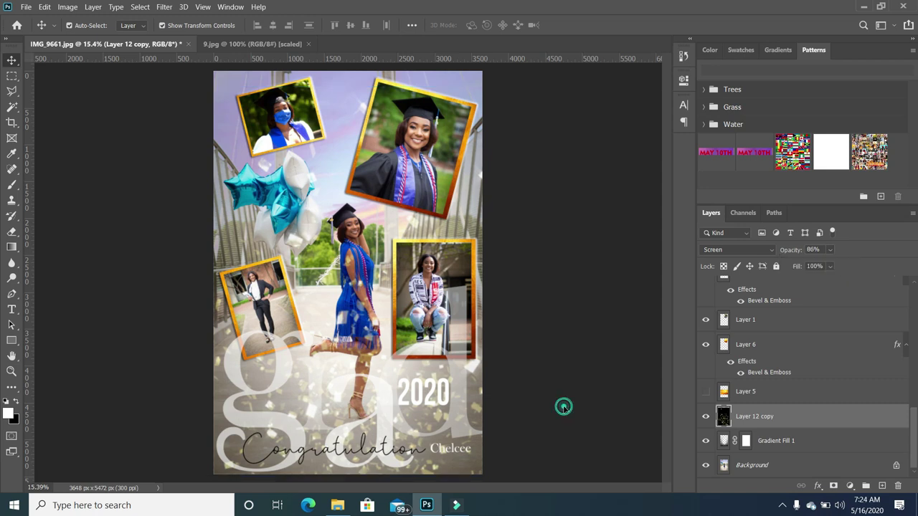
- Erase the confetti over the central graduate's dress and legs on Layer 12 copy with a soft 259 px Eraser
click(12, 233)
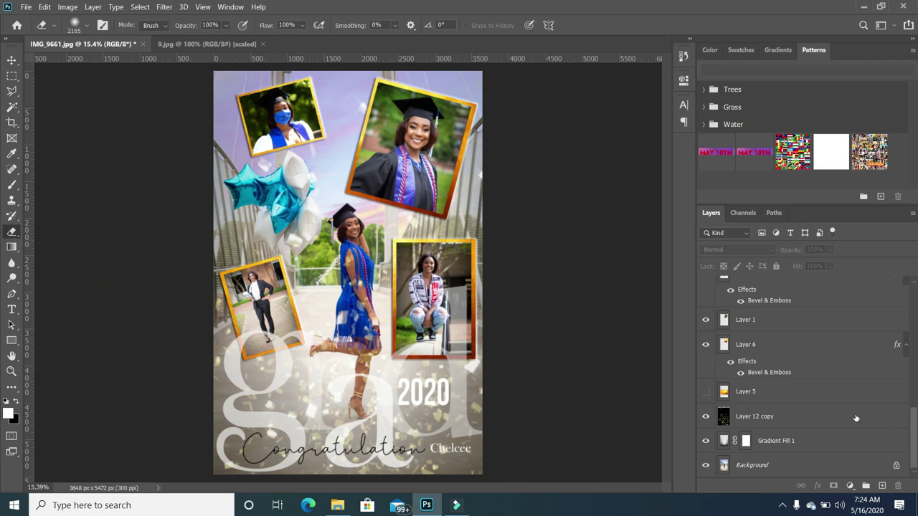
click(796, 422)
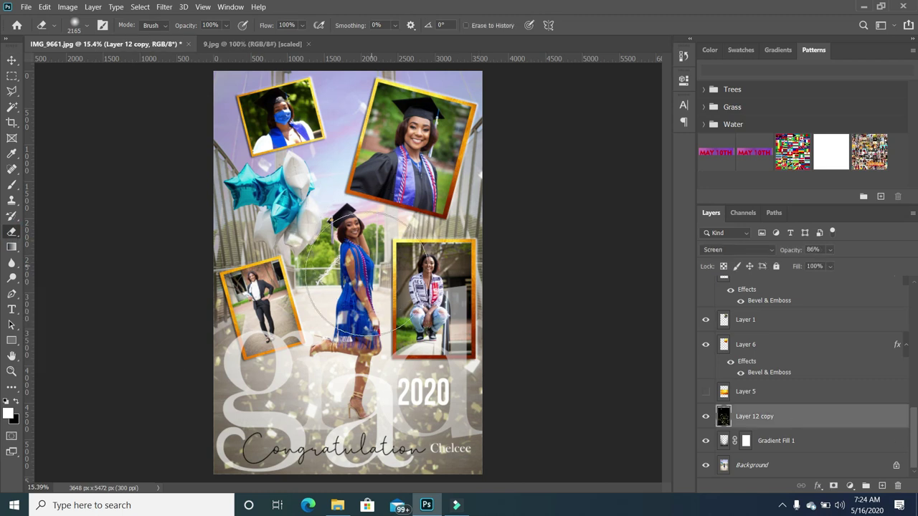
click(86, 26)
click(125, 63)
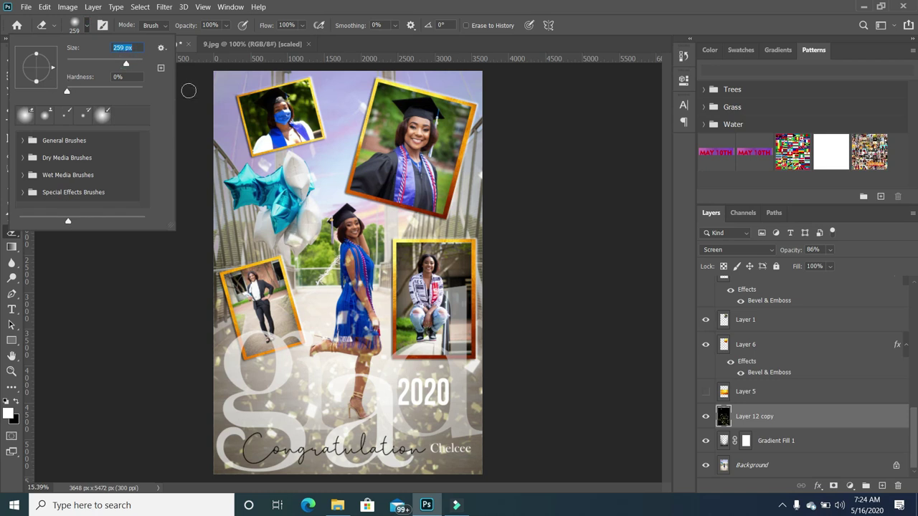
drag(353, 256, 360, 285)
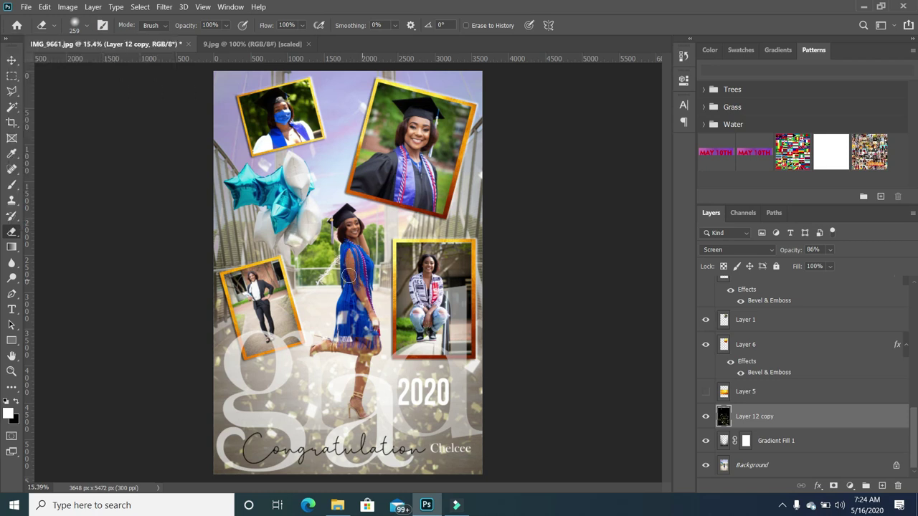
click(365, 297)
click(360, 328)
click(361, 323)
click(310, 355)
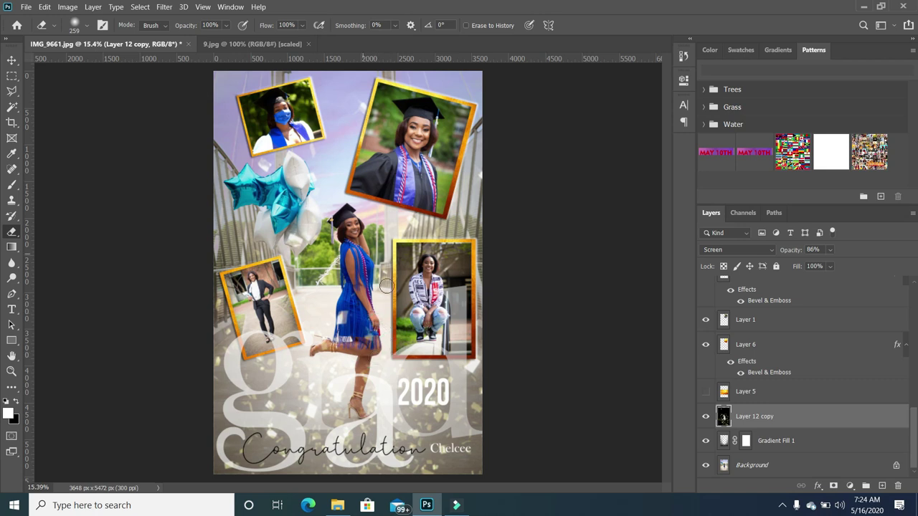
click(357, 390)
mouse_move(350, 412)
mouse_down()
mouse_move(368, 421)
mouse_move(350, 412)
mouse_up()
- Erase confetti across the "grad" lettering on Layer 12 copy with a soft 1457 px Eraser, and set the layer's fill to 84%
key(ctrl+minus)
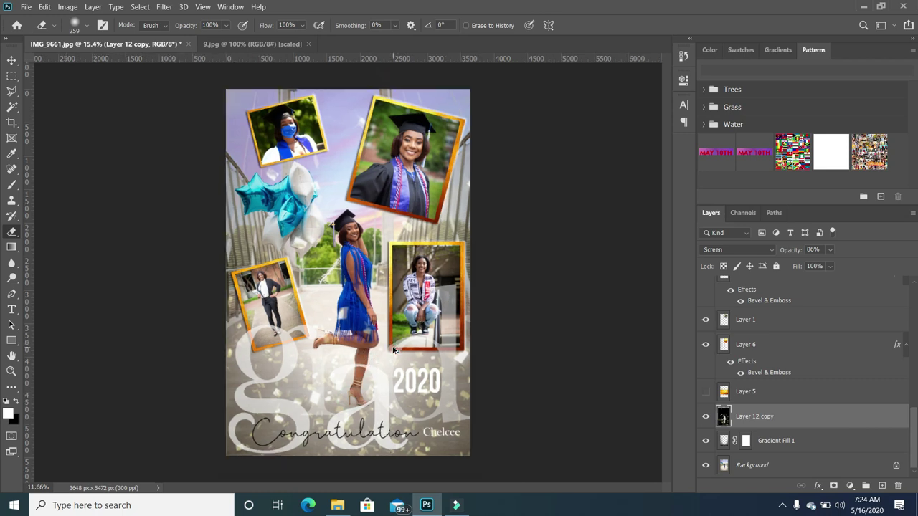
key(ctrl+minus)
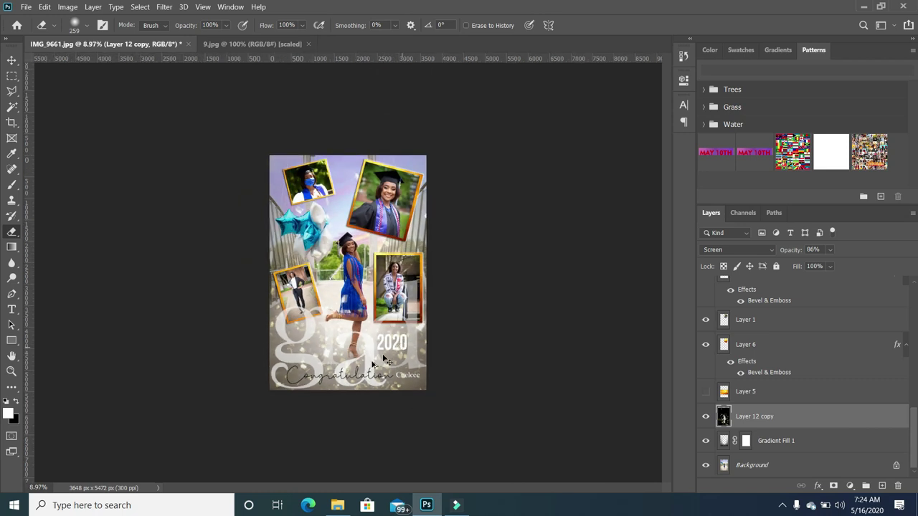
key(ctrl+plus)
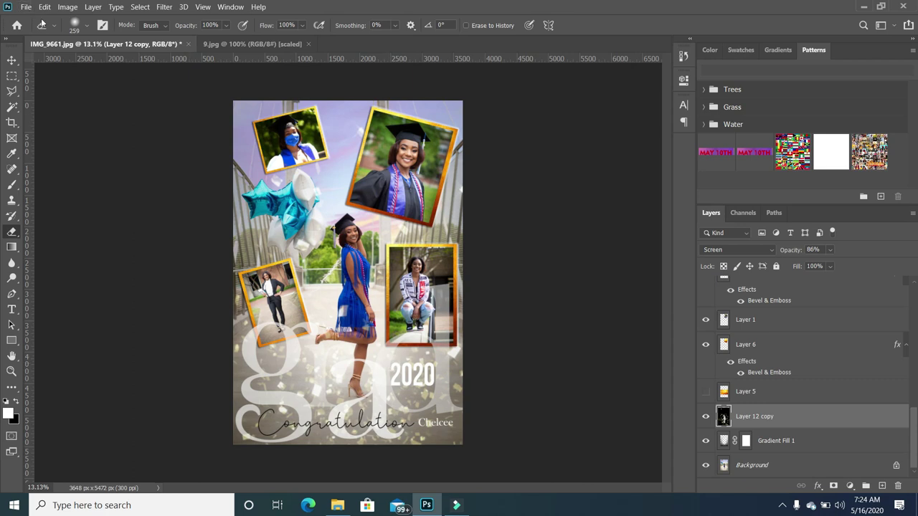
click(85, 27)
drag(128, 64, 133, 64)
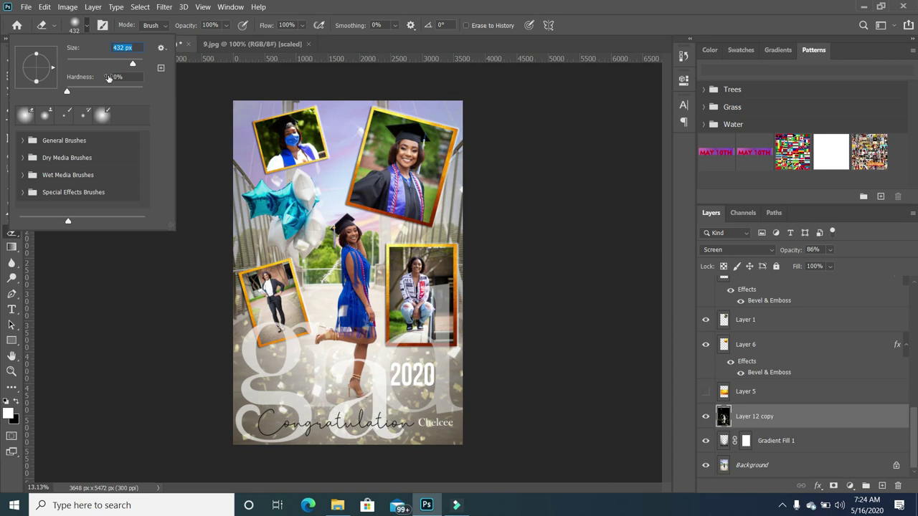
drag(134, 67, 137, 63)
mouse_move(308, 394)
mouse_down()
mouse_move(288, 381)
mouse_move(307, 396)
mouse_move(357, 389)
mouse_move(395, 442)
mouse_move(379, 403)
mouse_move(385, 398)
mouse_move(419, 374)
mouse_move(422, 385)
mouse_move(436, 362)
mouse_move(484, 370)
mouse_move(473, 358)
mouse_move(488, 381)
mouse_up()
mouse_move(344, 384)
mouse_down()
mouse_move(307, 361)
mouse_move(308, 332)
mouse_move(236, 352)
mouse_move(254, 384)
mouse_up()
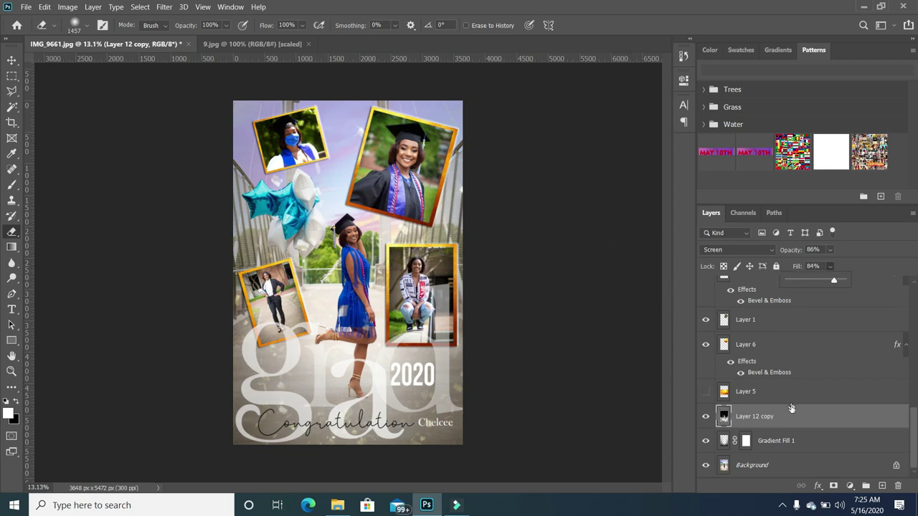
- Shift the hue and increase the saturation of the confetti on Layer 12 copy with a Hue/Saturation adjustment
click(792, 420)
click(68, 7)
mouse_move(78, 35)
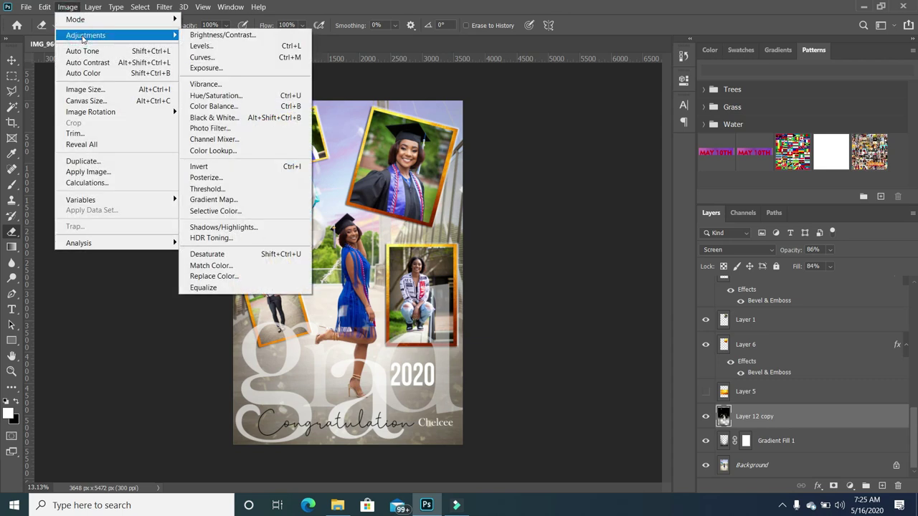
click(215, 95)
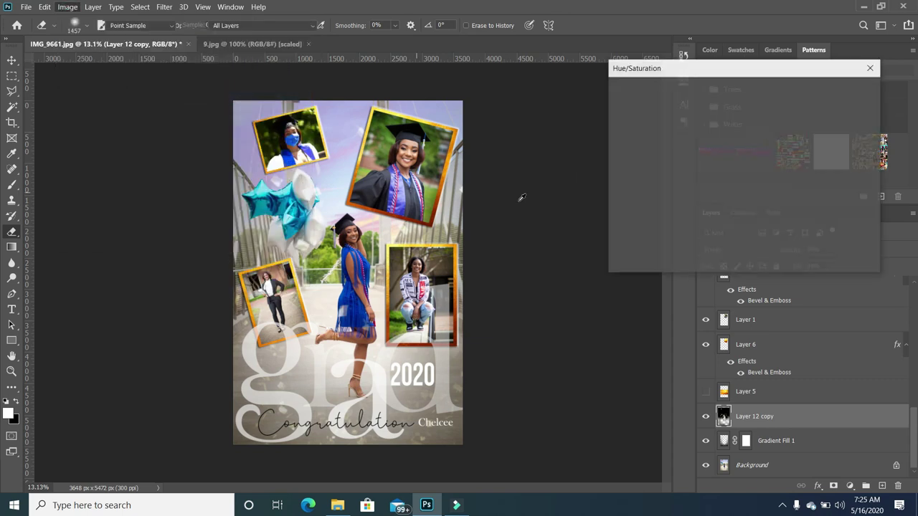
mouse_move(715, 151)
mouse_down()
mouse_move(687, 154)
mouse_move(700, 151)
mouse_move(734, 181)
mouse_move(722, 212)
mouse_move(714, 153)
mouse_move(705, 153)
mouse_up()
drag(734, 182, 765, 184)
mouse_move(705, 152)
mouse_down()
mouse_move(697, 156)
mouse_move(708, 159)
mouse_up()
drag(755, 184, 759, 182)
key(Return)
key(e)
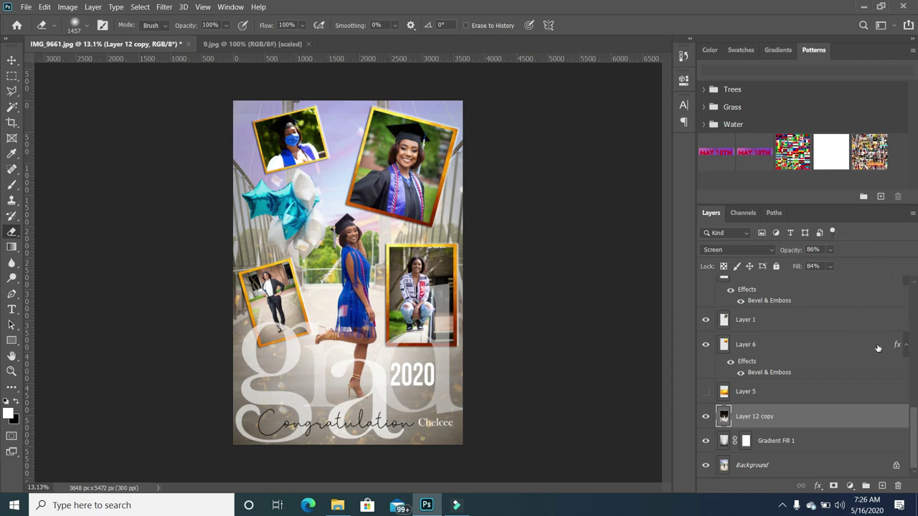
- Compare the collage with the original confetti on Layer 12 shown and hidden, leaving the layer hidden
drag(913, 424, 911, 298)
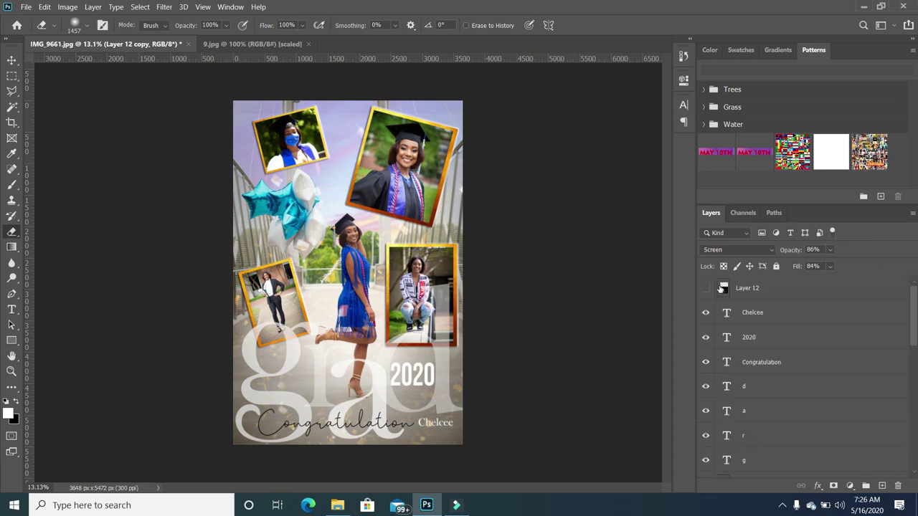
click(705, 289)
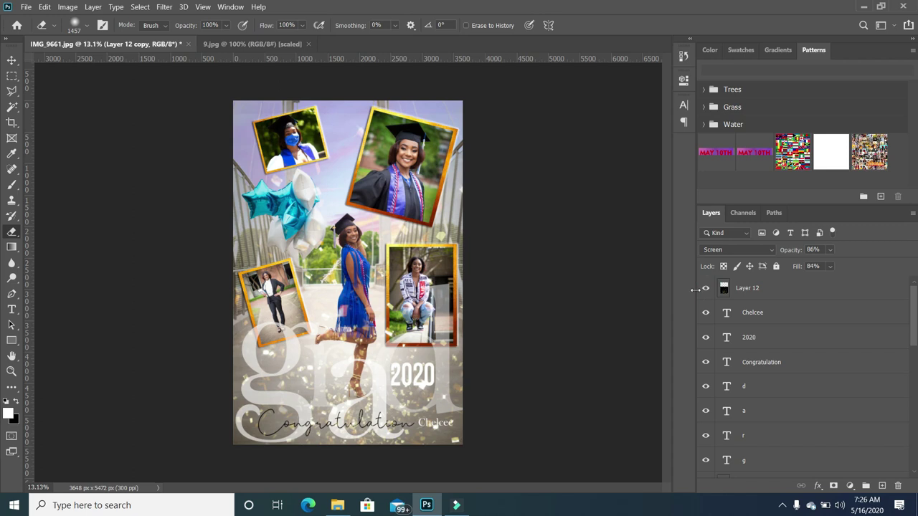
click(707, 289)
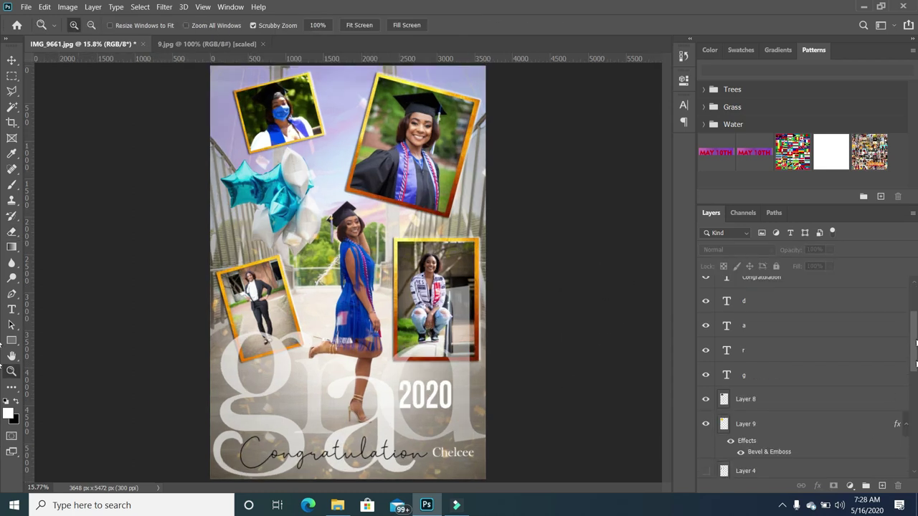
- Apply a Brightness/Contrast adjustment to the Background layer with brightness 2 and contrast 32
drag(916, 365, 914, 466)
click(770, 471)
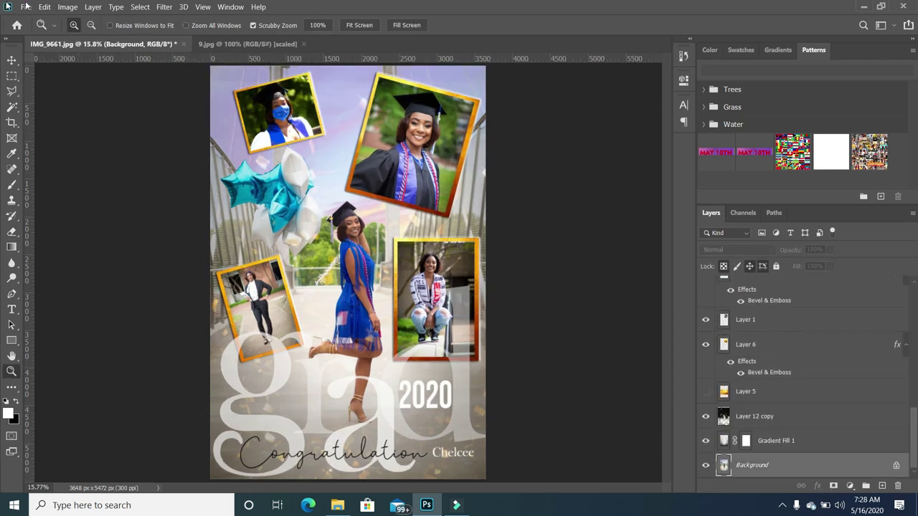
click(68, 6)
mouse_move(83, 35)
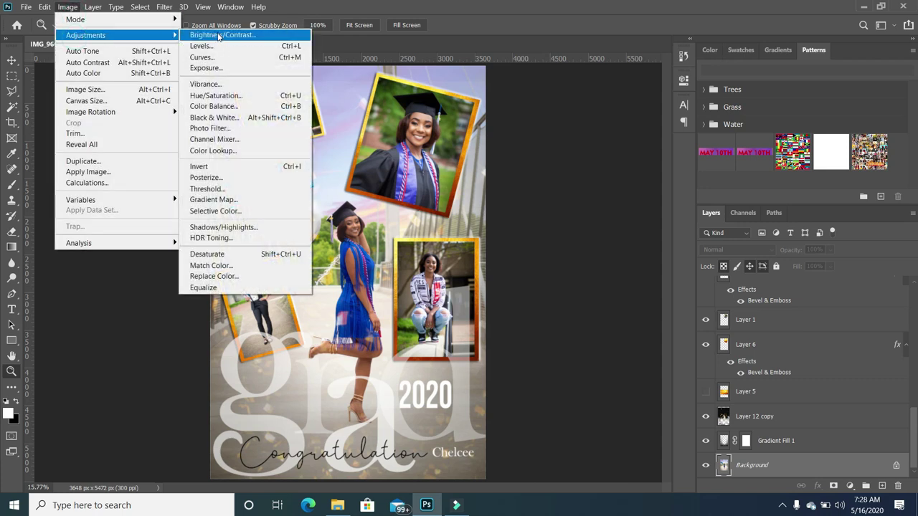
click(219, 35)
drag(566, 260, 582, 260)
click(565, 228)
drag(564, 228, 566, 229)
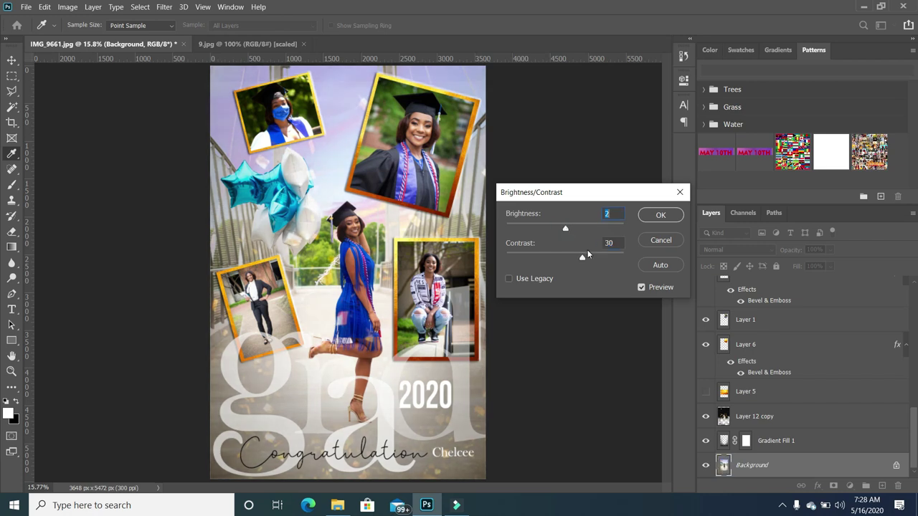
drag(582, 259, 586, 263)
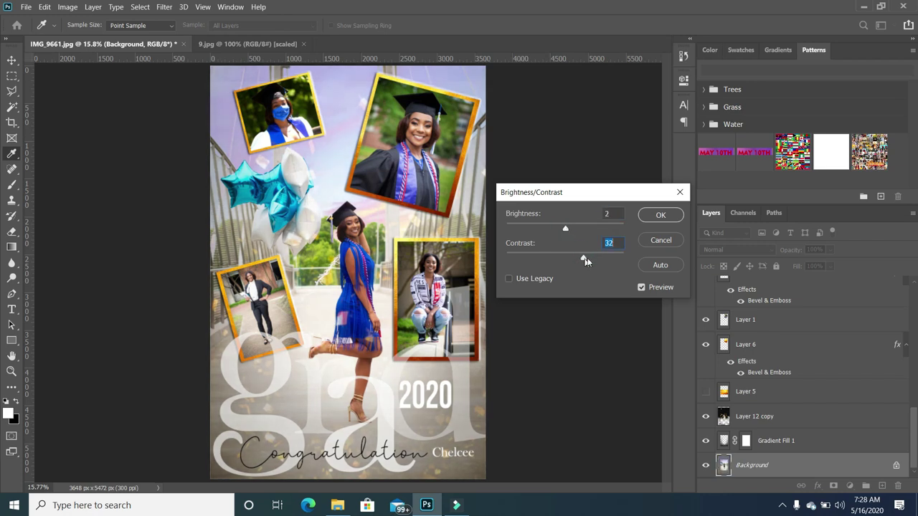
click(658, 215)
key(z)
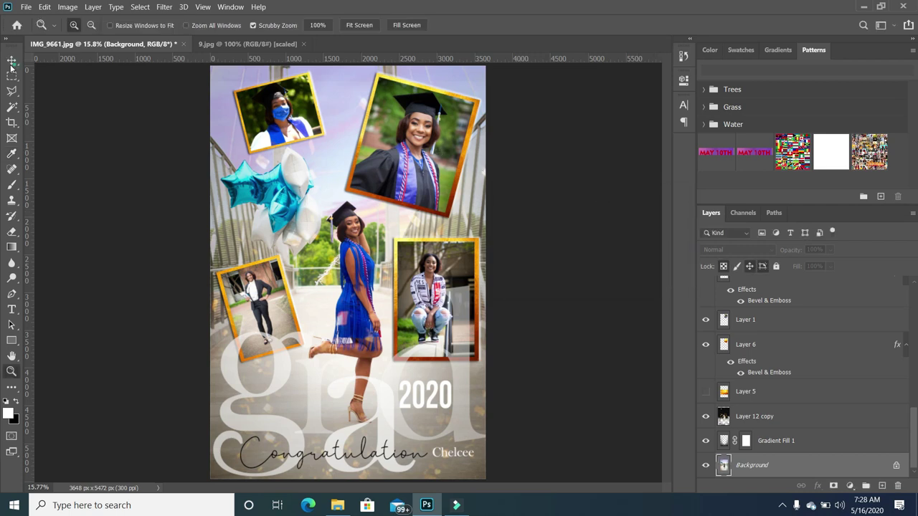
- Apply Brightness/Contrast to the large cap-and-gown portrait on Layer 1 with brightness -11 and contrast 42
click(12, 62)
click(432, 147)
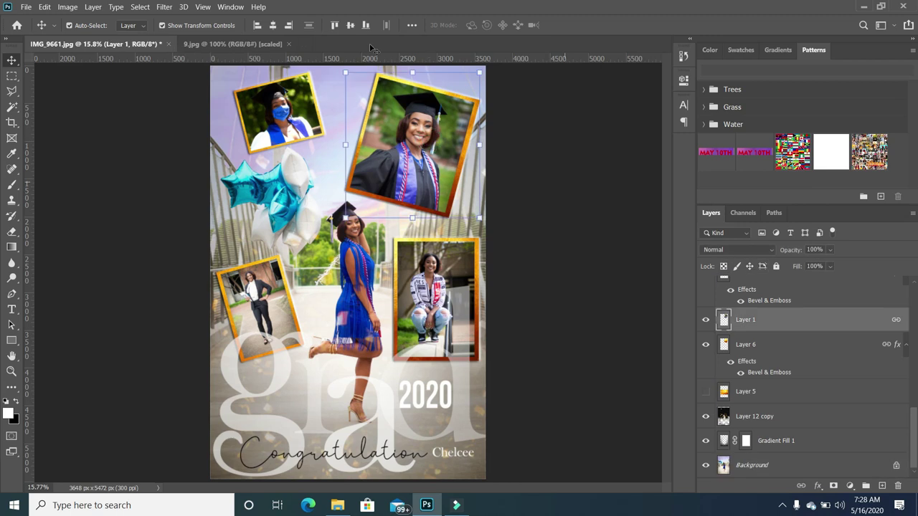
click(68, 7)
mouse_move(76, 35)
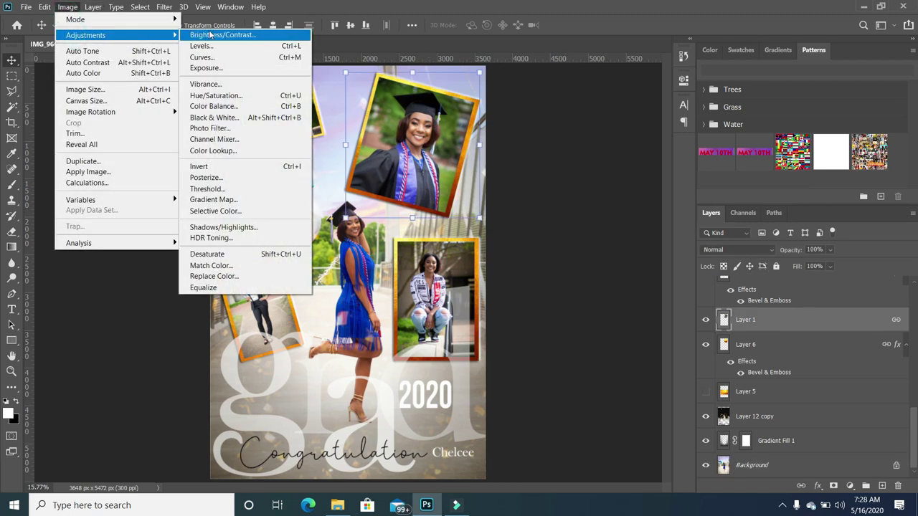
click(210, 33)
drag(566, 259, 574, 261)
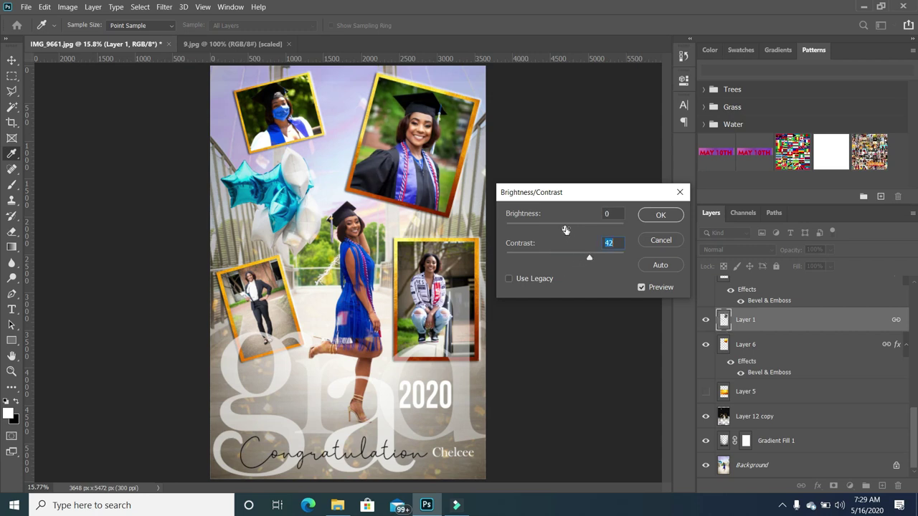
drag(566, 228, 562, 229)
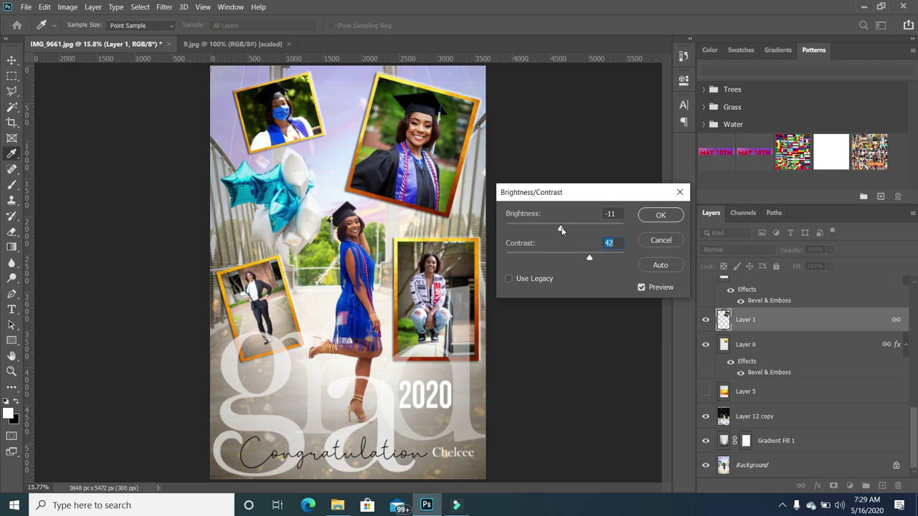
click(659, 215)
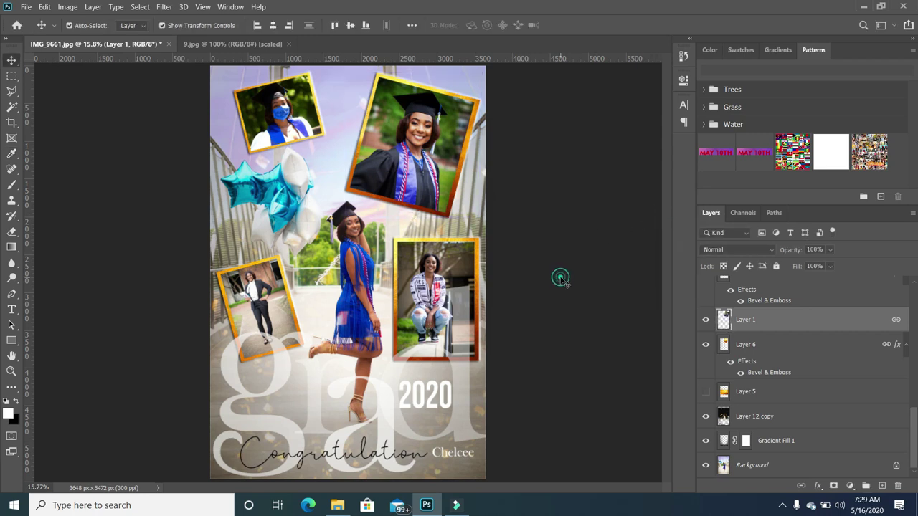
- Set the contrast of the seated portrait on Layer 2 to 38, and apply Brightness/Contrast to the standing portrait on Layer 3
click(456, 287)
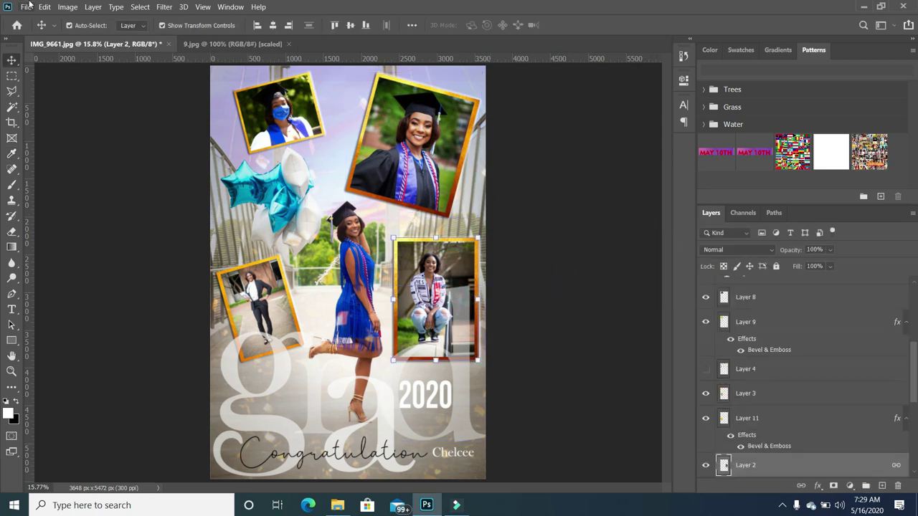
click(69, 8)
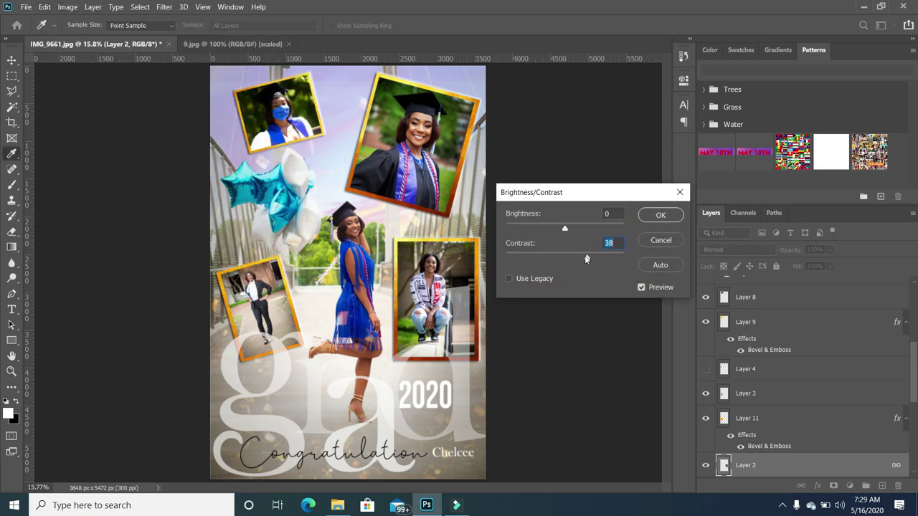
click(660, 214)
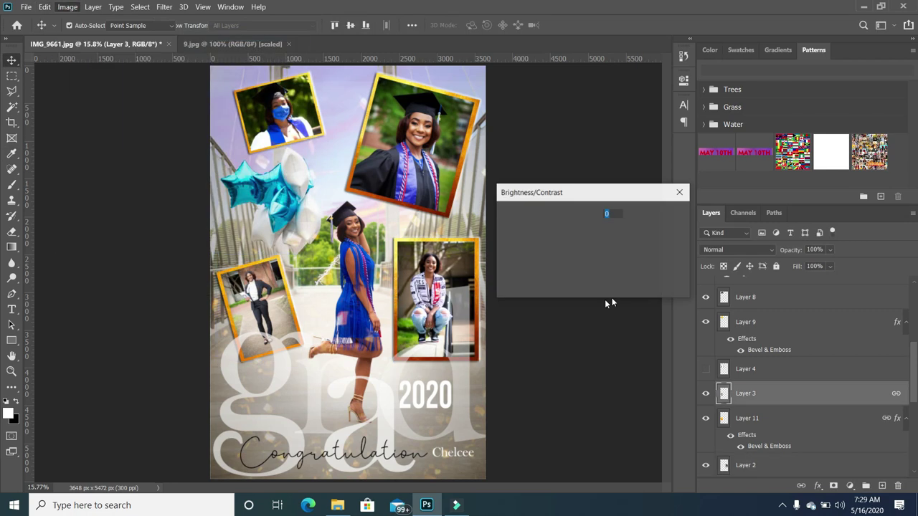
key(Return)
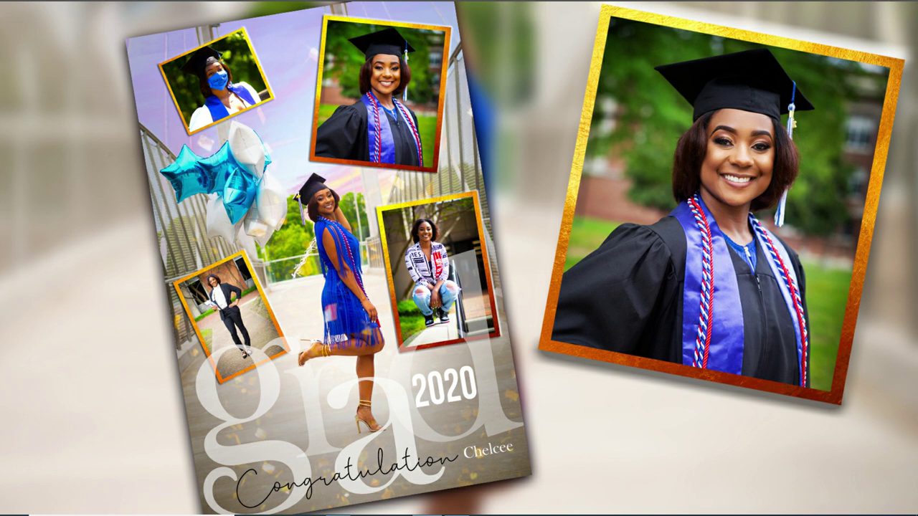